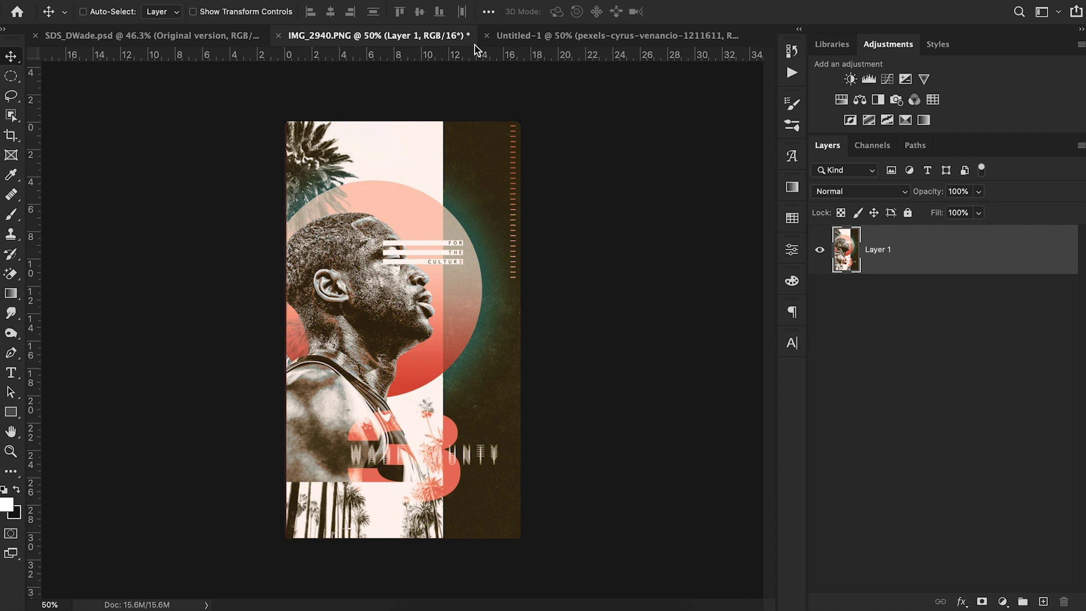
# Step: Check the canvas dimensions of SDS_DWade.psd in pixels without changing them
pyautogui.click(180, 37)
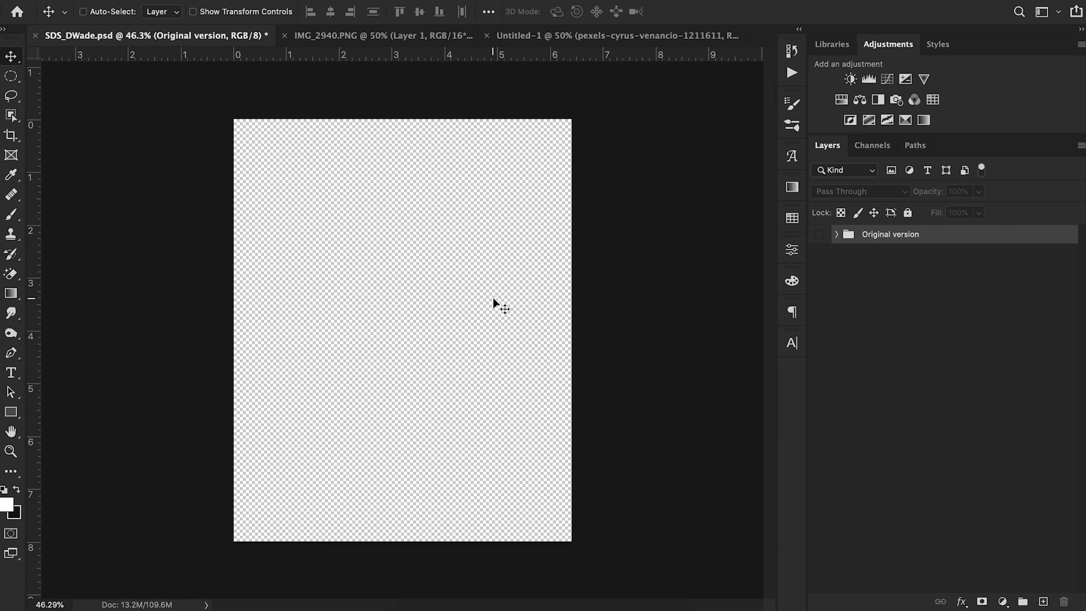
pyautogui.click(105, 2)
pyautogui.moveTo(141, 1)
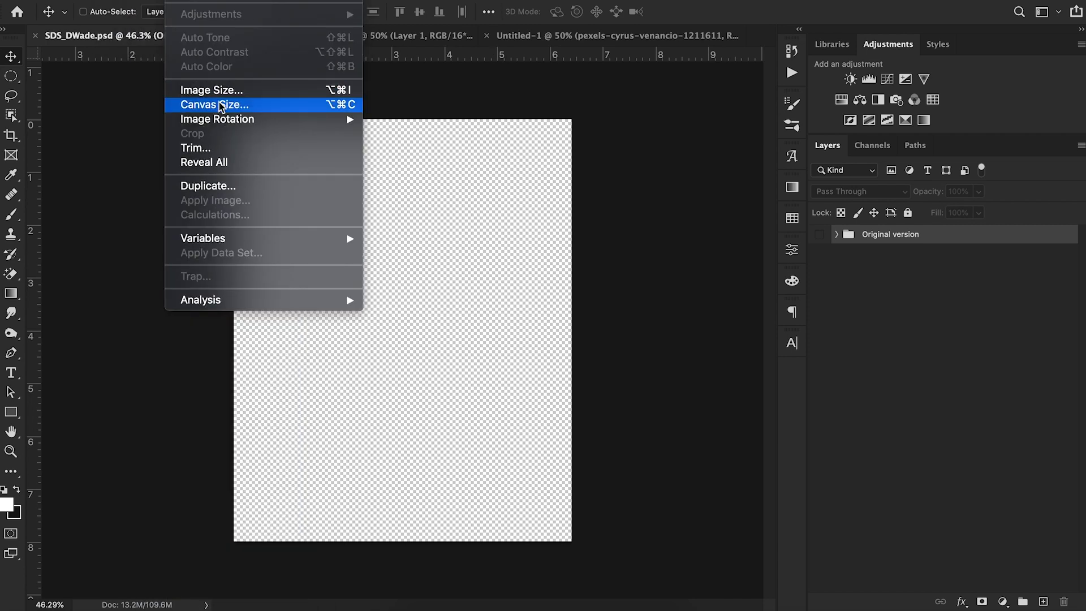
pyautogui.click(219, 102)
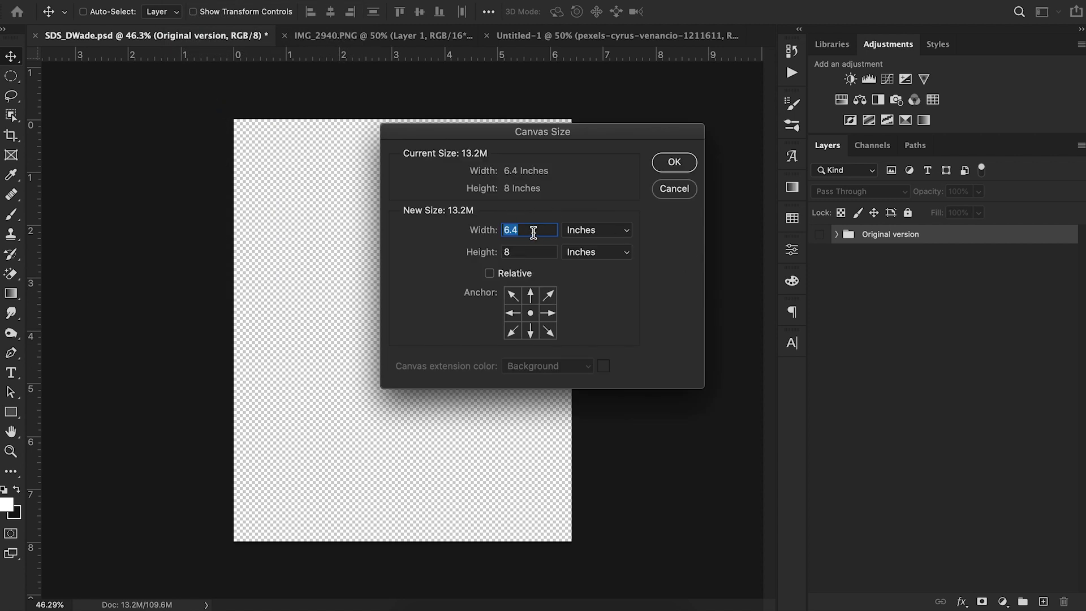
pyautogui.click(588, 230)
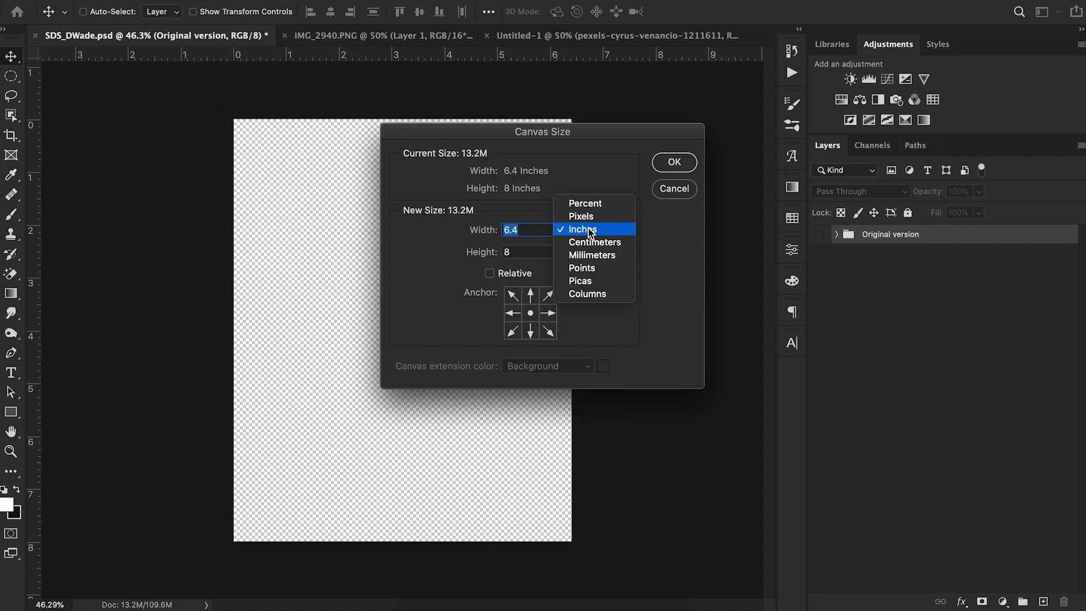
pyautogui.click(585, 216)
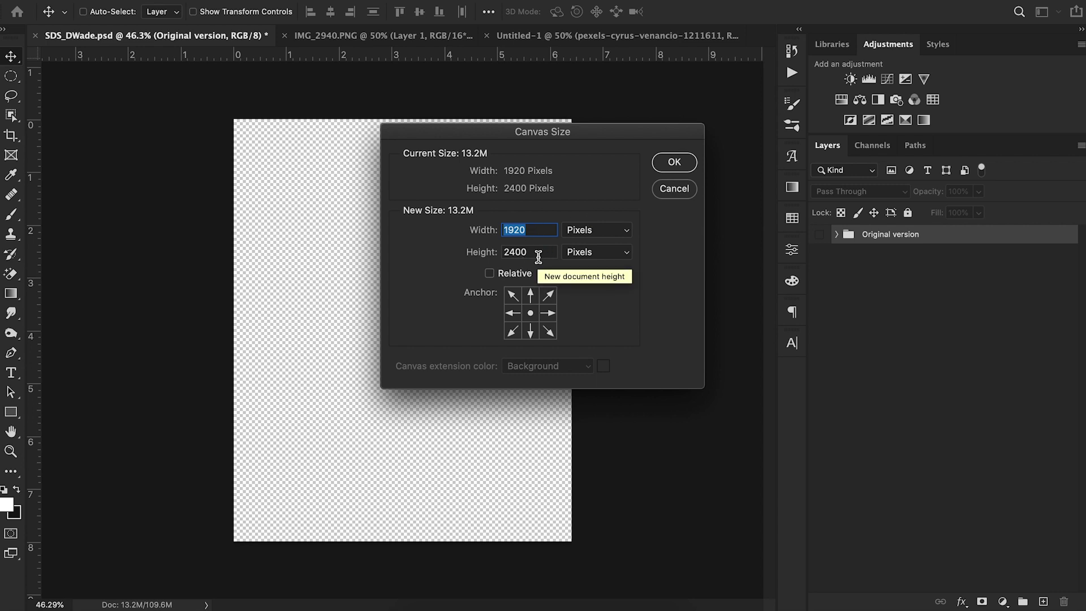
pyautogui.click(666, 163)
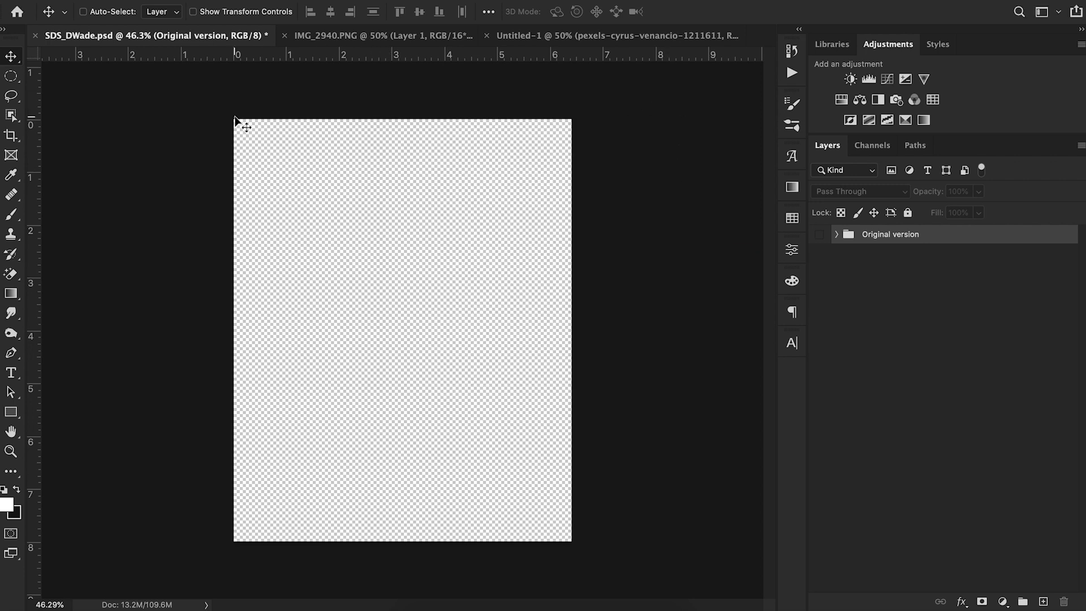
# Step: After a look at the reference poster IMG_2940.PNG, add a white (ffffff) Solid Color fill layer to SDS_DWade.psd
pyautogui.click(372, 34)
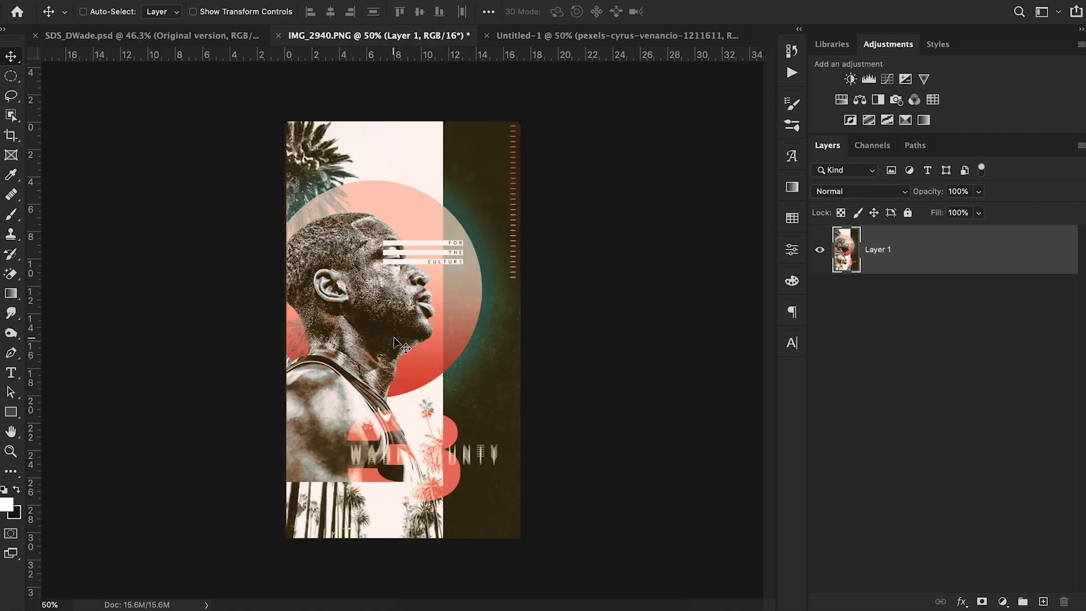
pyautogui.click(176, 37)
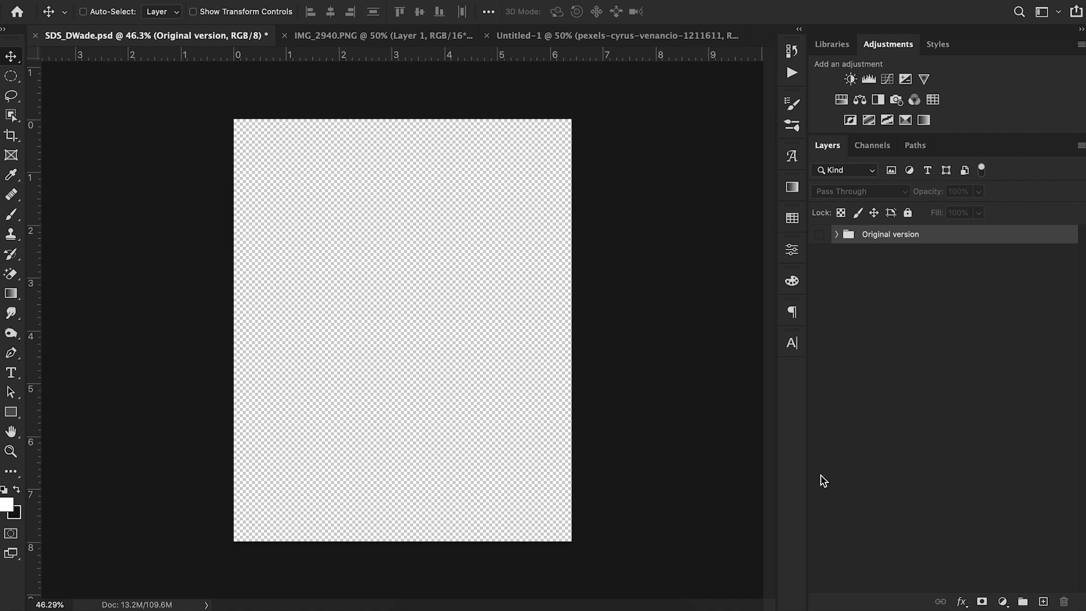
pyautogui.click(1003, 601)
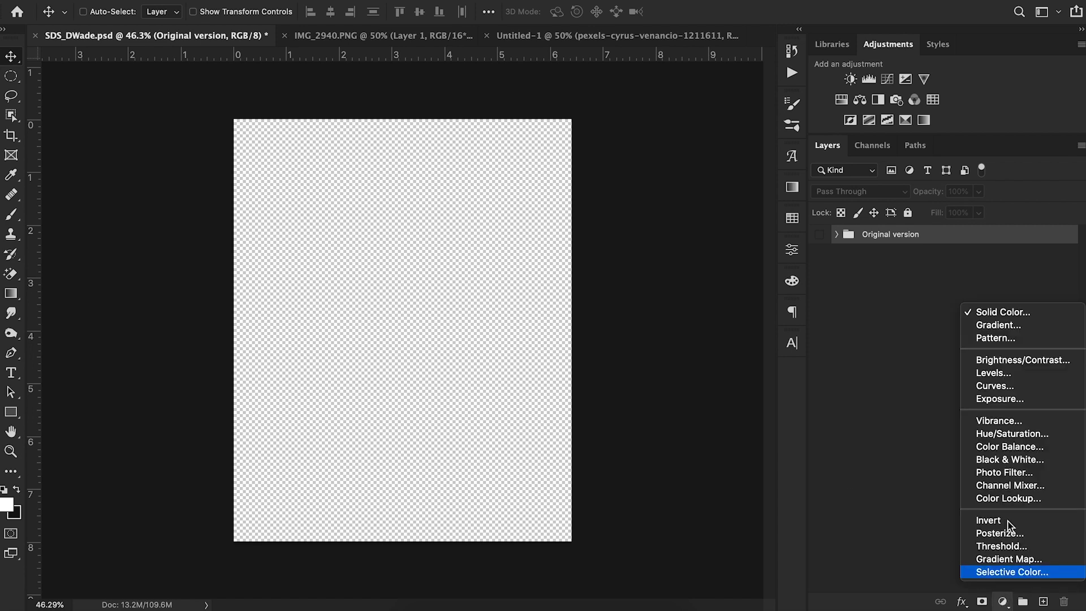
pyautogui.click(1001, 312)
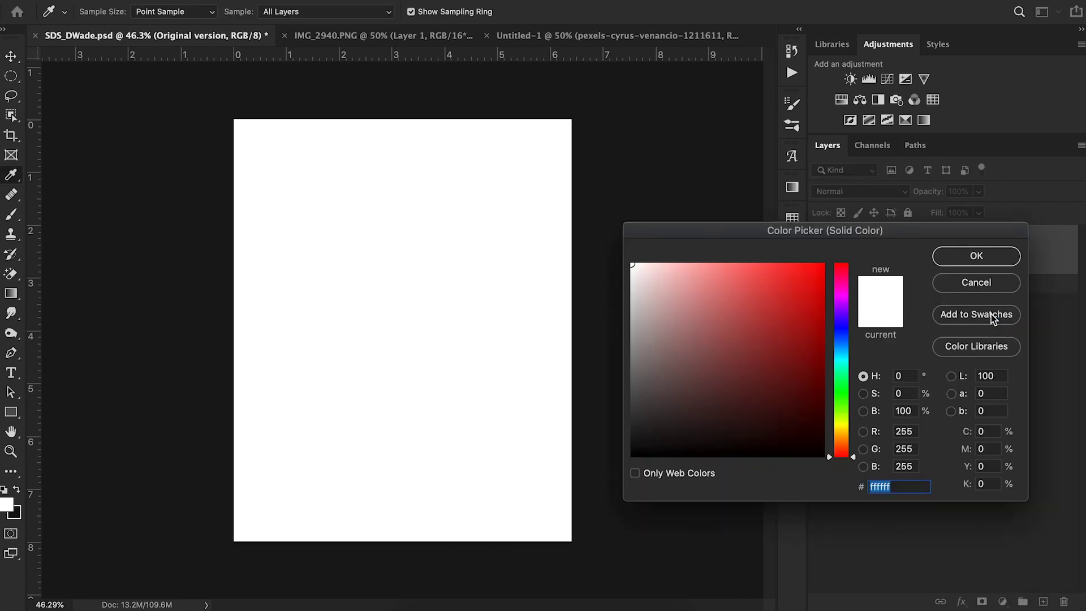
pyautogui.click(952, 256)
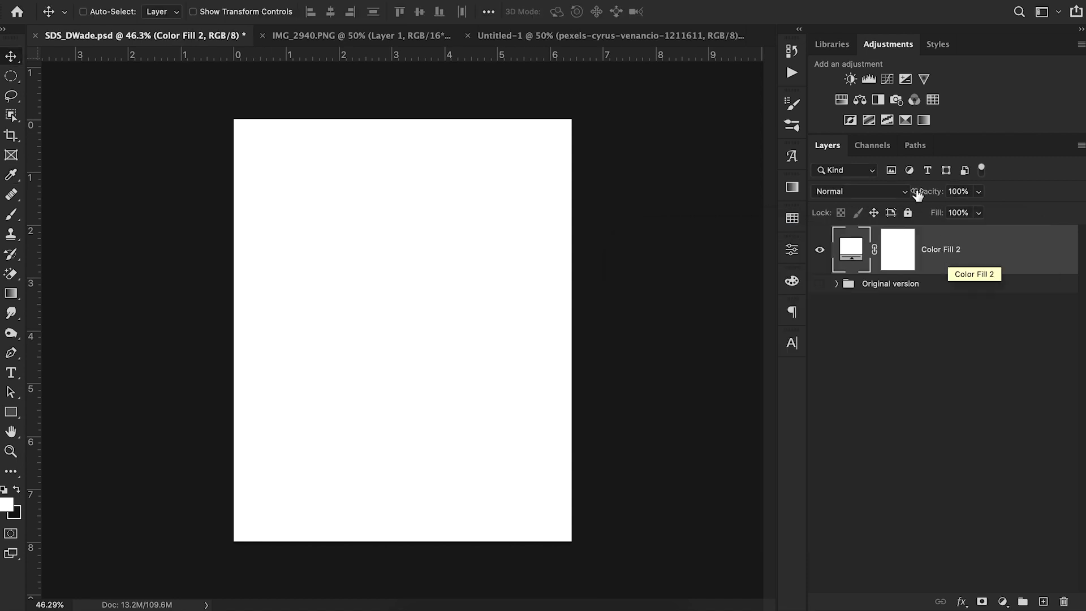
# Step: Copy the pexels-cyrus-venancio-1211611 palm tree layer from Untitled-1 into SDS_DWade.psd, above the white fill
pyautogui.click(367, 40)
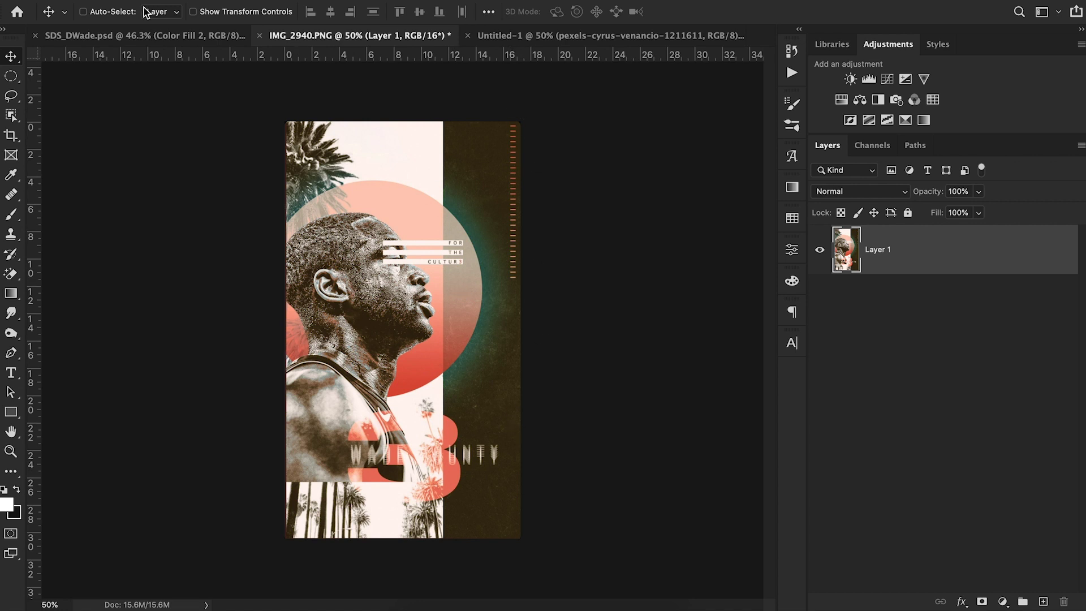
pyautogui.click(145, 39)
pyautogui.click(616, 36)
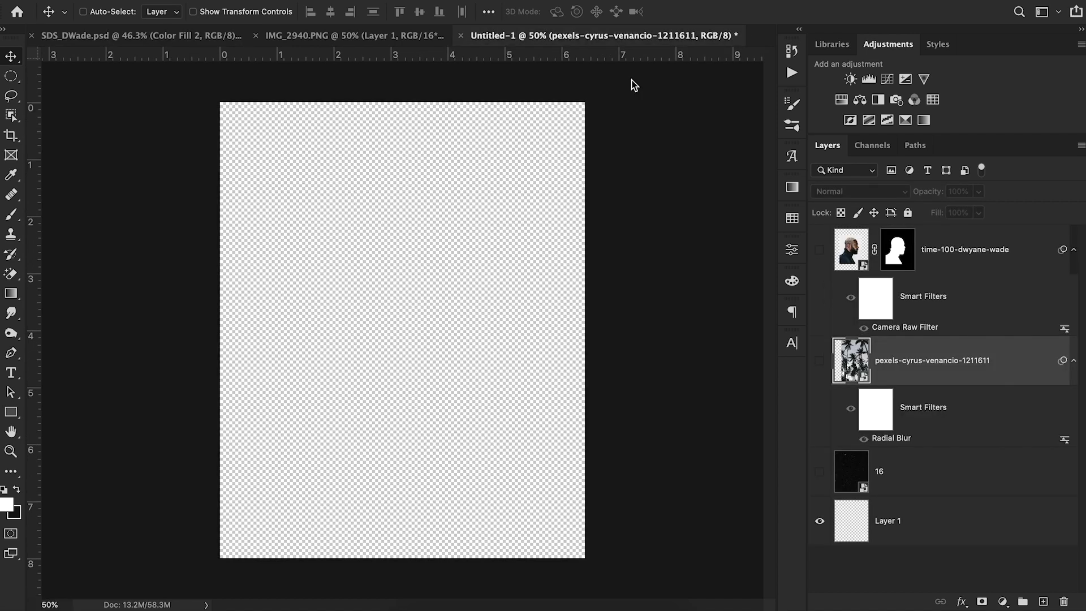
pyautogui.moveTo(926, 366); pyautogui.dragTo(451, 359)
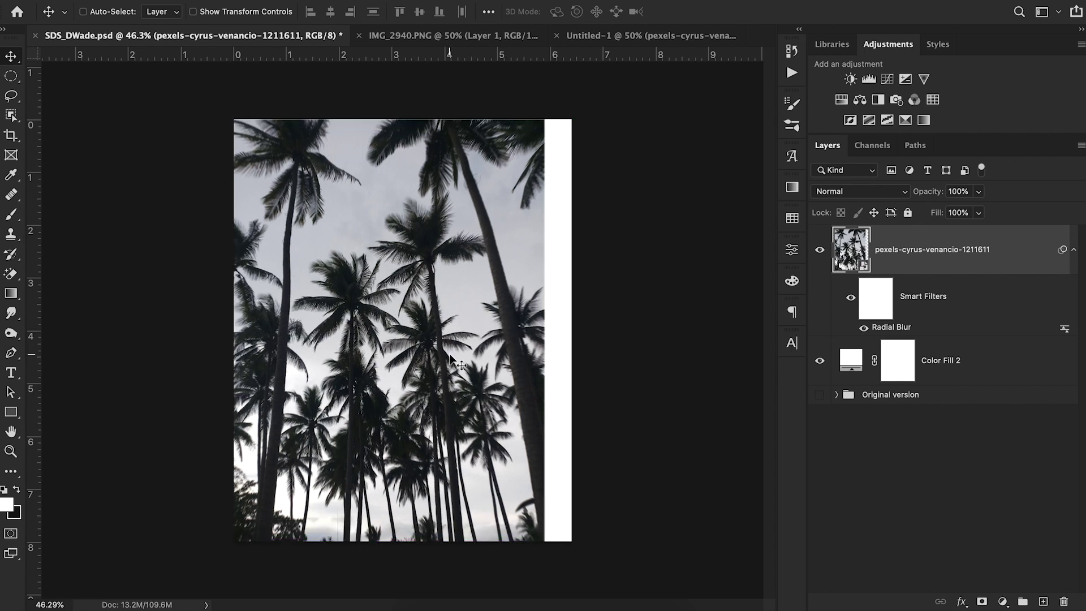
# Step: Enlarge the palm tree photo slightly from its upper-left corner and turn off its Radial Blur smart filter
pyautogui.press('super+t')
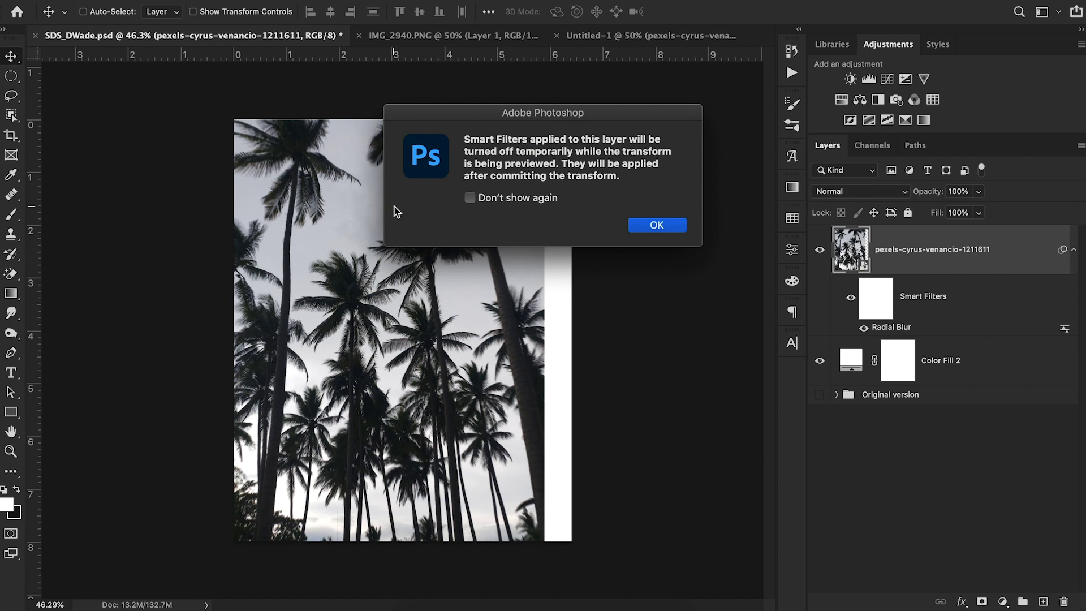
pyautogui.click(655, 223)
pyautogui.moveTo(228, 120); pyautogui.dragTo(223, 114)
pyautogui.click(711, 13)
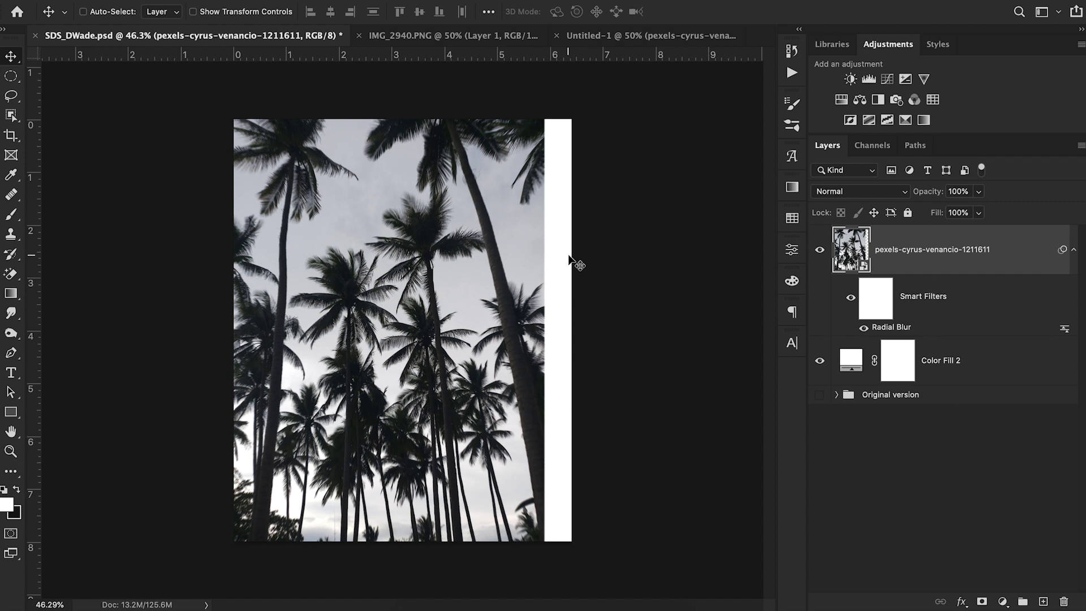
pyautogui.click(864, 328)
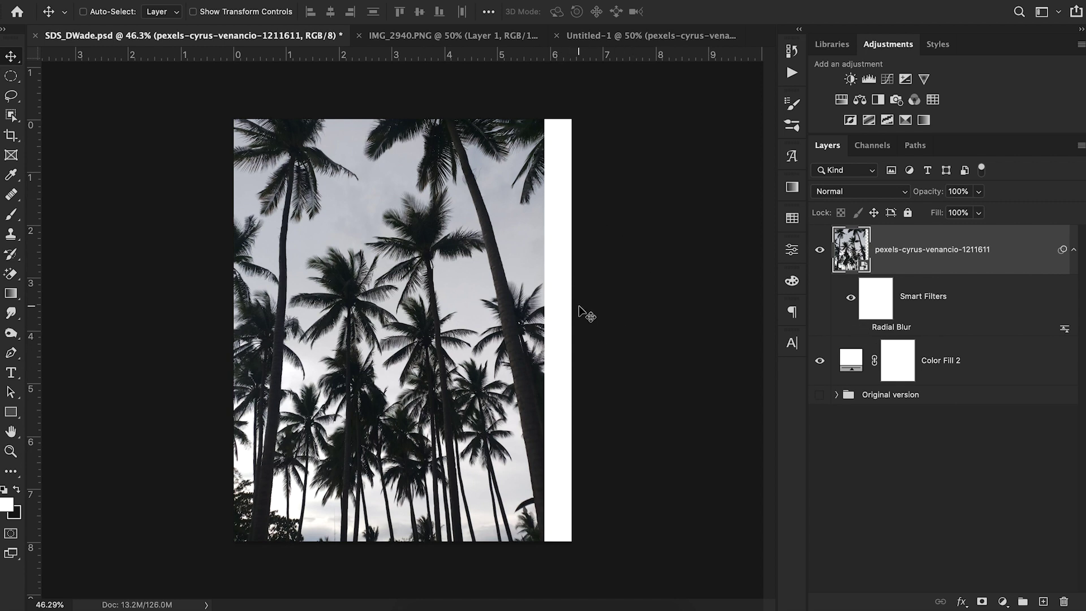
# Step: Compare with the reference poster, then add a Levels adjustment above the palm tree photo and clip it to that layer
pyautogui.click(412, 34)
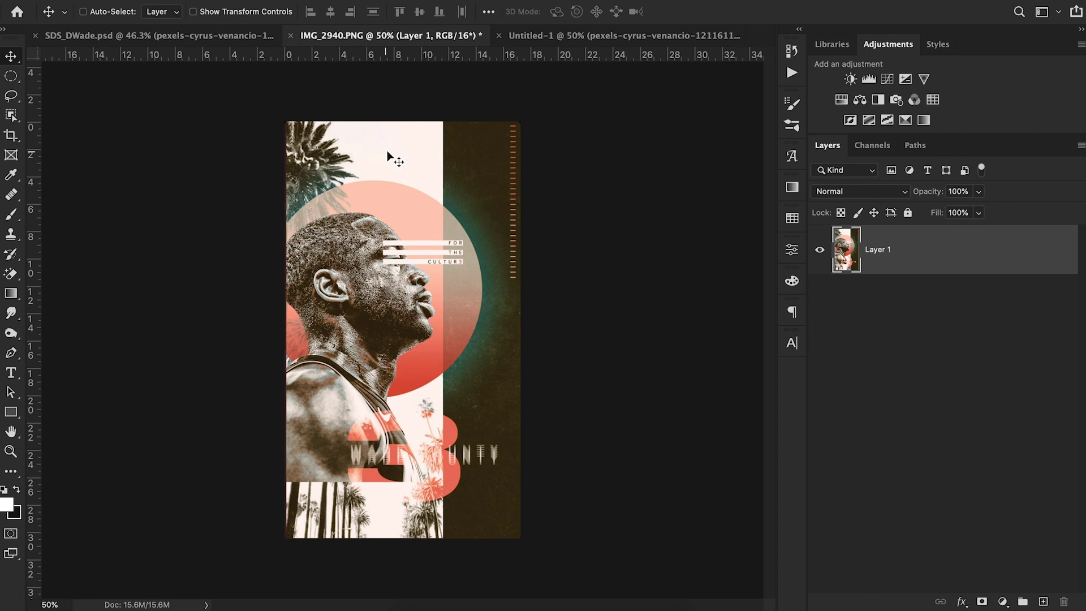
pyautogui.click(170, 35)
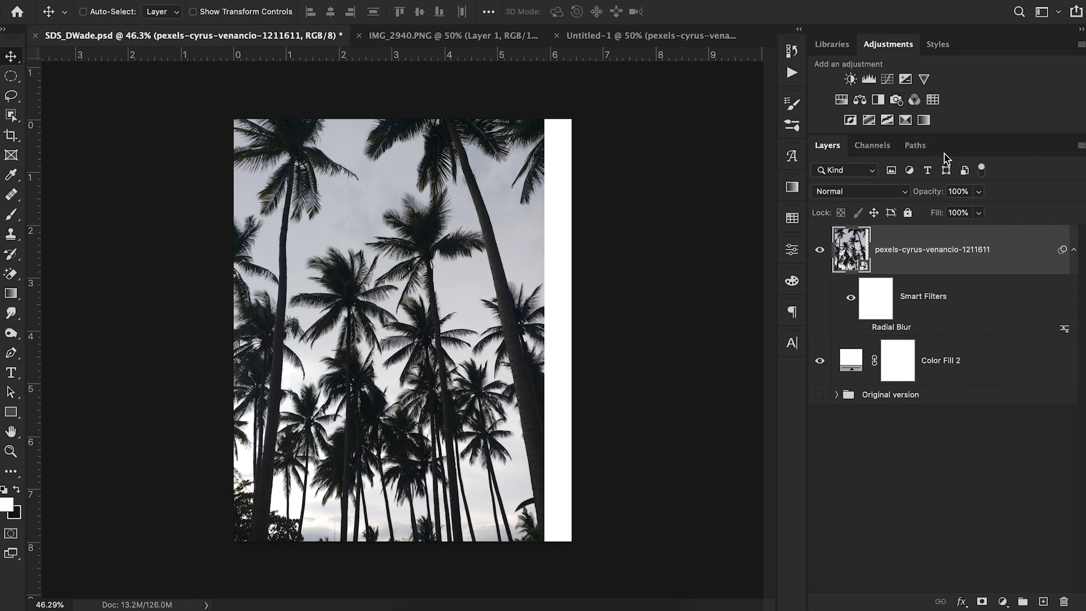
pyautogui.moveTo(994, 134); pyautogui.dragTo(991, 173)
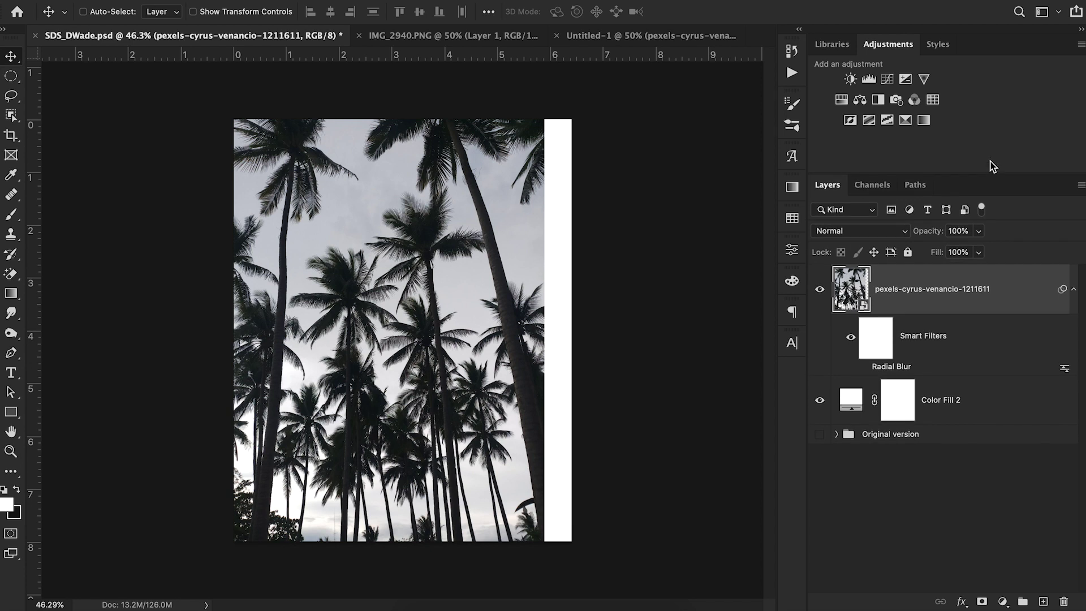
pyautogui.click(870, 80)
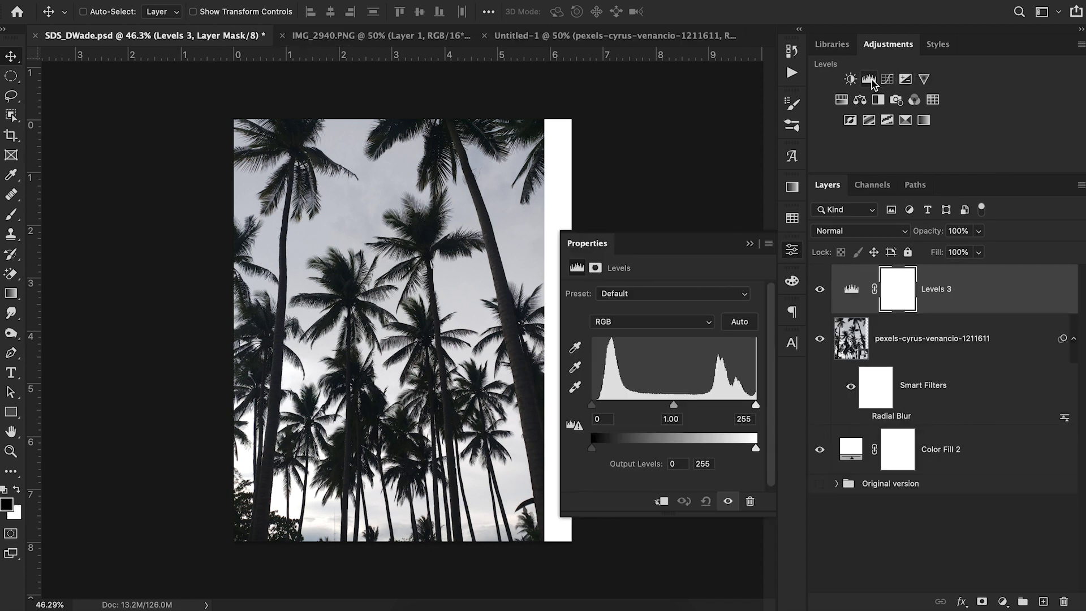
pyautogui.keyDown('alt'); pyautogui.click(948, 310); pyautogui.keyUp('alt')
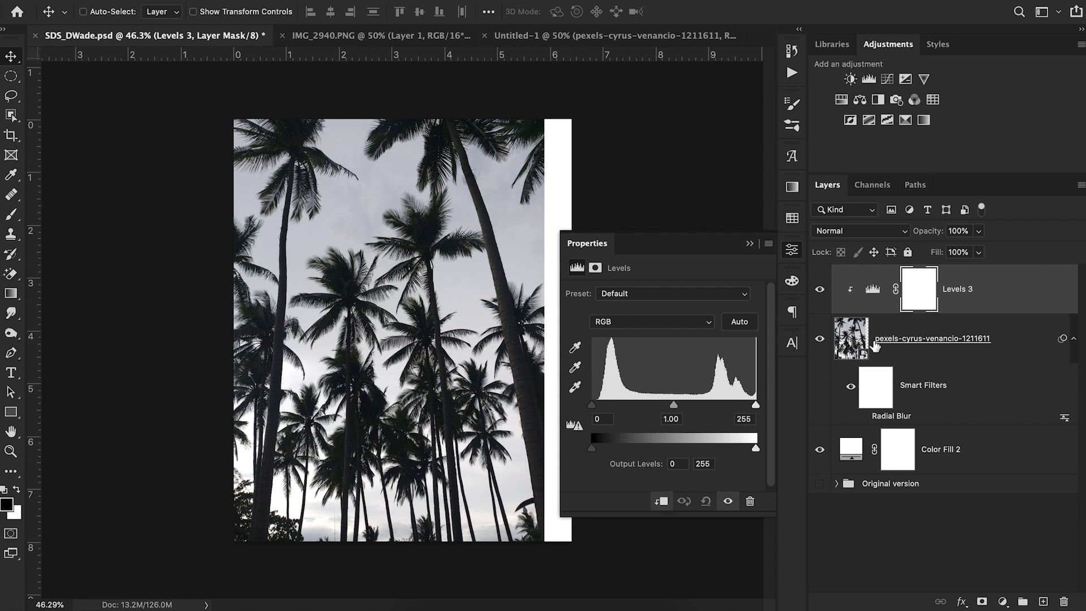
# Step: Adjust the clipped Levels so the shadows input is 0, the midtones 0.88 and the highlights 222
pyautogui.moveTo(755, 405); pyautogui.dragTo(724, 411)
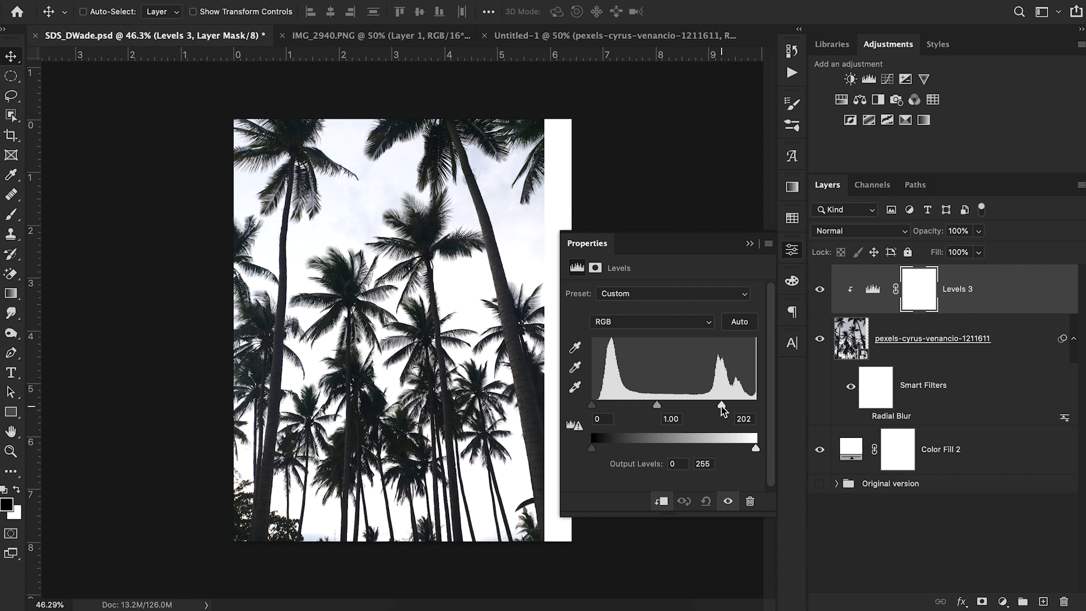
pyautogui.moveTo(656, 406)
pyautogui.mouseDown()
pyautogui.moveTo(728, 407)
pyautogui.moveTo(669, 408)
pyautogui.mouseUp()
pyautogui.moveTo(593, 406)
pyautogui.mouseDown()
pyautogui.moveTo(609, 408)
pyautogui.moveTo(592, 407)
pyautogui.mouseUp()
pyautogui.moveTo(727, 406); pyautogui.dragTo(669, 405)
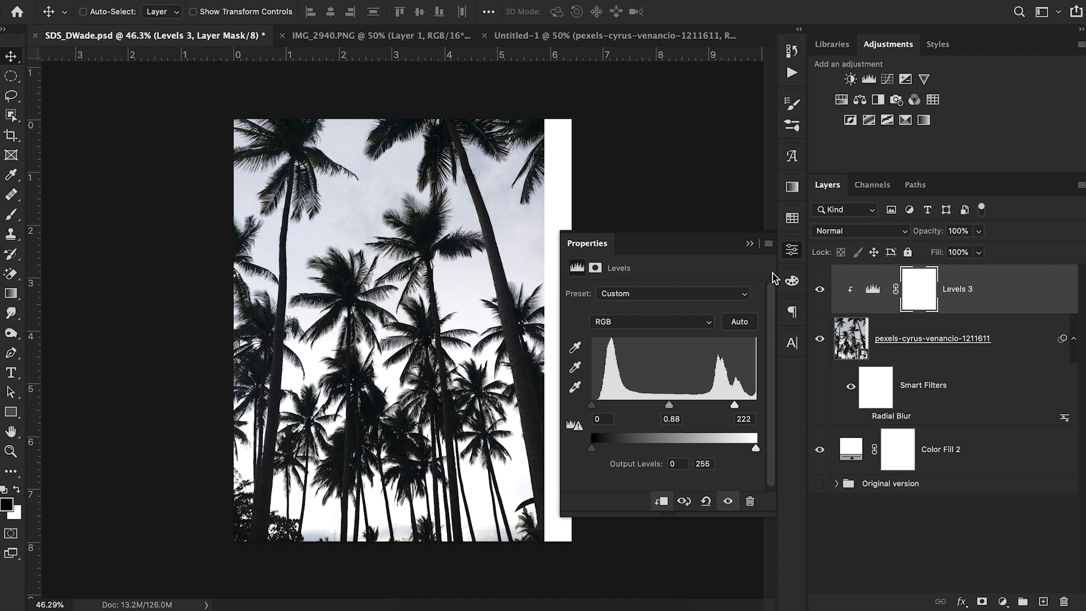
pyautogui.click(750, 244)
# Step: Try adjusting the fill of the Levels adjustment layer while comparing the result with the reference poster
pyautogui.click(412, 42)
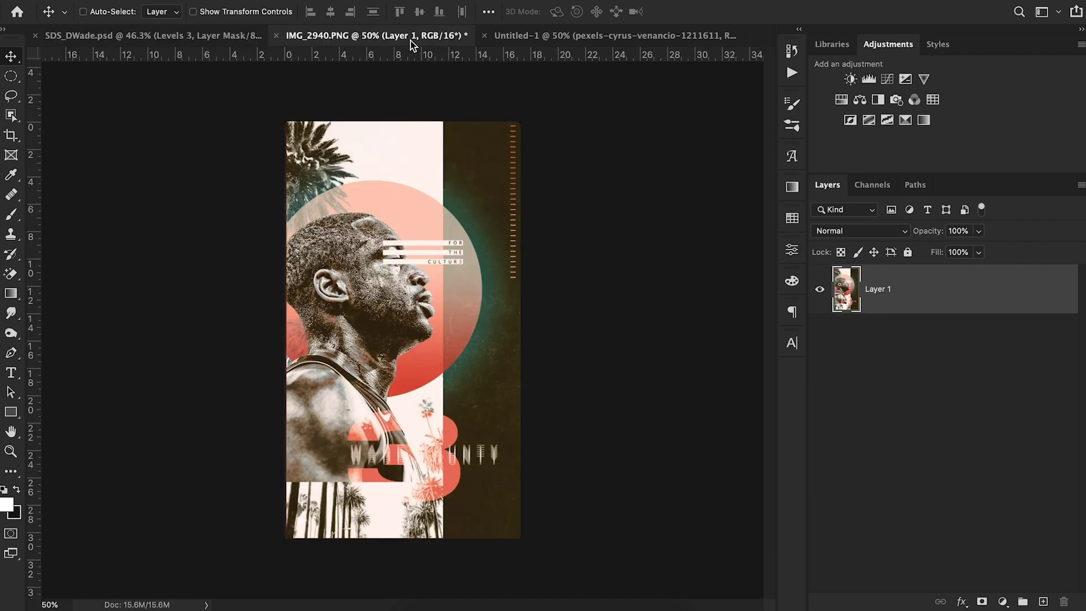
pyautogui.click(206, 35)
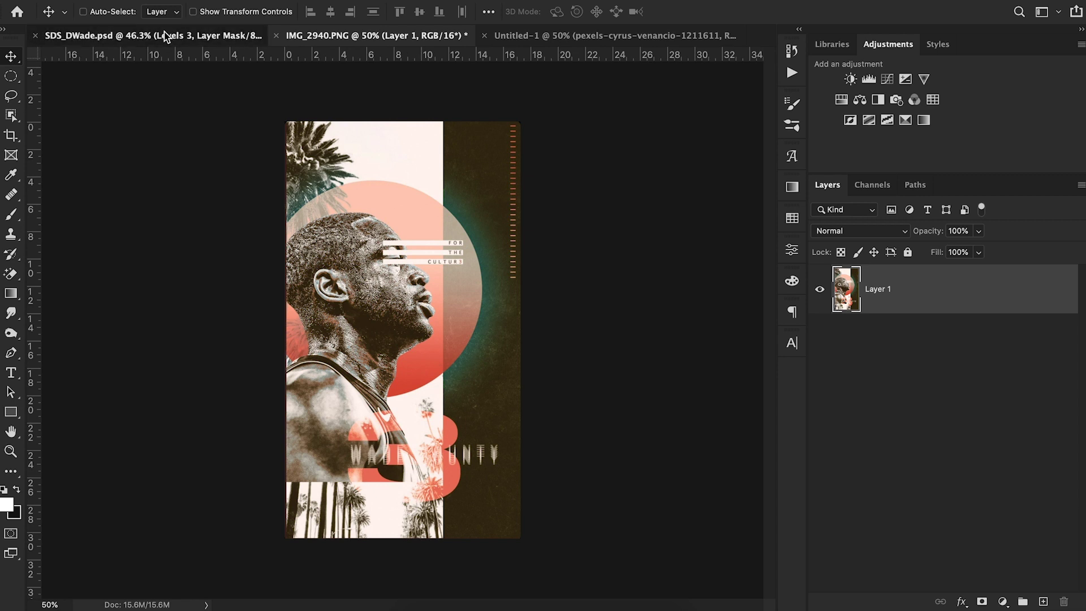
pyautogui.click(978, 252)
pyautogui.moveTo(983, 270)
pyautogui.mouseDown()
pyautogui.moveTo(943, 271)
pyautogui.moveTo(999, 267)
pyautogui.mouseUp()
pyautogui.click(989, 309)
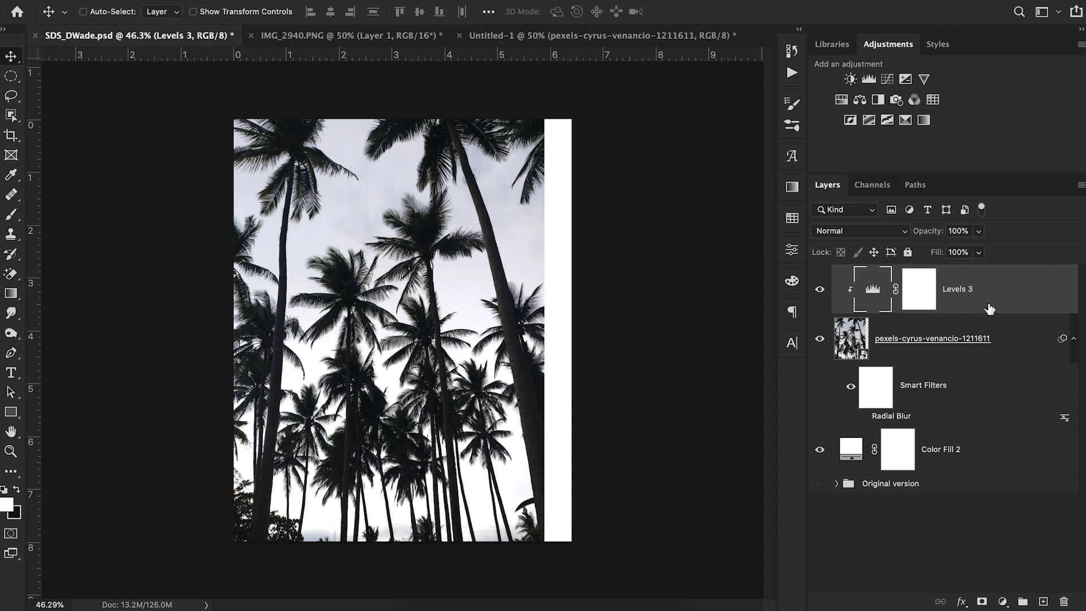
pyautogui.click(345, 32)
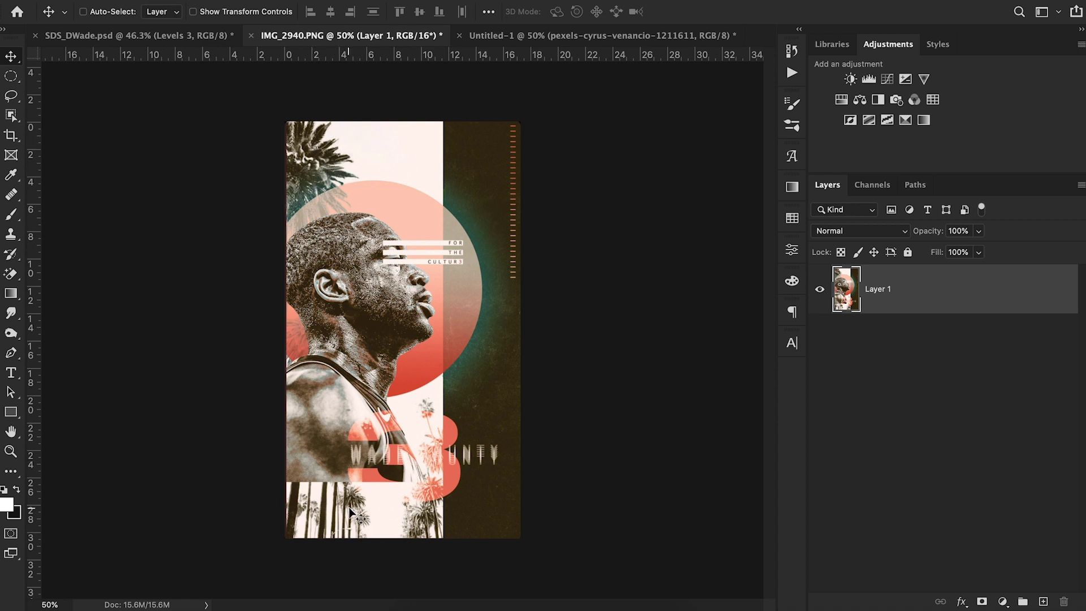
pyautogui.click(154, 35)
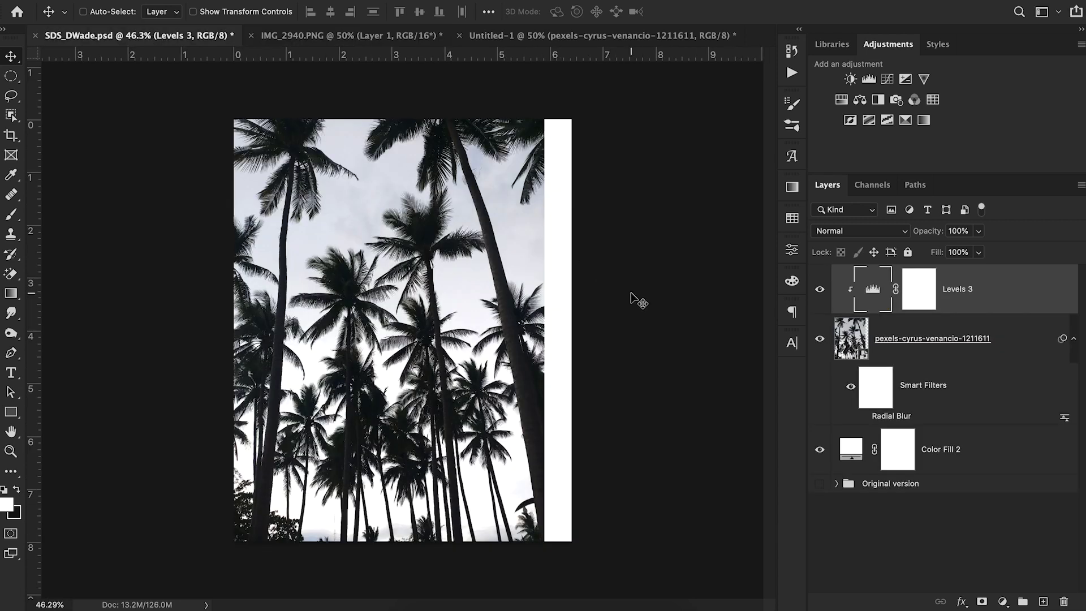
# Step: Turn the palm tree photo's Radial Blur smart filter back on and review the Radial Blur options without changing them
pyautogui.click(864, 417)
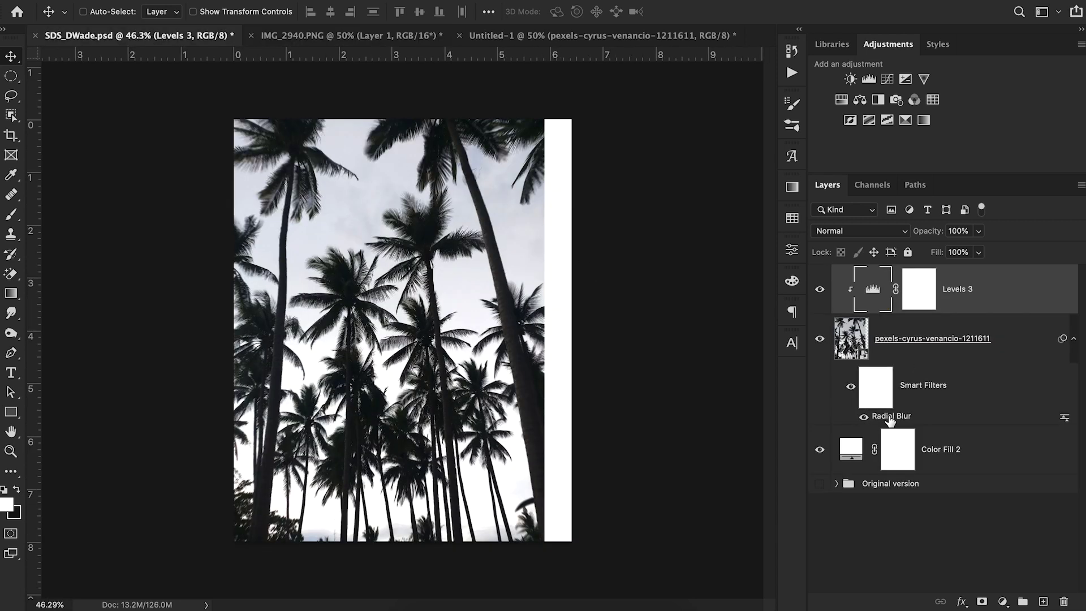
pyautogui.click(961, 340)
pyautogui.click(347, 1)
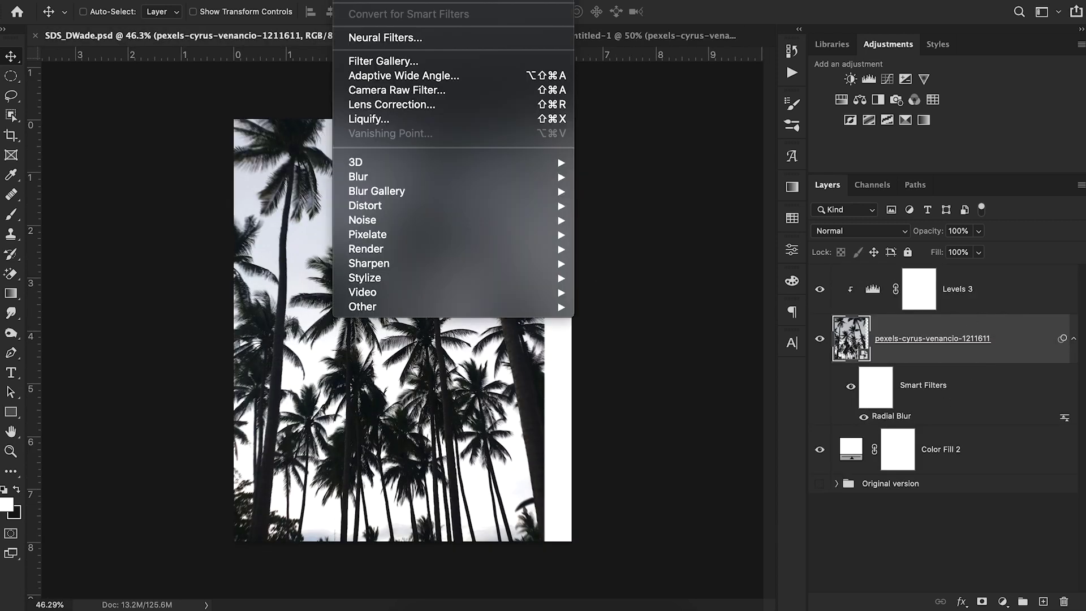
pyautogui.moveTo(384, 181)
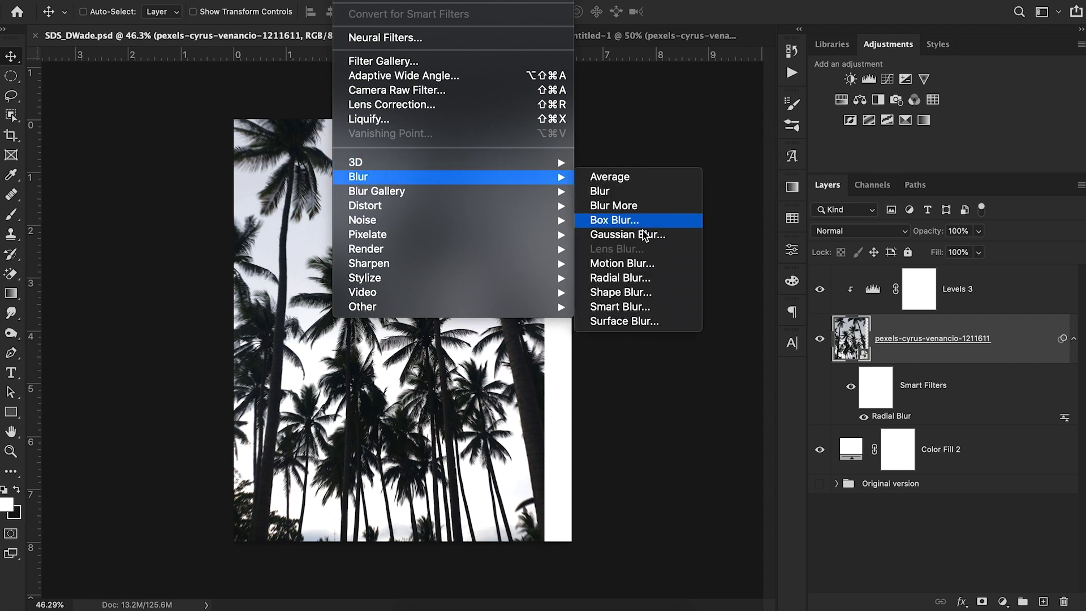
pyautogui.click(638, 283)
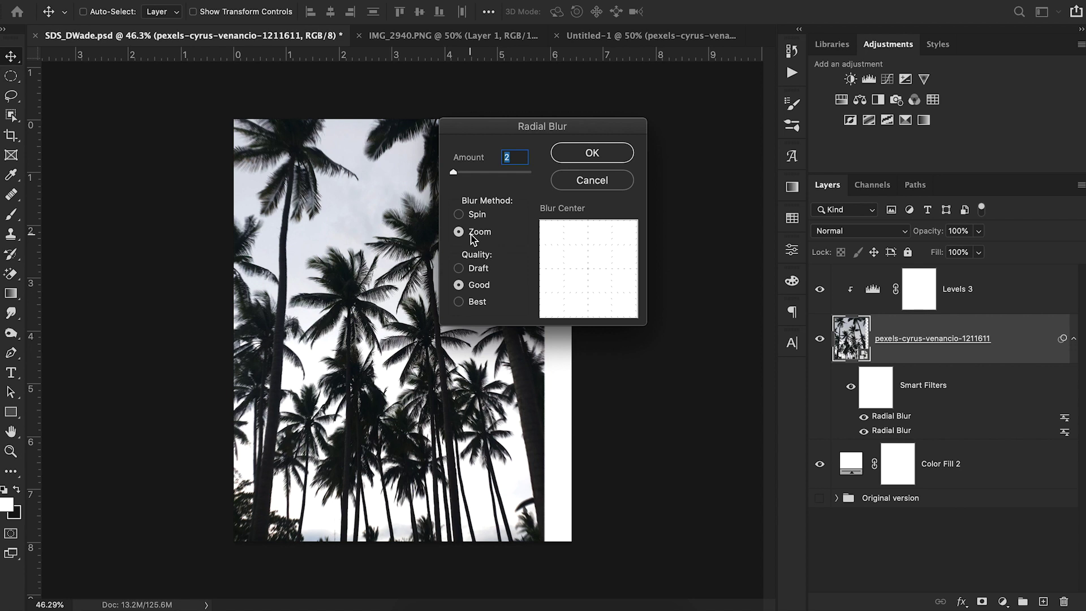
pyautogui.click(590, 179)
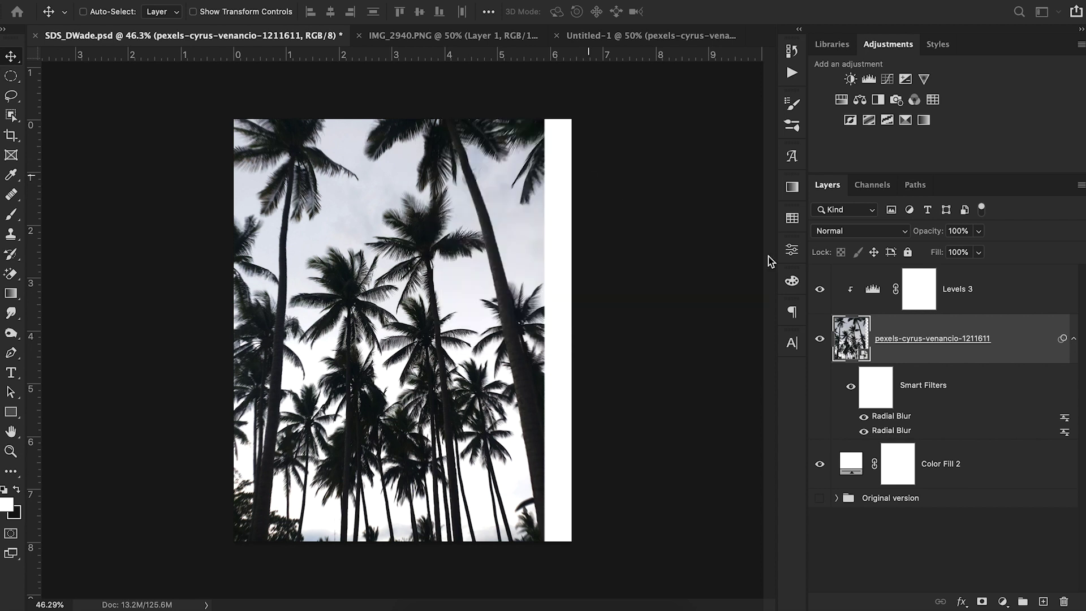
# Step: Reduce the palm tree photo's fill to 93% and compare the result with the reference poster
pyautogui.click(979, 253)
pyautogui.moveTo(978, 270)
pyautogui.mouseDown()
pyautogui.moveTo(965, 273)
pyautogui.moveTo(976, 273)
pyautogui.mouseUp()
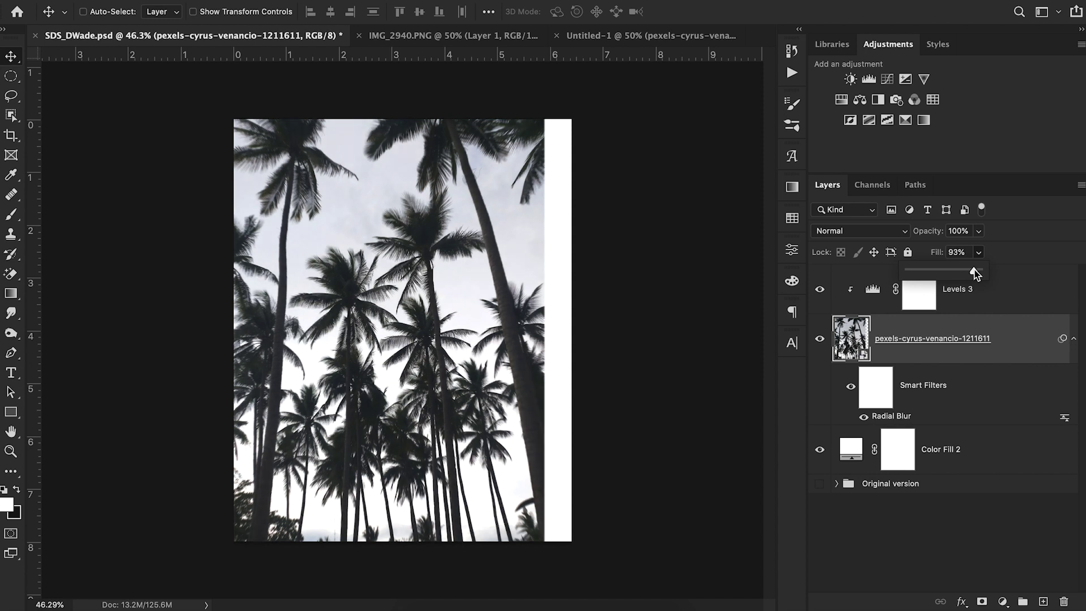
pyautogui.click(469, 40)
pyautogui.click(266, 42)
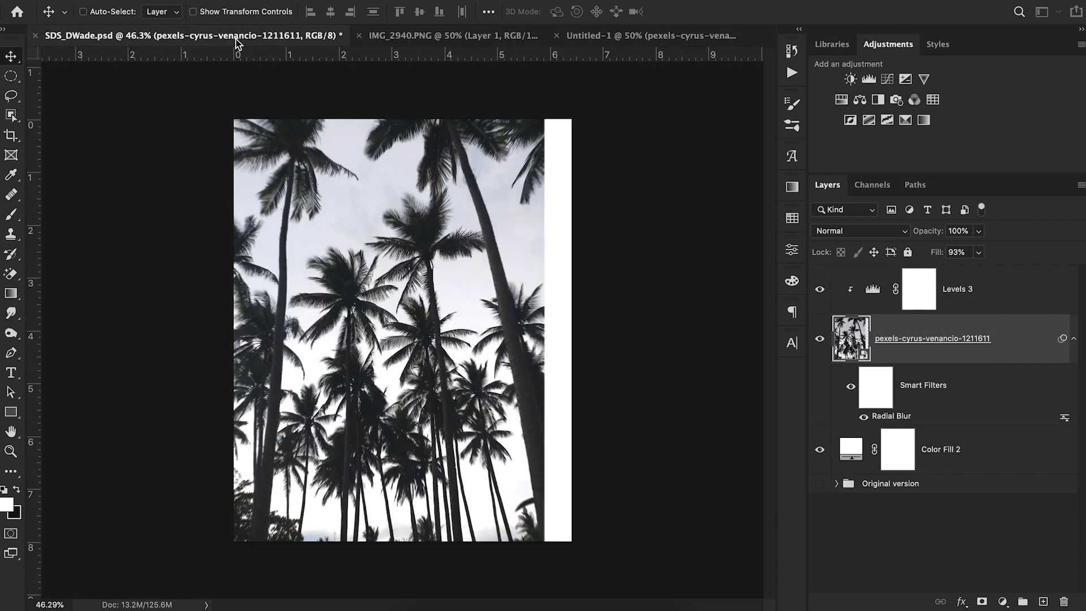
pyautogui.click(462, 45)
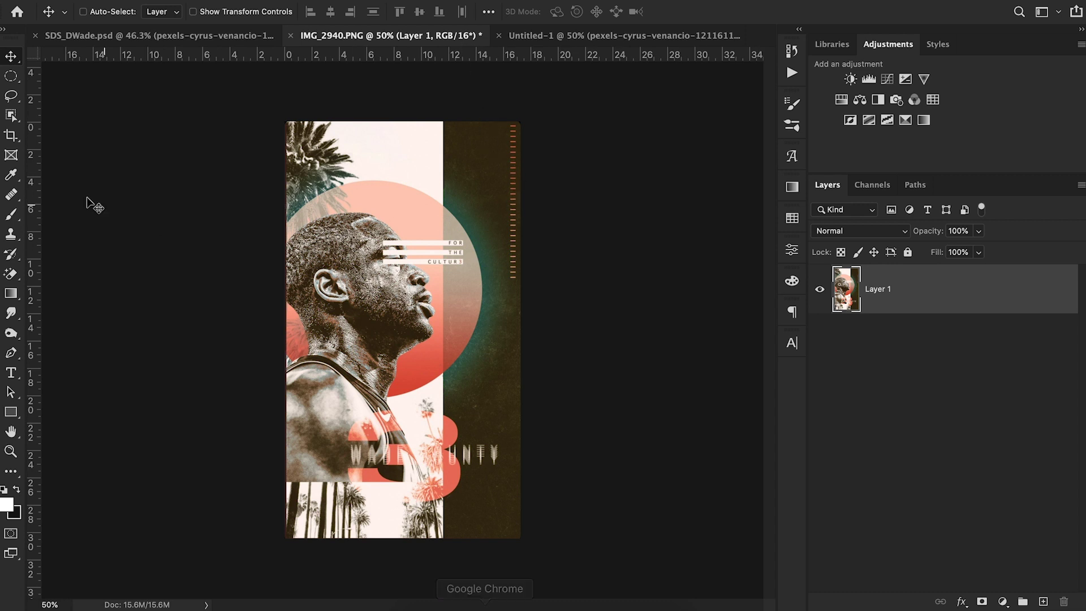
pyautogui.click(144, 39)
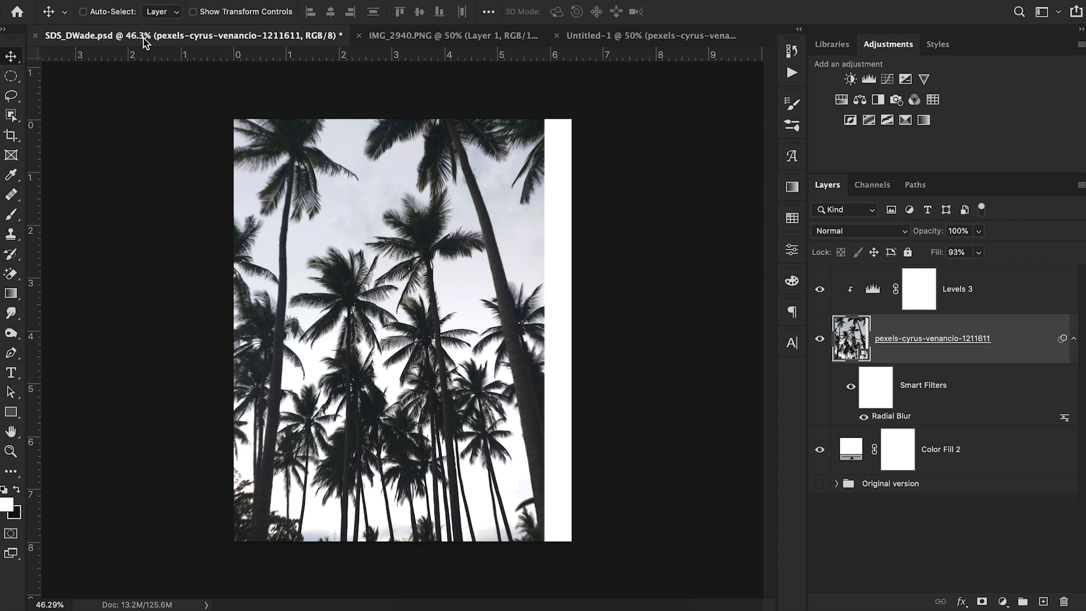
# Step: Draw a full-height white rectangle about 720 by 2472 px over the poster's right side, above the Levels adjustment
pyautogui.click(12, 414)
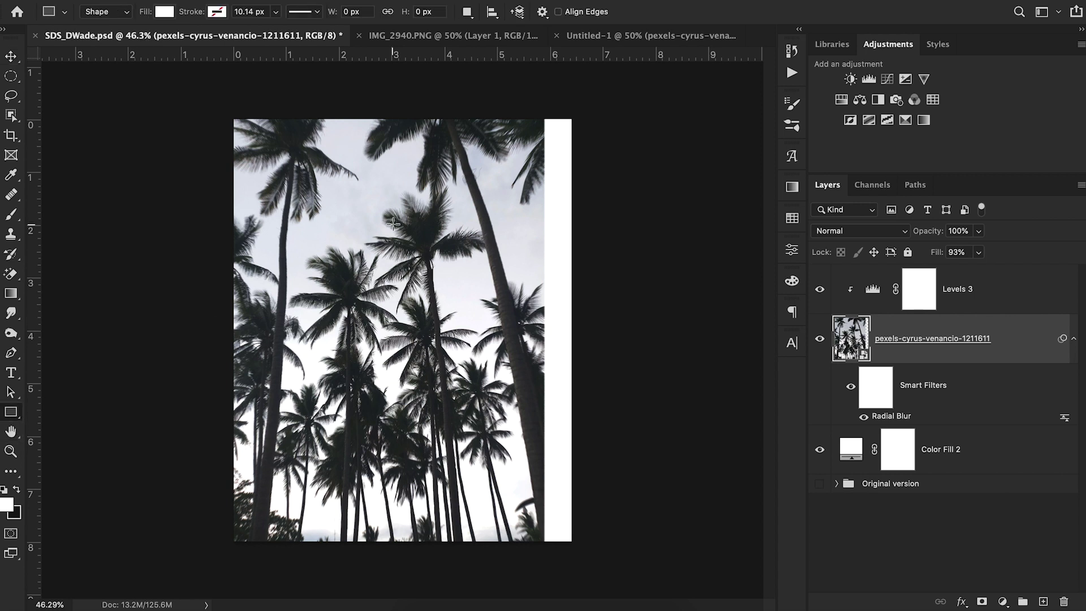
pyautogui.click(985, 287)
pyautogui.moveTo(572, 115); pyautogui.dragTo(447, 549)
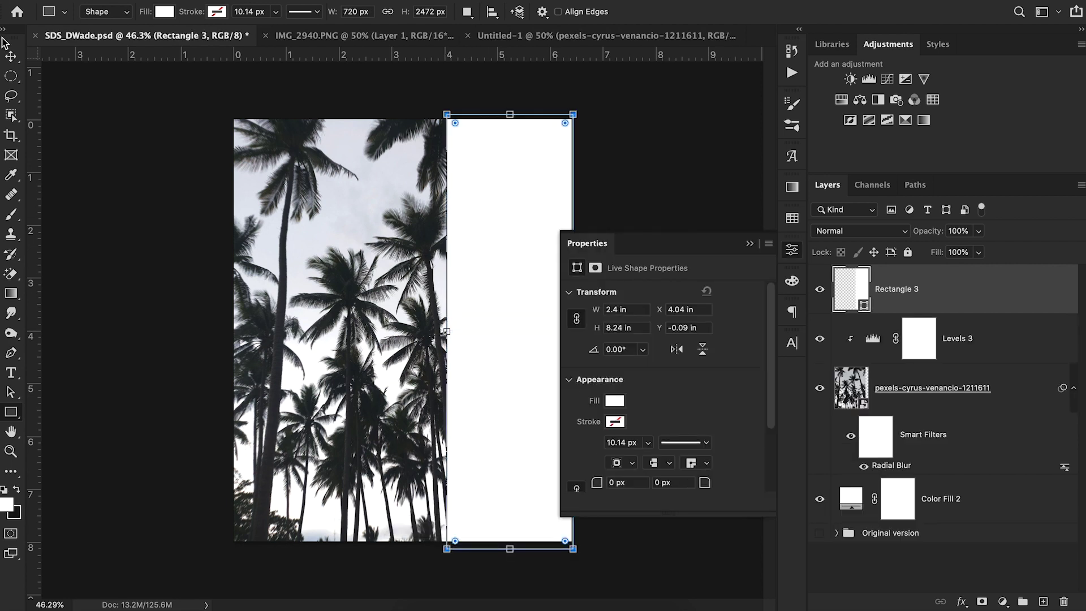
pyautogui.click(10, 56)
pyautogui.click(748, 244)
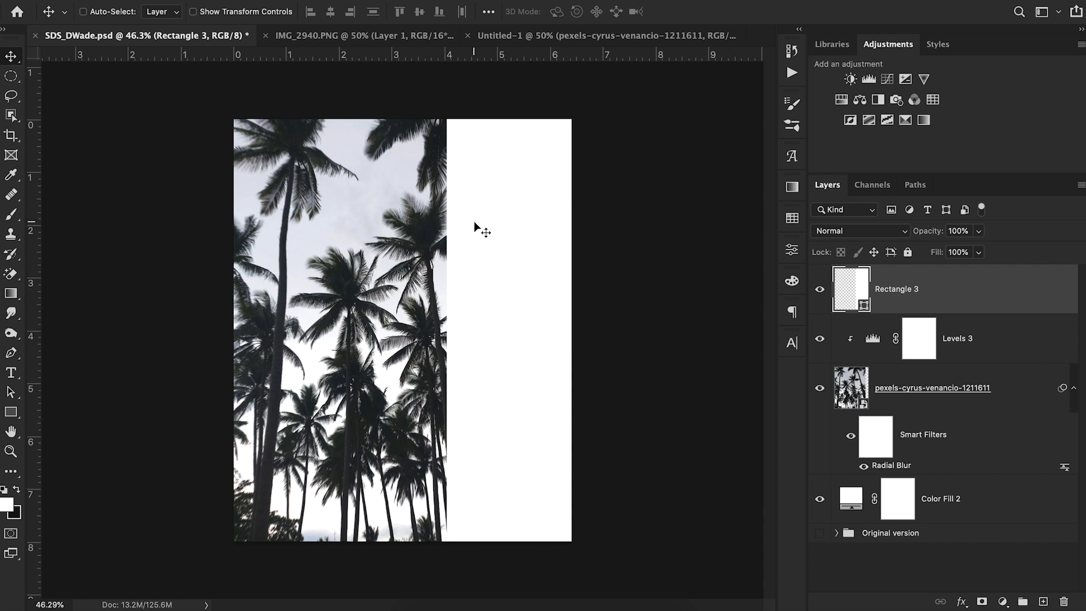
# Step: Recolor the rectangle along the poster's right side to dark grey 181818
pyautogui.doubleClick(864, 306)
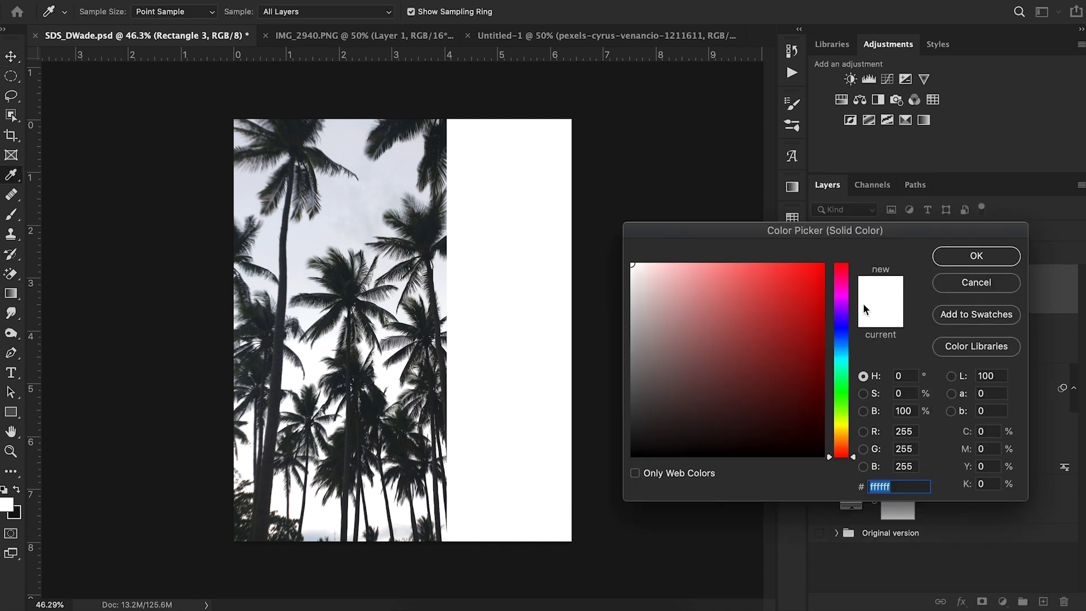
pyautogui.moveTo(662, 422); pyautogui.dragTo(607, 437)
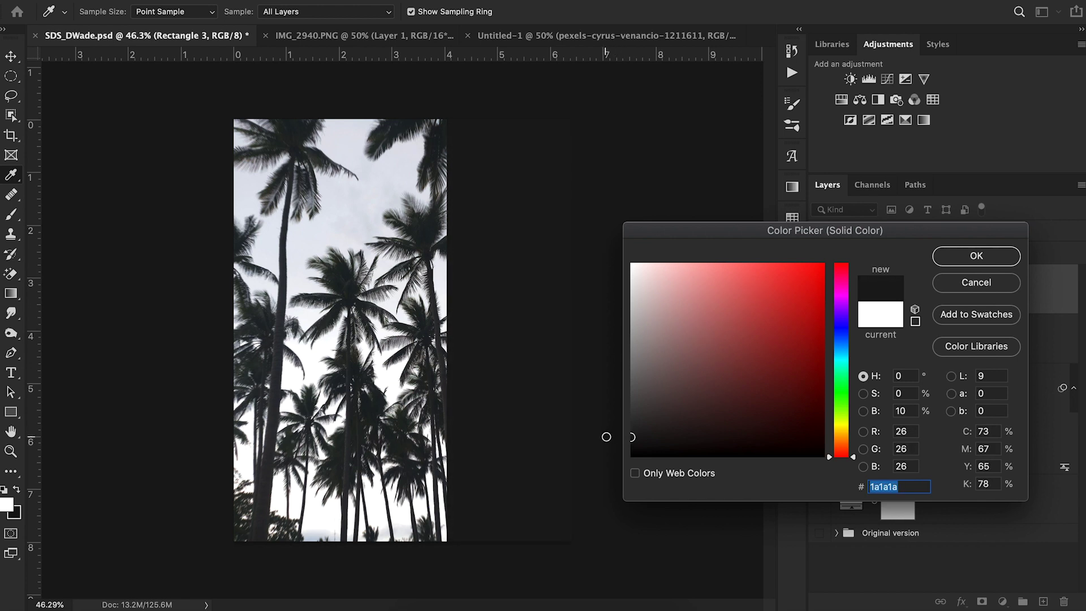
pyautogui.moveTo(606, 436)
pyautogui.mouseDown()
pyautogui.moveTo(634, 439)
pyautogui.moveTo(625, 439)
pyautogui.mouseUp()
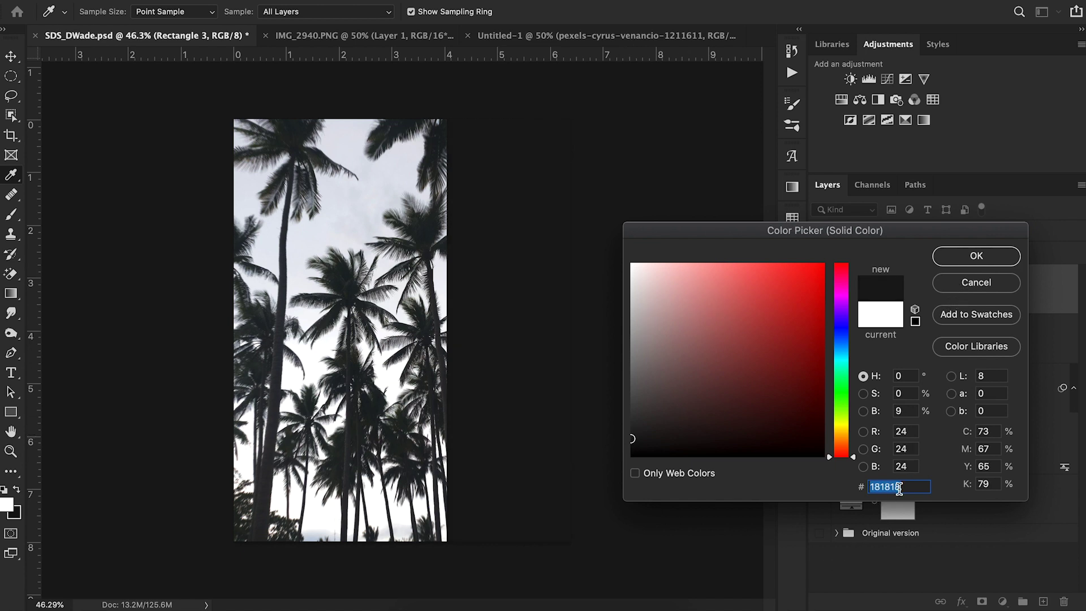
pyautogui.click(950, 251)
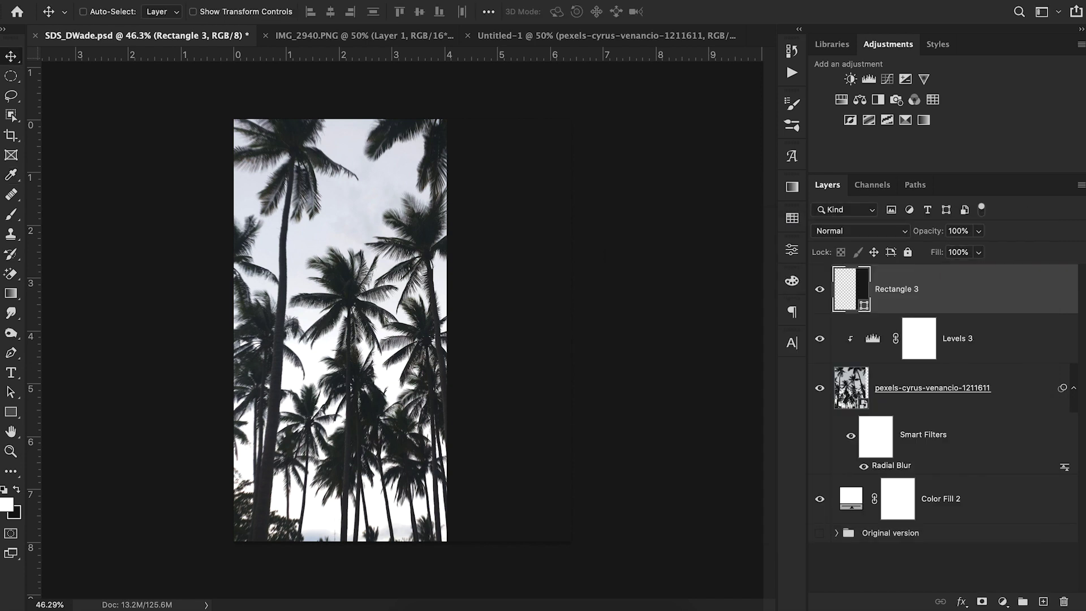
# Step: Copy the cut-out time-100-dwyane-wade portrait from the Untitled-1 document into SDS_DWade.psd and place it against the poster's left edge
pyautogui.click(359, 35)
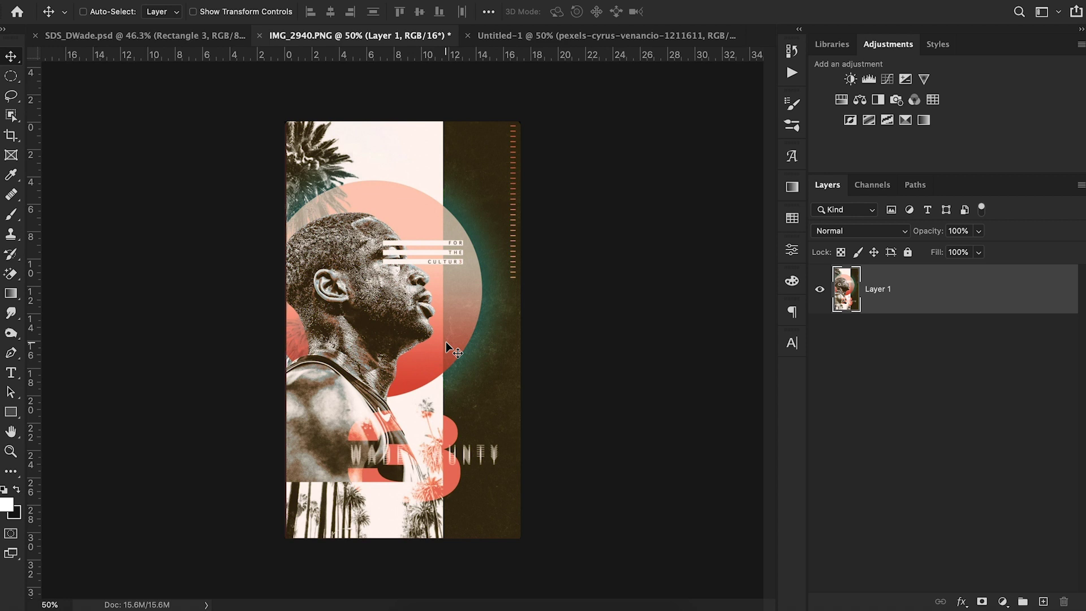
pyautogui.click(637, 38)
pyautogui.click(820, 289)
pyautogui.click(956, 312)
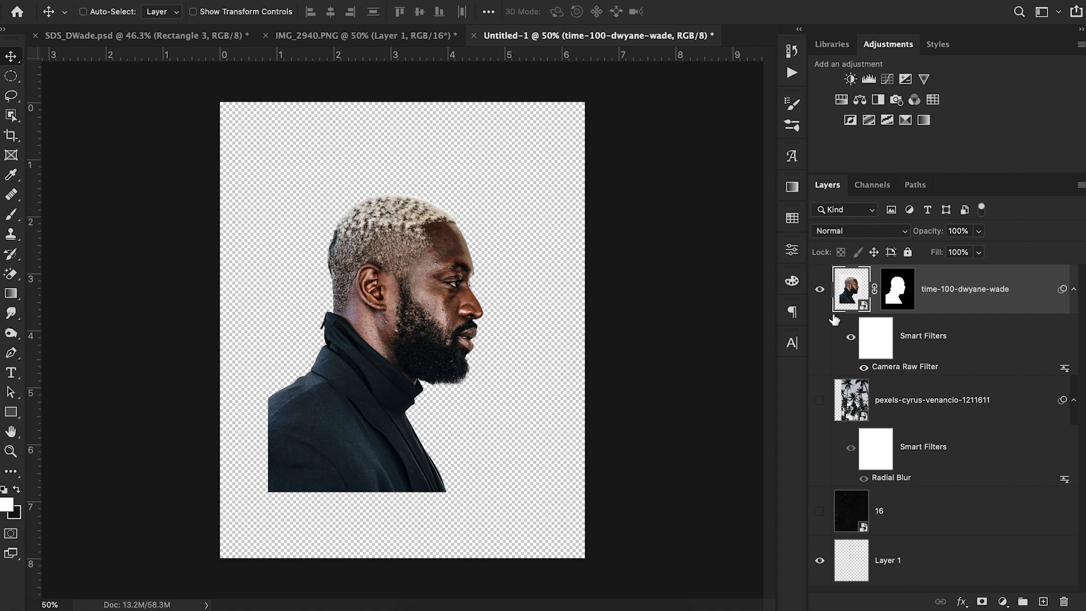
pyautogui.click(820, 293)
pyautogui.click(820, 290)
pyautogui.moveTo(968, 305); pyautogui.dragTo(408, 381)
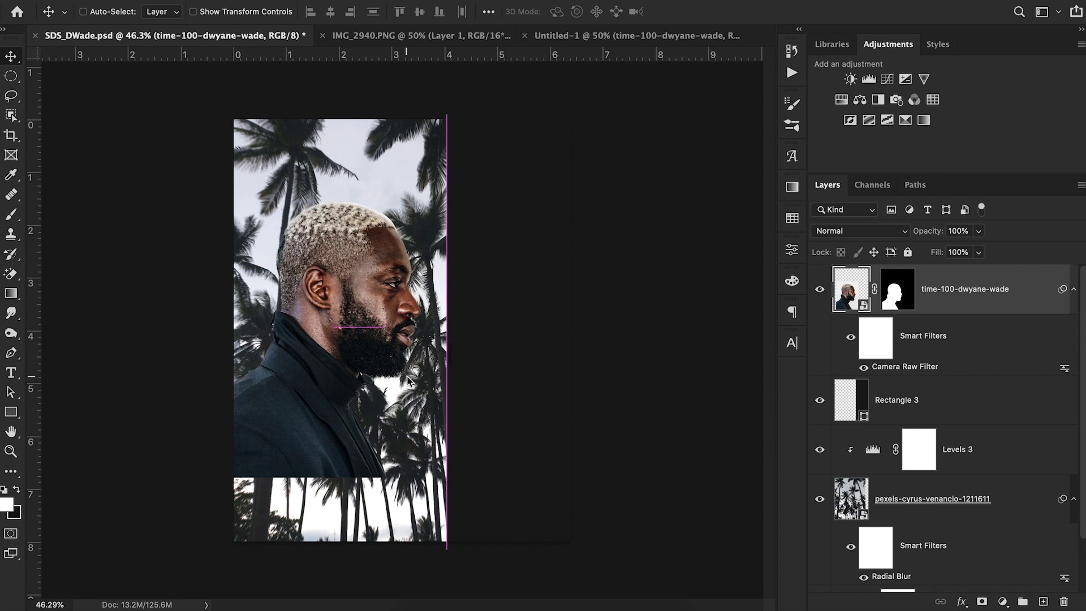
# Step: Compare the portrait with the reference poster and preview it with its Camera Raw smart filter off and on
pyautogui.click(427, 36)
pyautogui.click(196, 39)
pyautogui.click(864, 368)
pyautogui.click(864, 368)
pyautogui.click(864, 369)
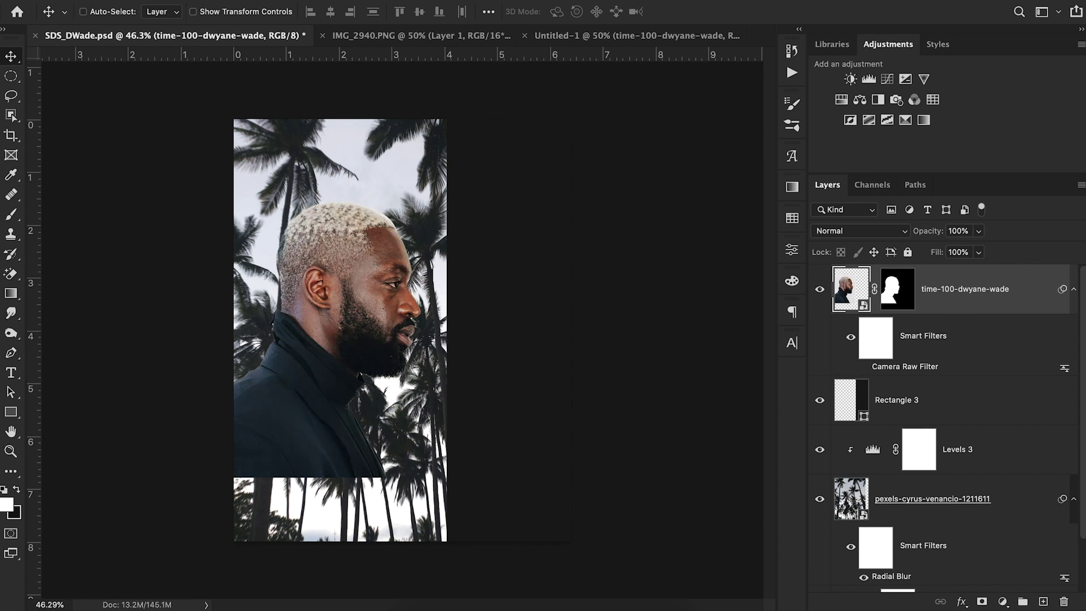
pyautogui.click(352, 0)
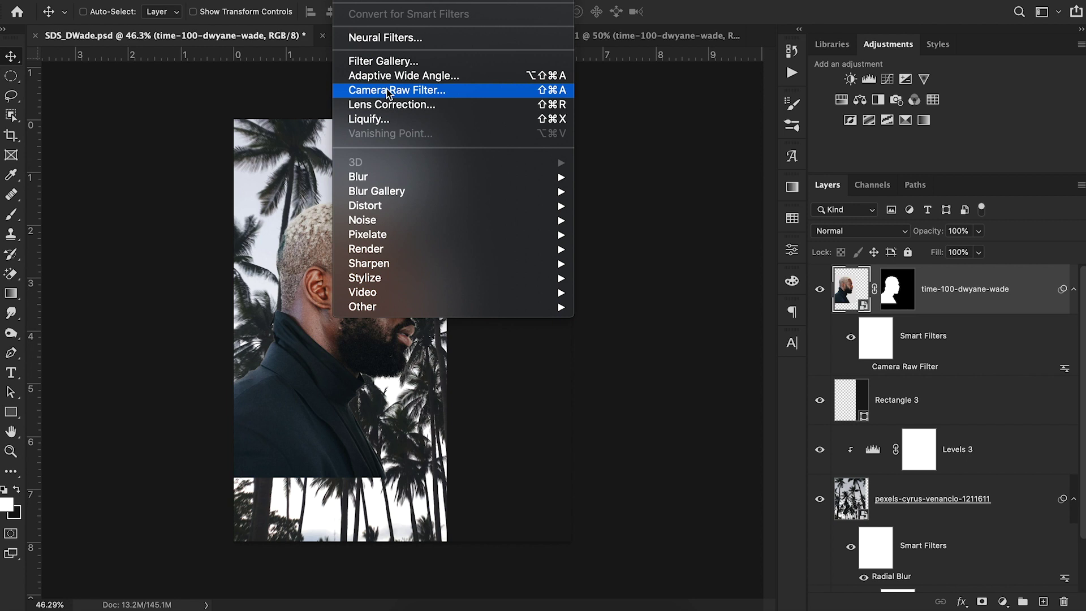
pyautogui.click(698, 330)
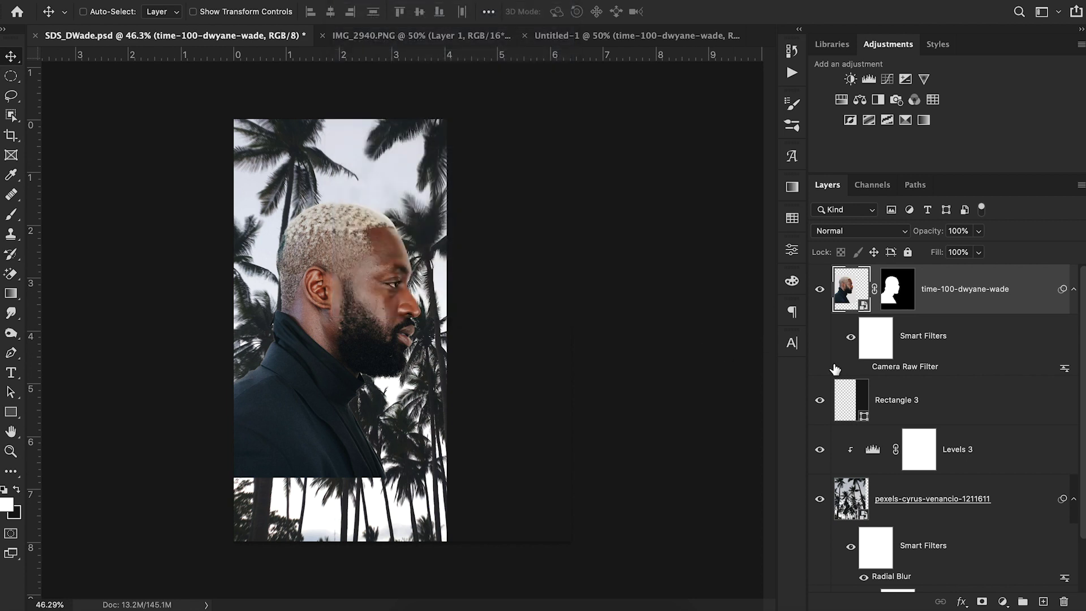
pyautogui.click(865, 369)
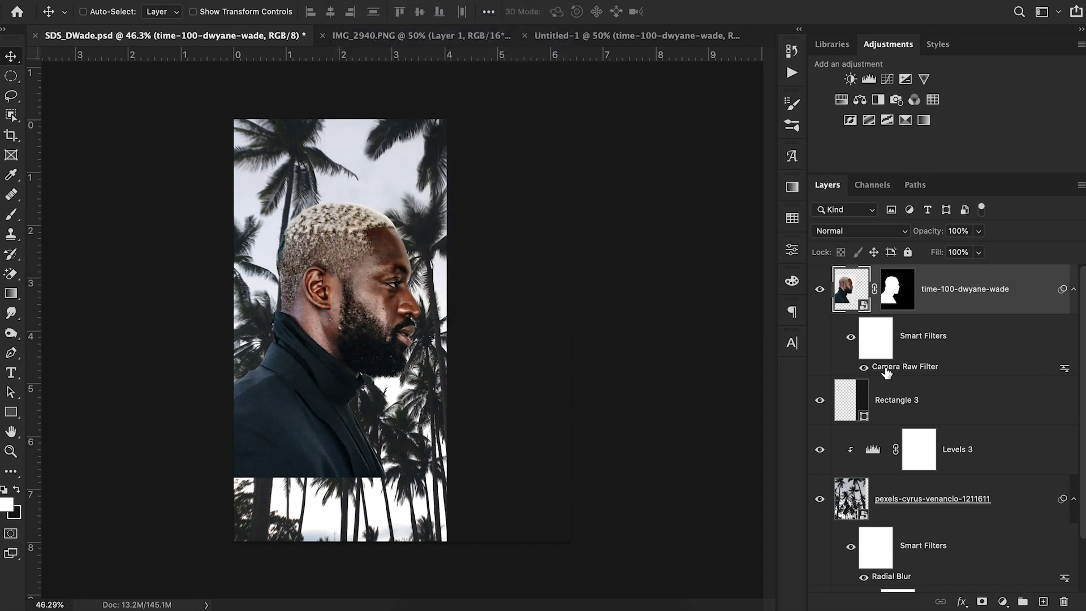
# Step: Open the portrait's Camera Raw Filter settings, preview Clarity at 0 and set it back to 68
pyautogui.doubleClick(886, 367)
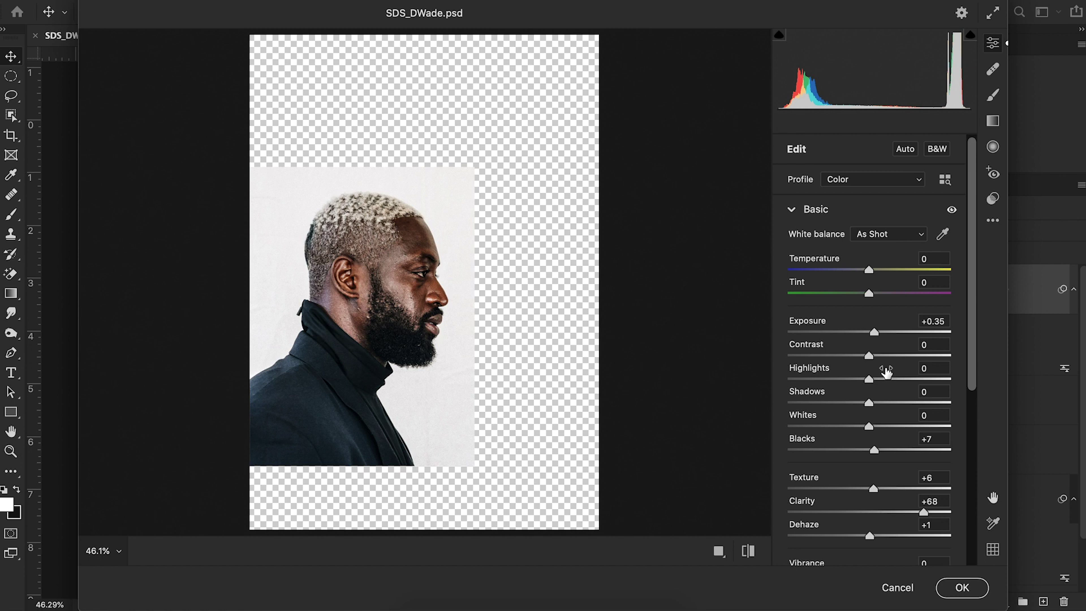
pyautogui.moveTo(975, 358); pyautogui.dragTo(975, 405)
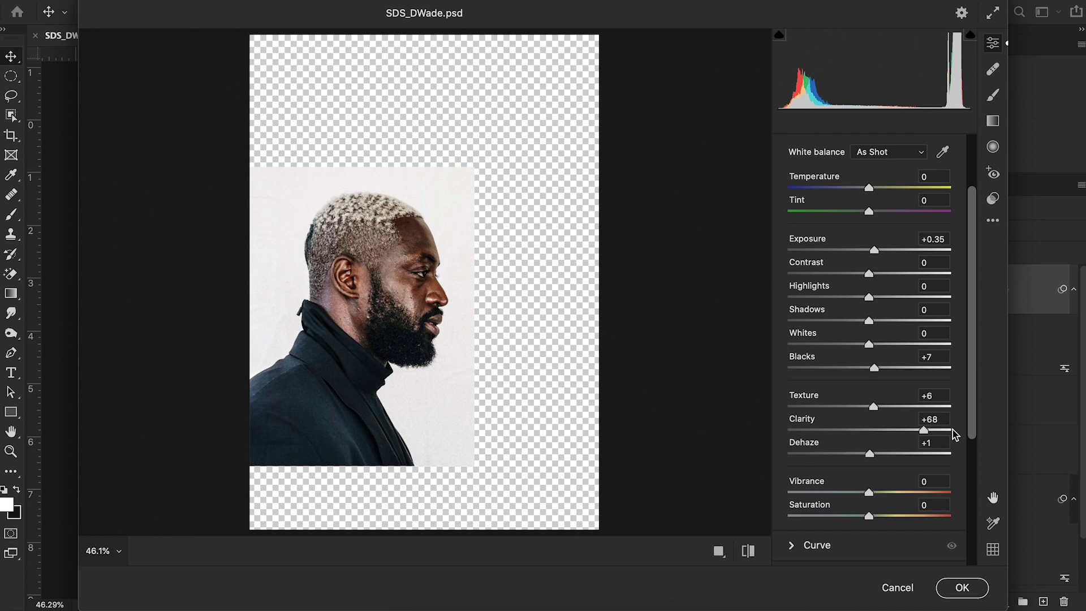
pyautogui.click(934, 420)
pyautogui.write('0')
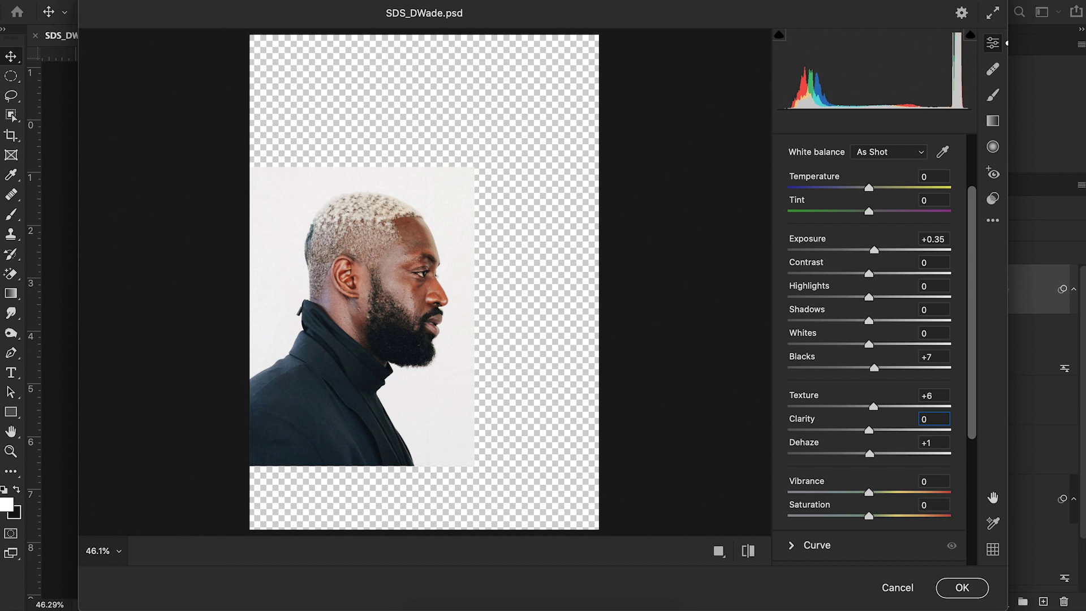
pyautogui.press('BackSpace')
pyautogui.write('68')
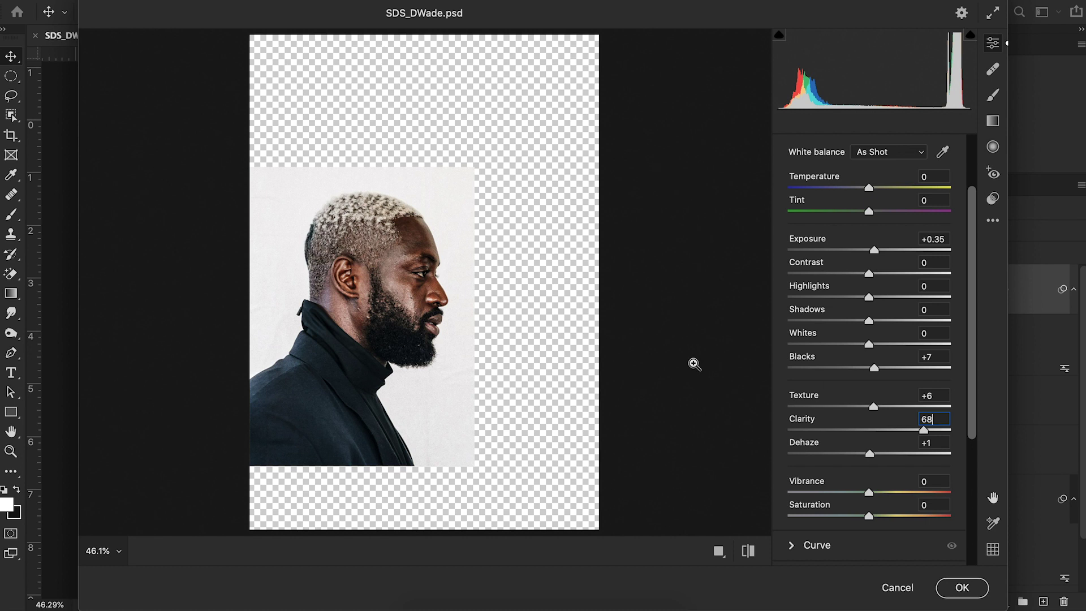
# Step: Preview the portrait's Texture at 0, restore it to 6, and set Dehaze to 0
pyautogui.click(932, 396)
pyautogui.write('0')
pyautogui.press('BackSpace')
pyautogui.write('6')
pyautogui.click(931, 443)
pyautogui.write('0')
pyautogui.press('Return')
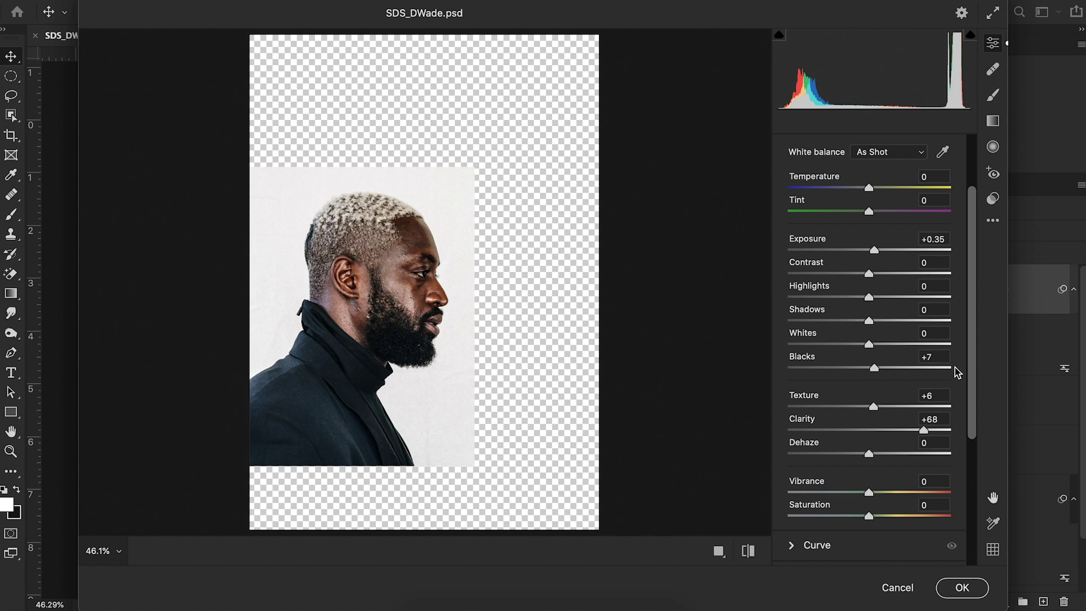
# Step: Try Blacks at 0, +100 and -33, set it back to 7, and apply the Camera Raw settings to the portrait
pyautogui.click(928, 357)
pyautogui.write('0')
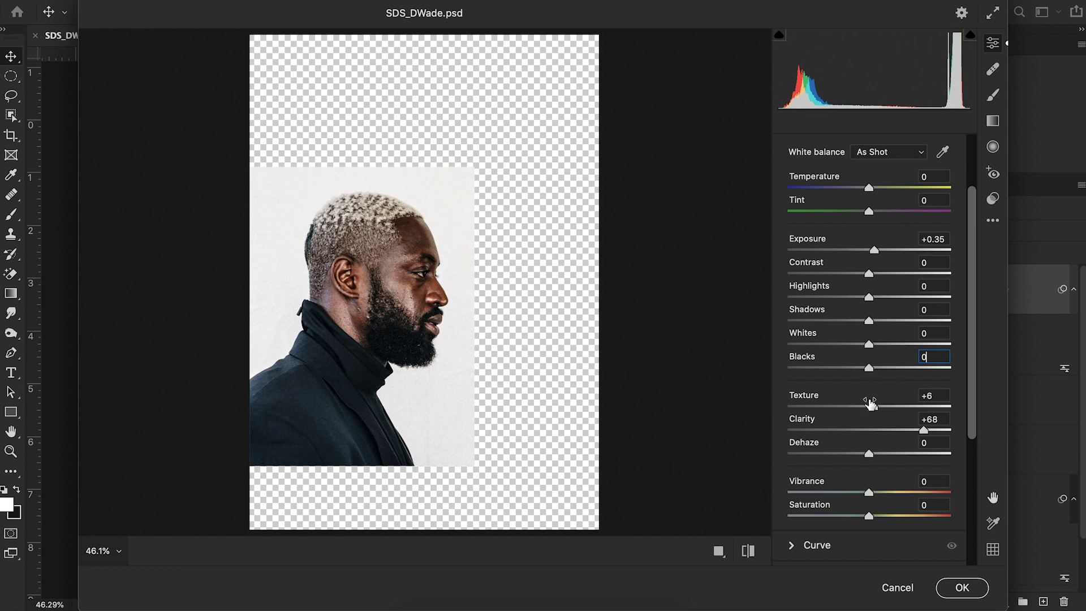
pyautogui.hotkey('shift', 'Tab')
pyautogui.click(917, 356)
pyautogui.write('7')
pyautogui.moveTo(875, 370); pyautogui.dragTo(960, 374)
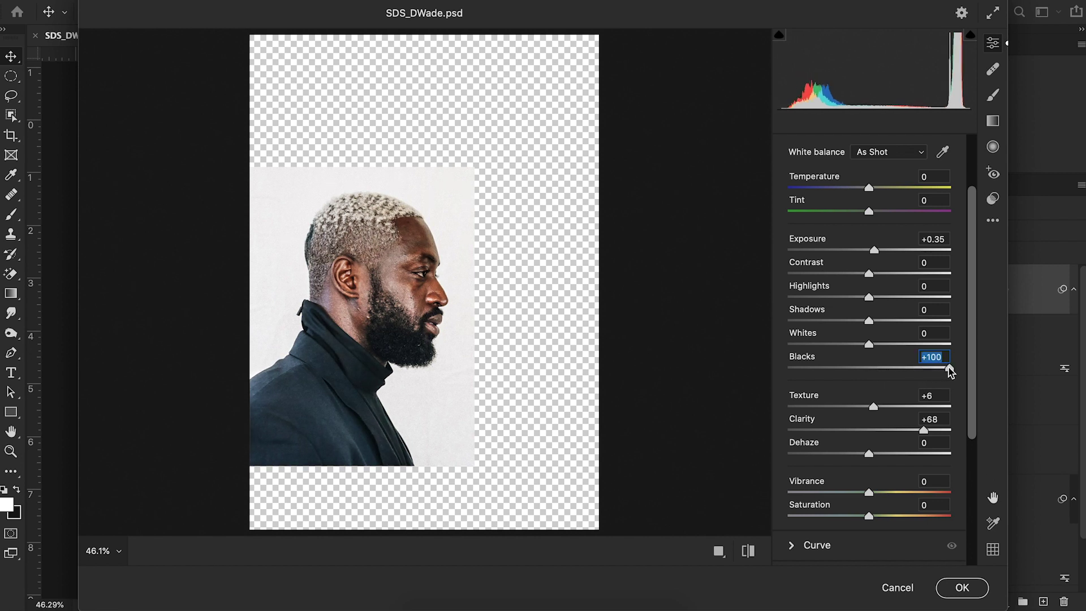
pyautogui.moveTo(953, 372); pyautogui.dragTo(847, 378)
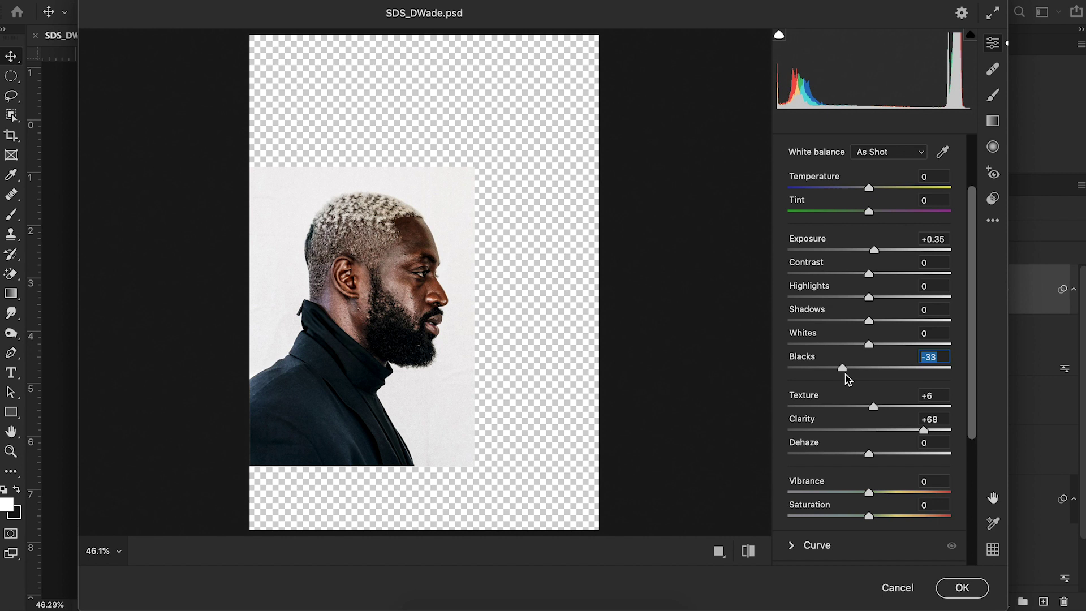
pyautogui.moveTo(844, 368); pyautogui.dragTo(900, 391)
pyautogui.write('7')
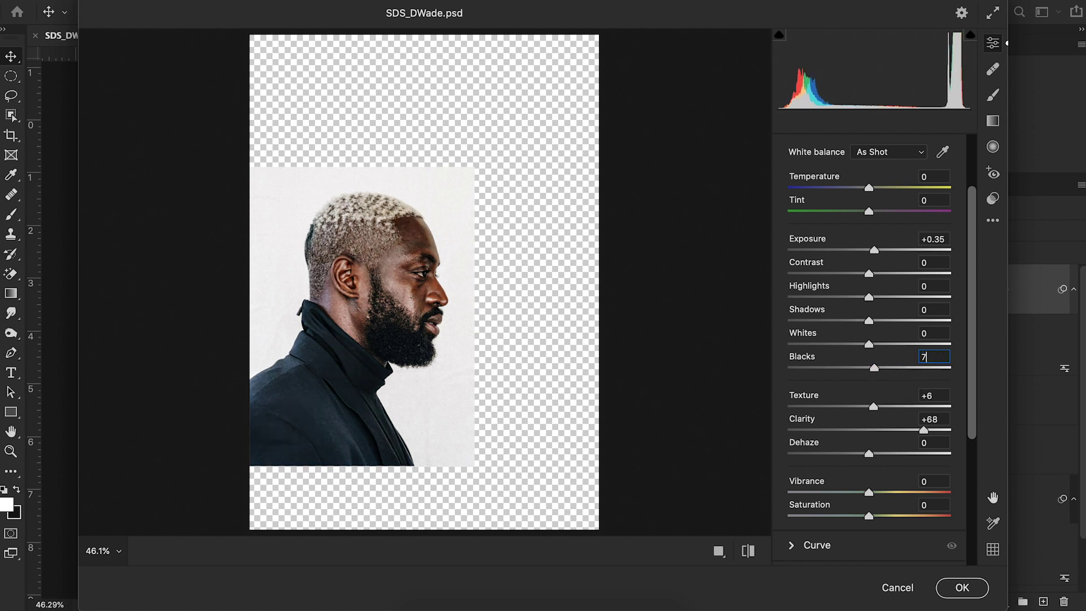
pyautogui.click(963, 588)
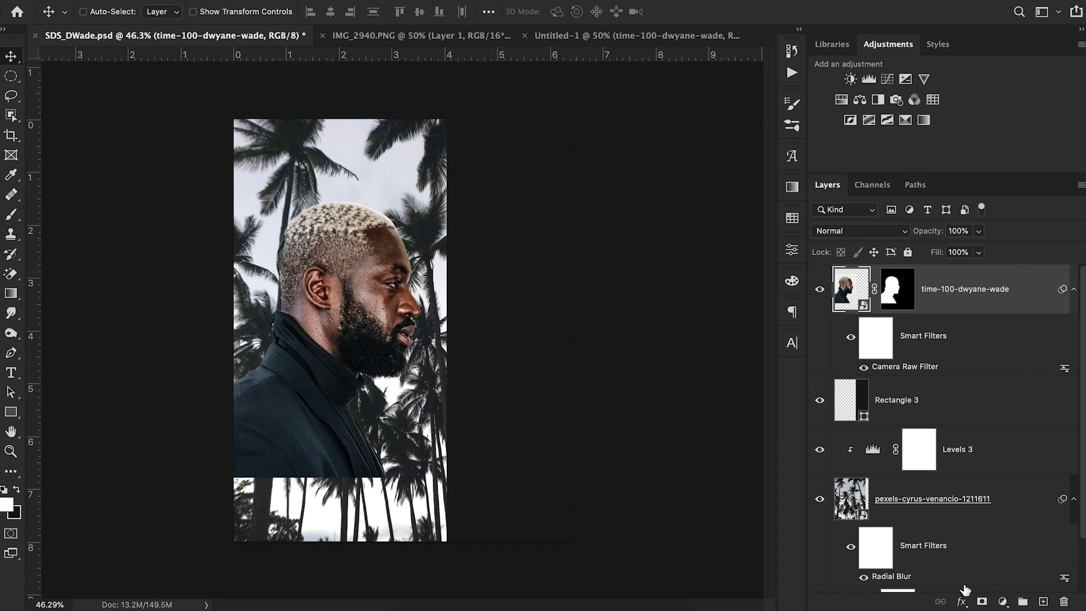
# Step: Compare with the reference poster, add a layer above the dark rectangle, and draw a white circle about 1579 px wide behind the portrait
pyautogui.click(438, 38)
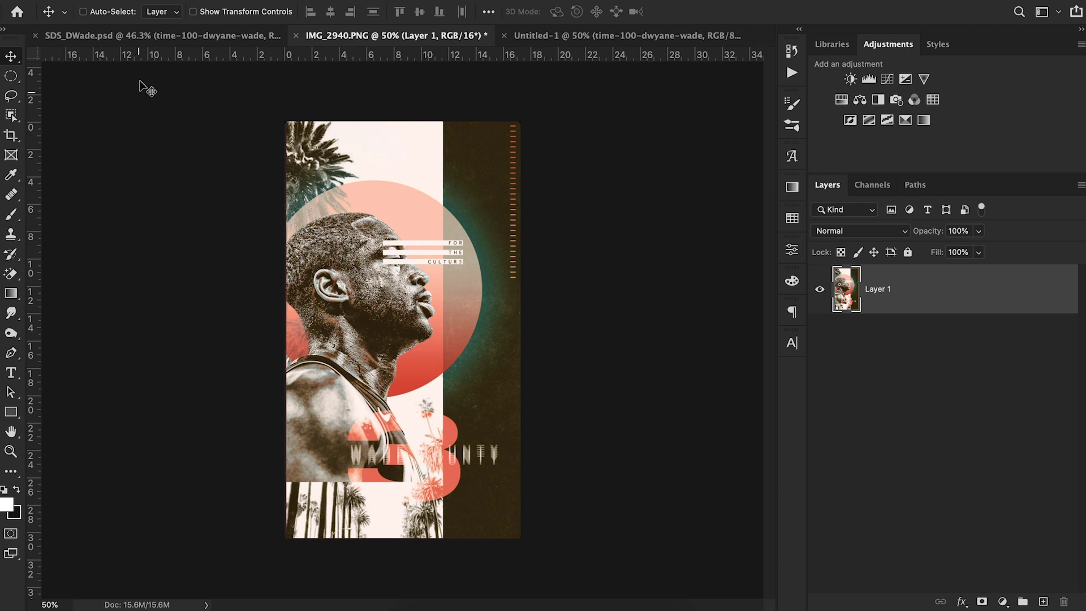
pyautogui.click(151, 41)
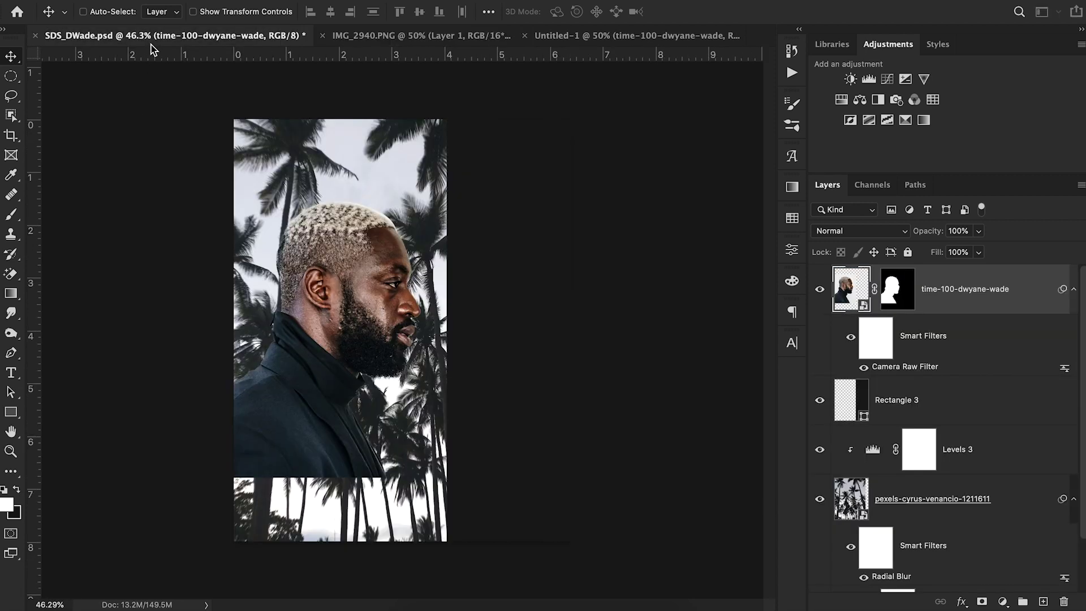
pyautogui.click(916, 412)
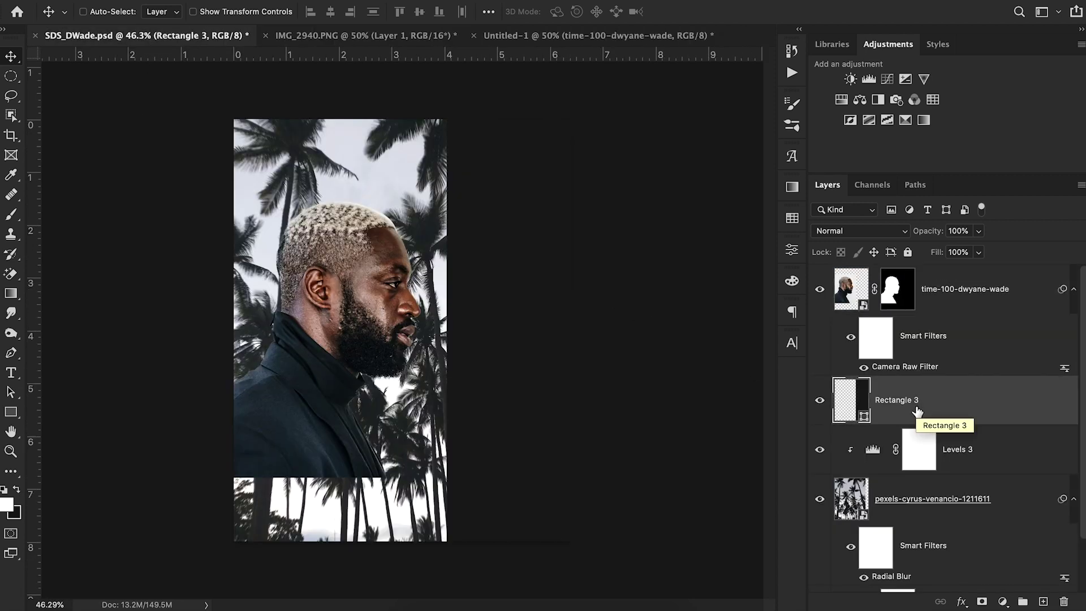
pyautogui.click(11, 411)
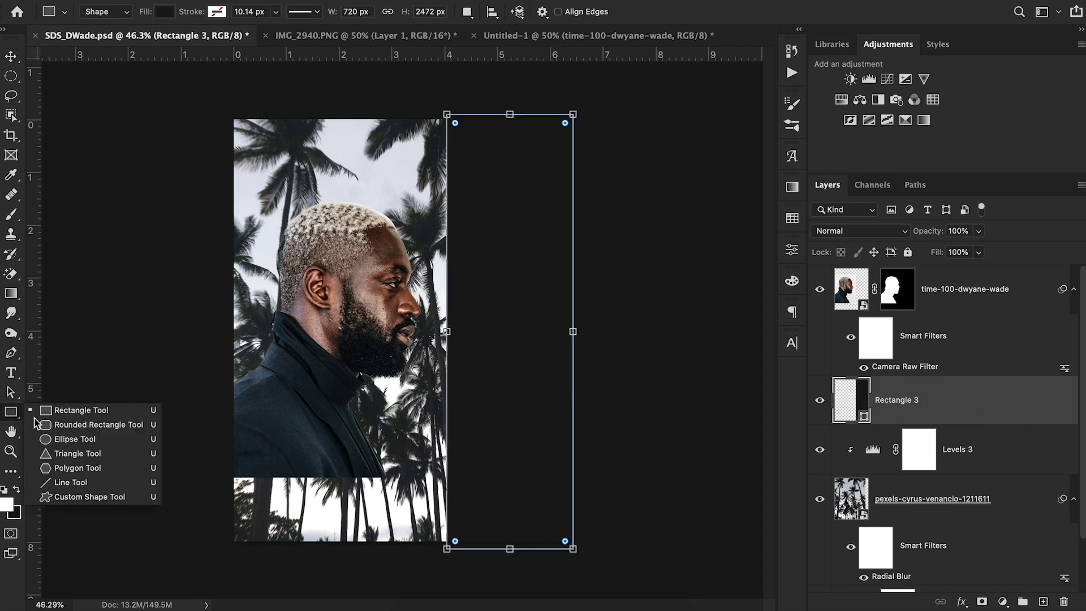
pyautogui.click(58, 439)
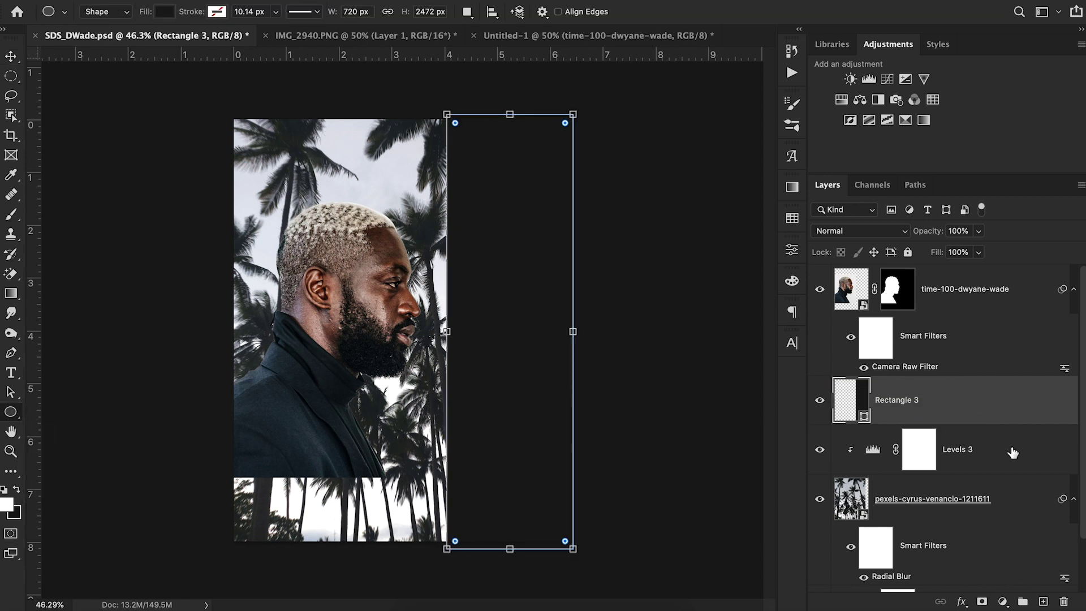
pyautogui.click(1043, 602)
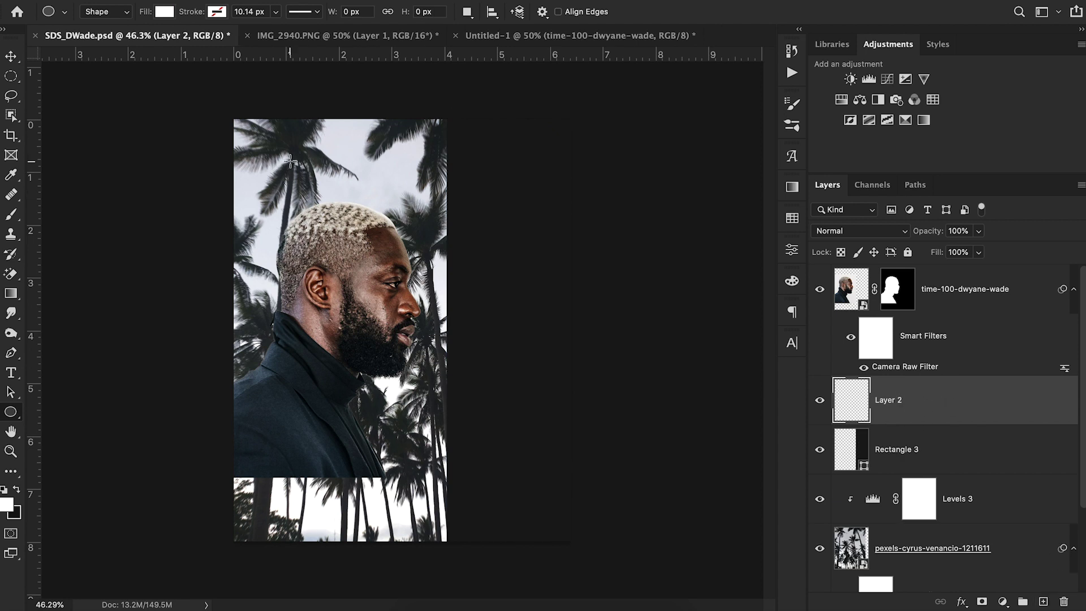
pyautogui.moveTo(264, 170); pyautogui.dragTo(544, 449)
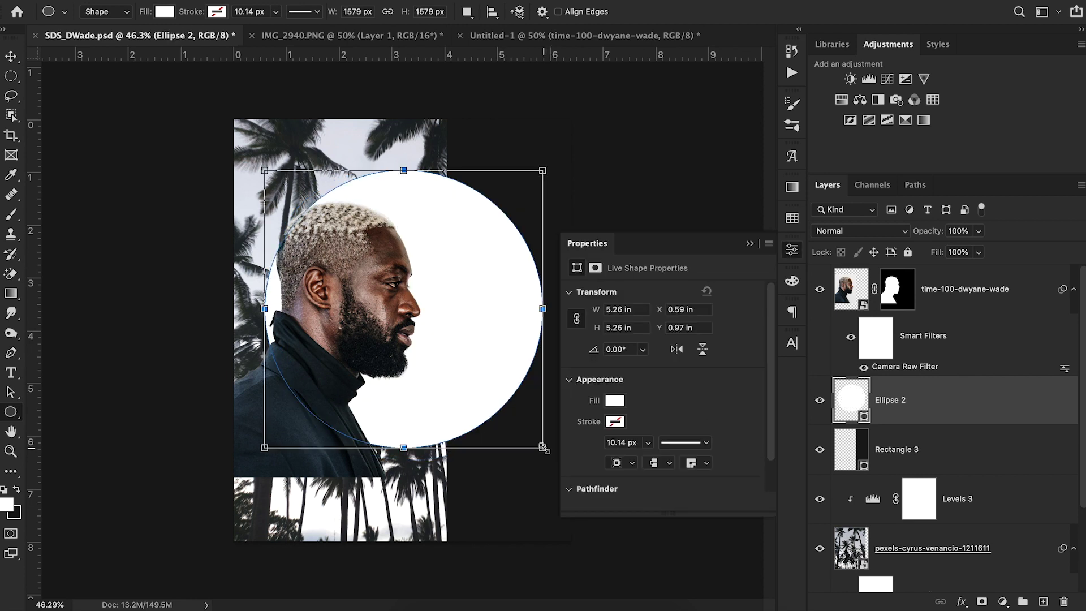
# Step: Compare with the reference poster and move the circle behind the portrait's head to about X -0.2 in, Y 0.54 in
pyautogui.click(10, 57)
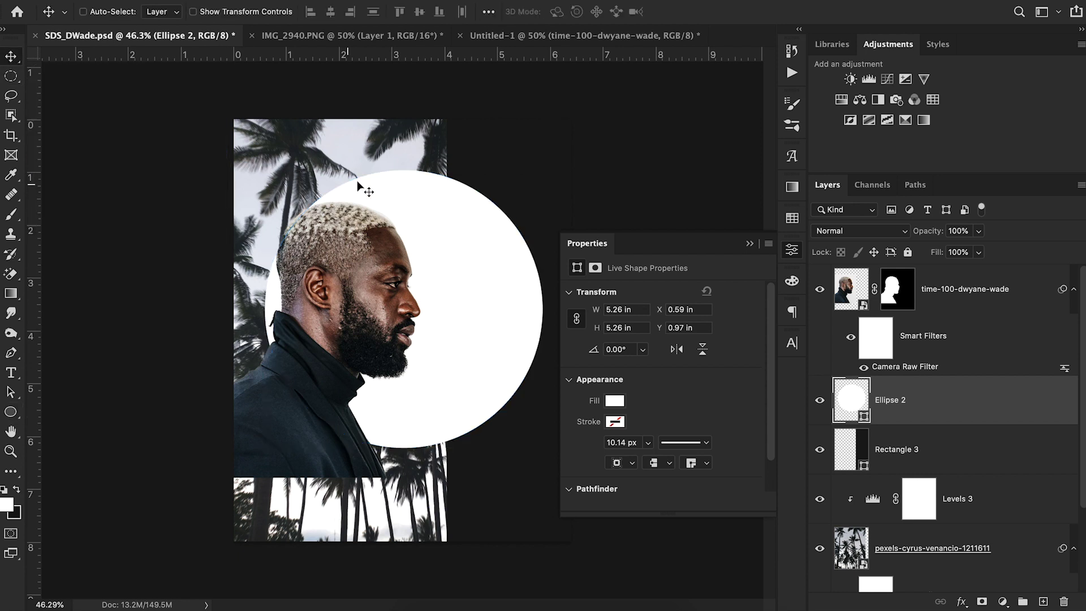
pyautogui.moveTo(403, 228); pyautogui.dragTo(379, 222)
pyautogui.click(358, 36)
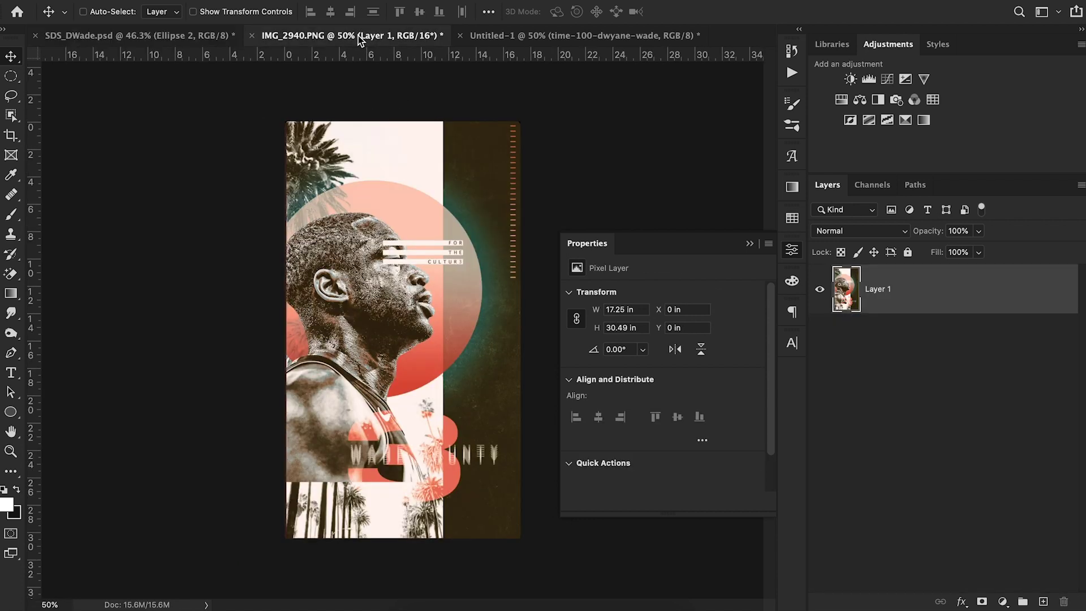
pyautogui.click(172, 40)
pyautogui.moveTo(467, 247)
pyautogui.mouseDown()
pyautogui.moveTo(448, 237)
pyautogui.moveTo(460, 248)
pyautogui.mouseUp()
# Step: Scale the circle down proportionally to about 96.78%, keeping its lower-left corner in place, and apply the transform
pyautogui.hotkey('ctrl', 't')
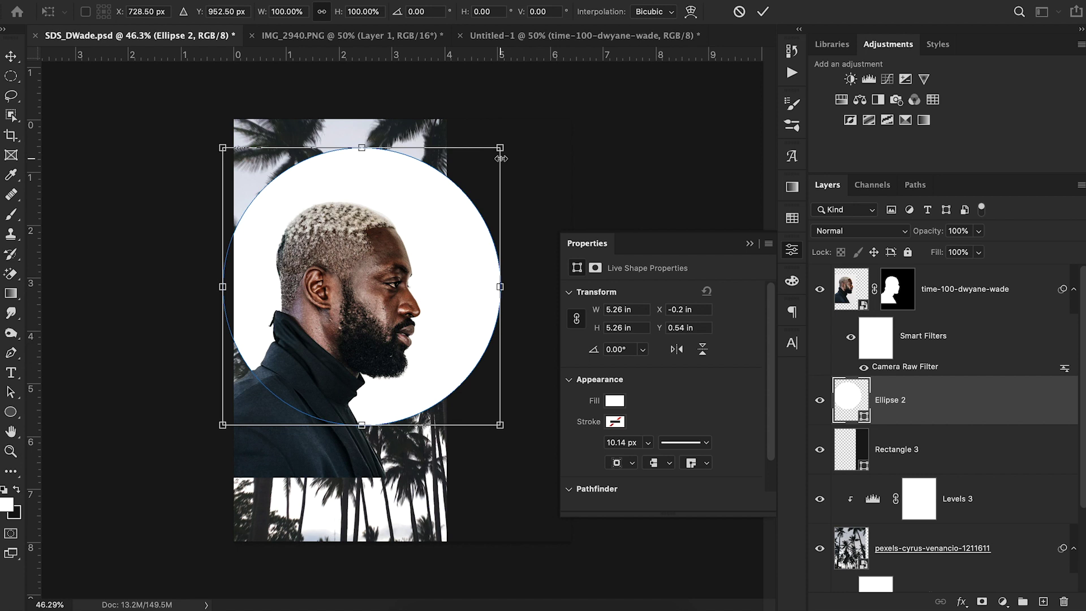
pyautogui.moveTo(500, 148); pyautogui.dragTo(492, 156)
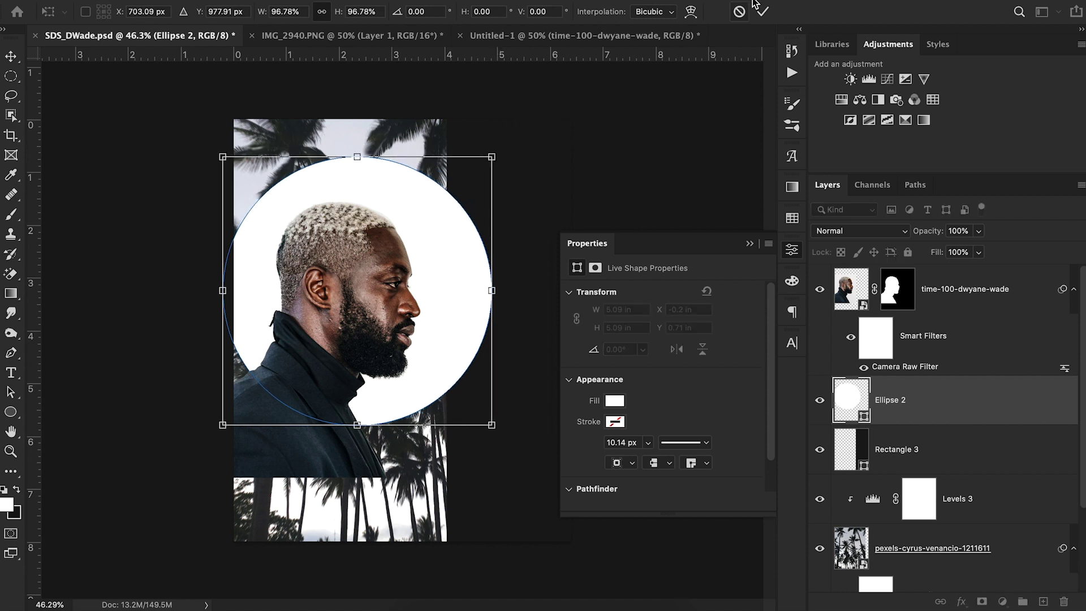
pyautogui.click(761, 11)
pyautogui.click(750, 244)
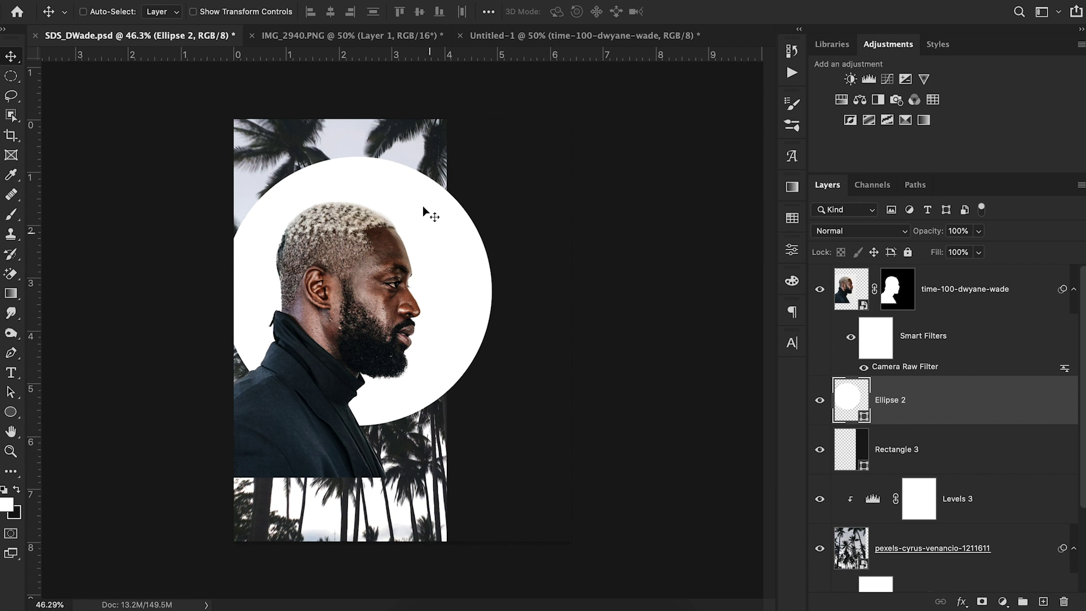
# Step: Sample the coral df806d from the reference poster as the foreground color and try a brighter shade, eb7b64, for its hex code
pyautogui.click(338, 36)
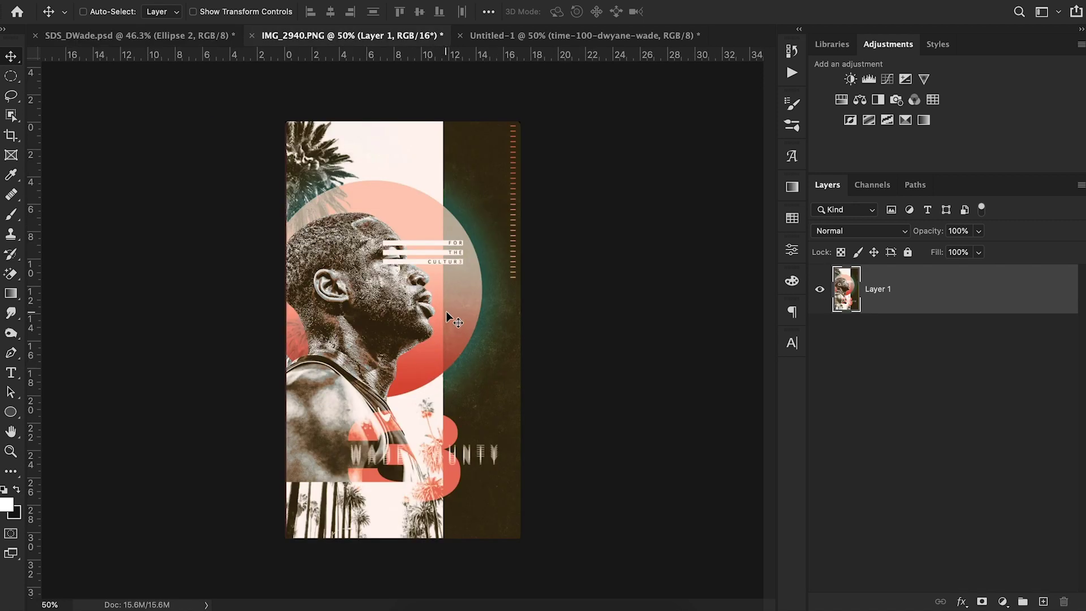
pyautogui.press('i')
pyautogui.click(431, 342)
pyautogui.press('v')
pyautogui.click(7, 504)
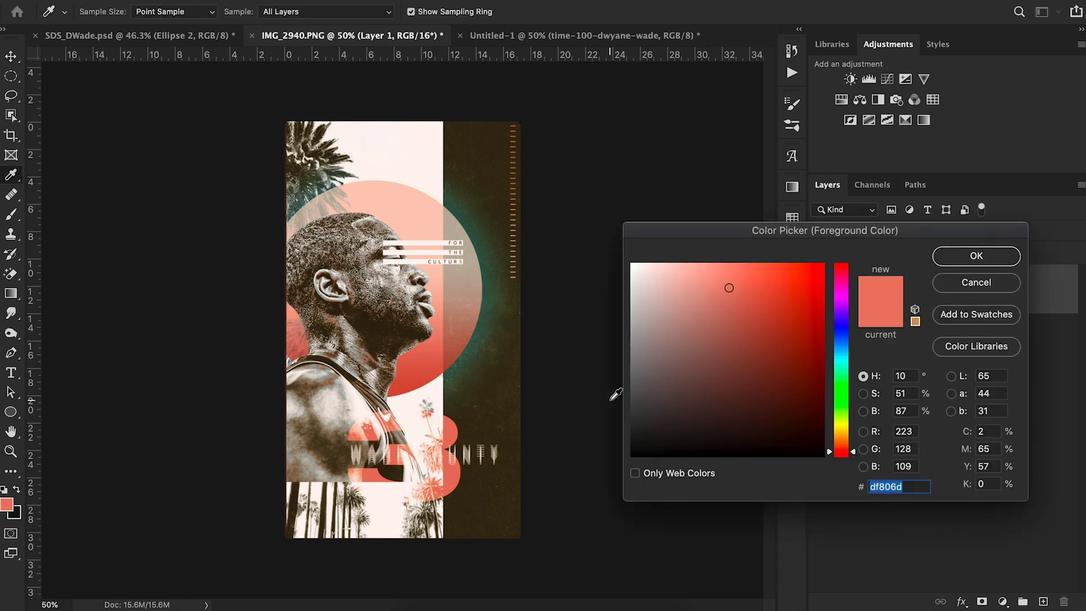
pyautogui.moveTo(738, 283); pyautogui.dragTo(743, 278)
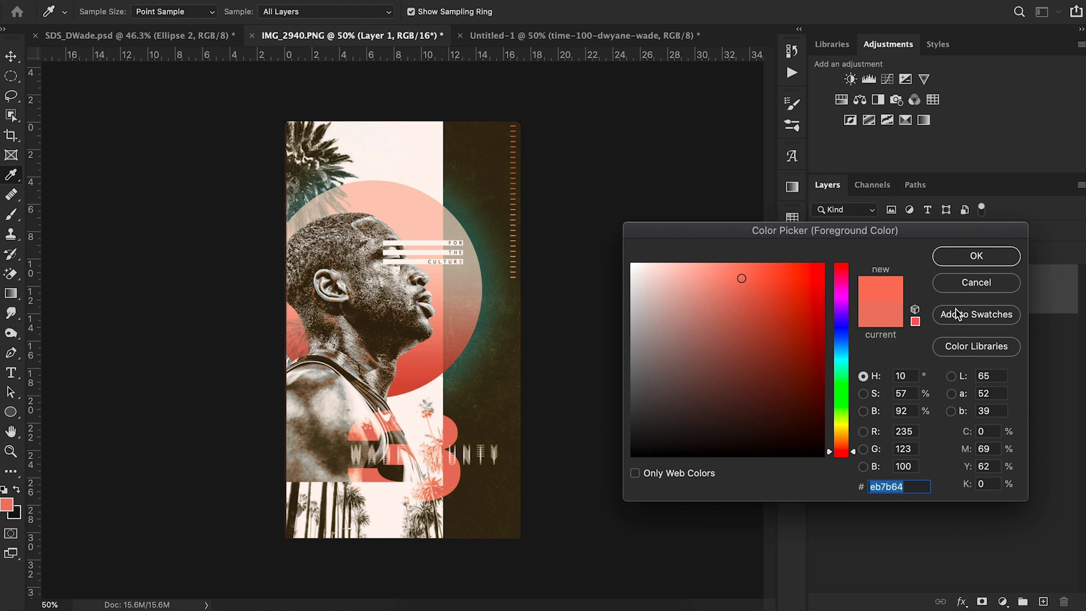
pyautogui.click(970, 287)
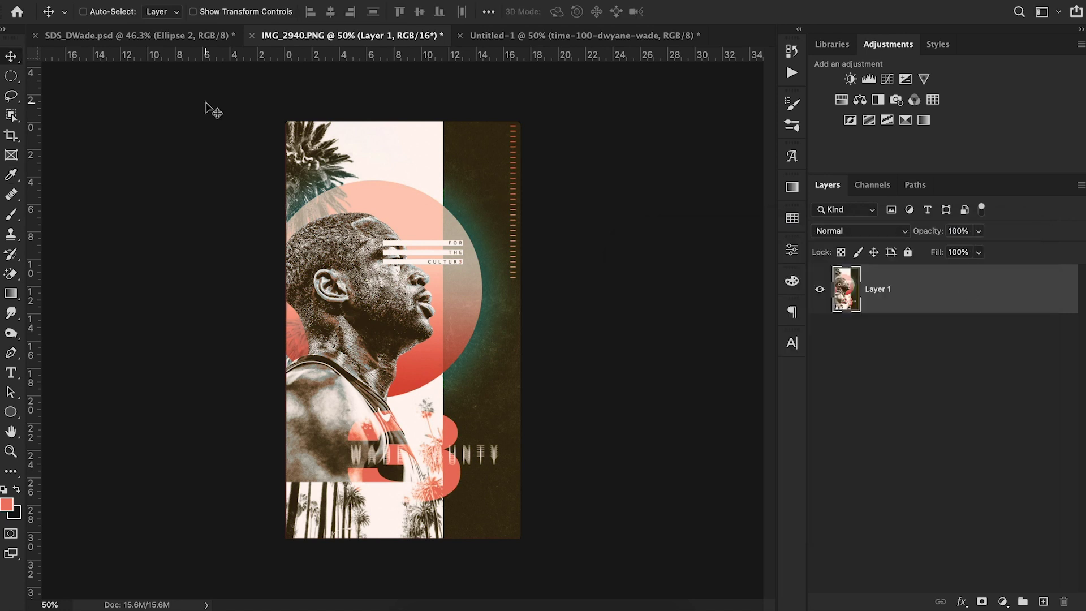
# Step: Set the fill color of the circle behind the portrait in SDS_DWade.psd to eb7b64
pyautogui.click(161, 39)
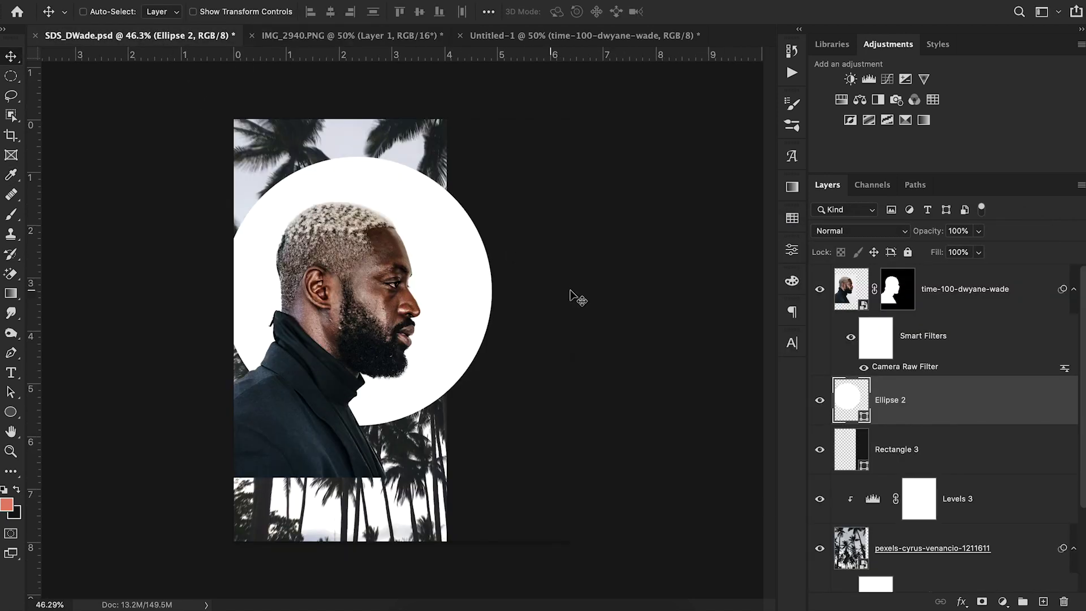
pyautogui.doubleClick(862, 418)
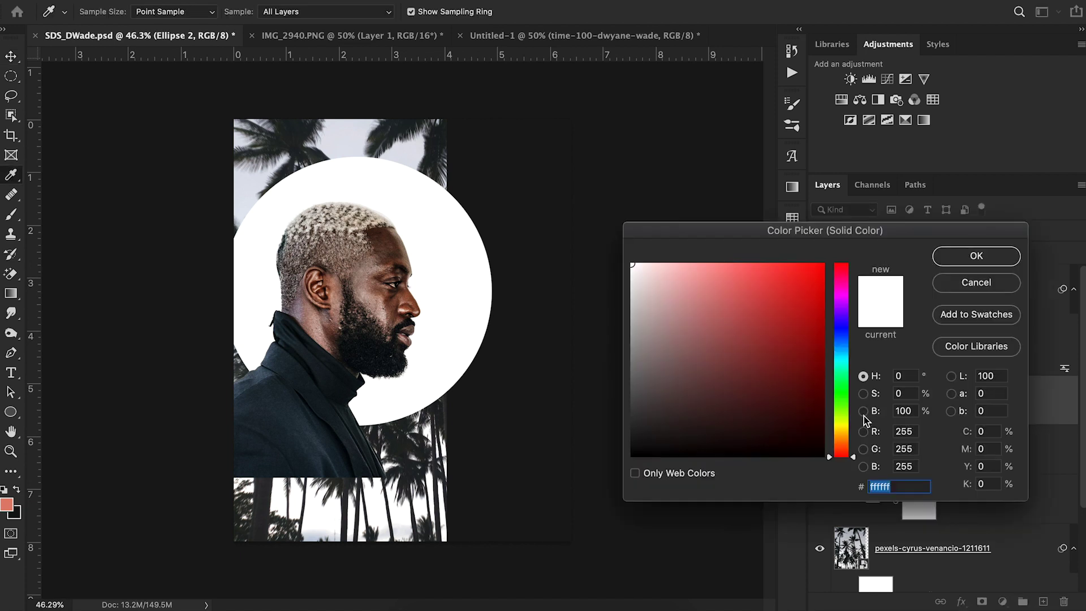
pyautogui.write('eb7b64')
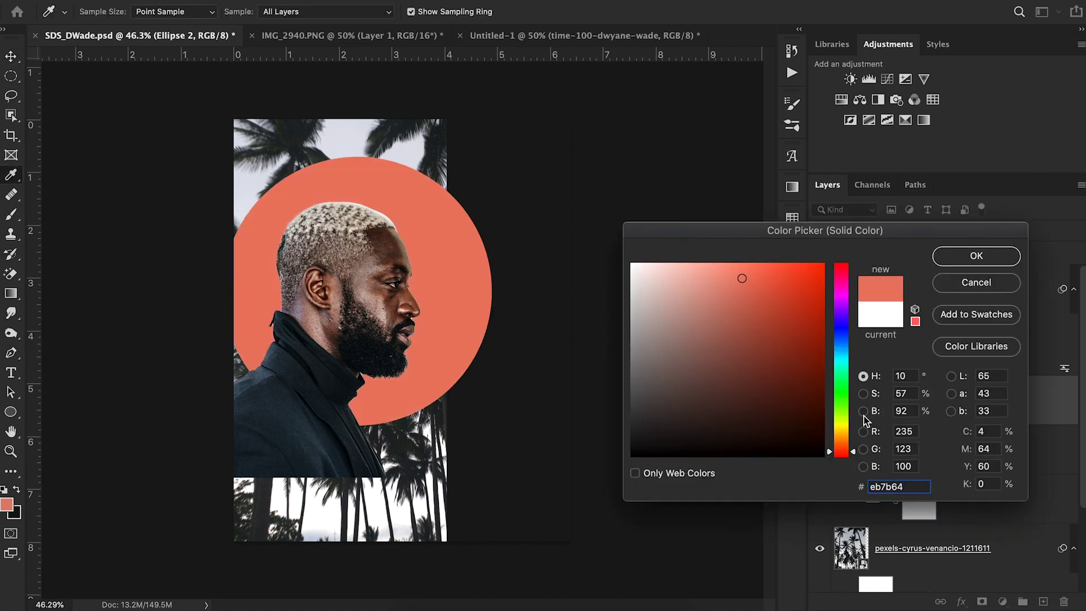
pyautogui.click(955, 264)
# Step: Compare with the reference poster and try the circle's layer fill at 85% and 77%
pyautogui.click(365, 36)
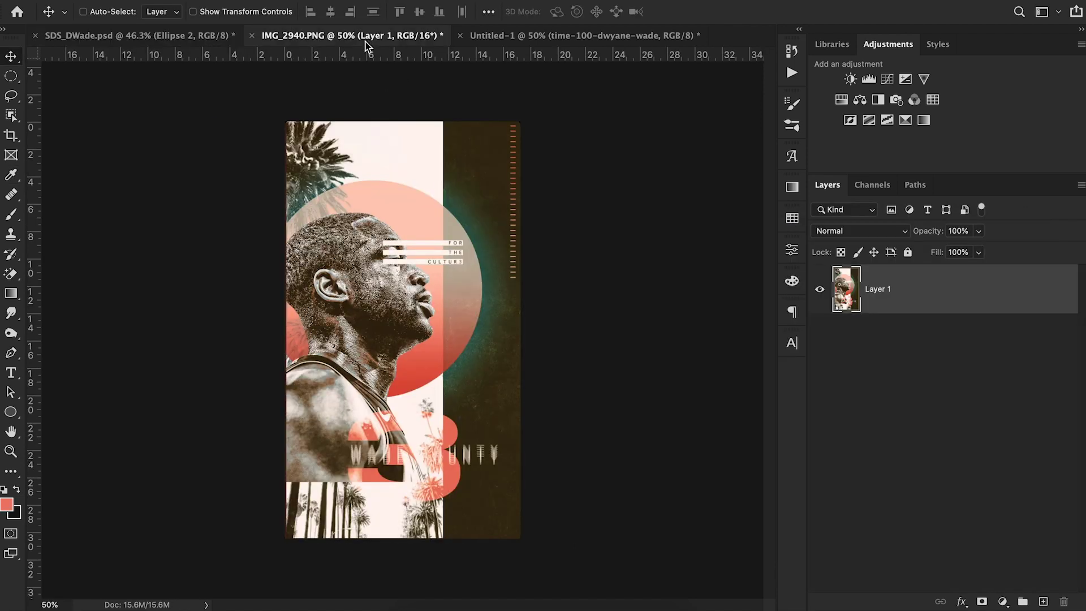
pyautogui.click(163, 36)
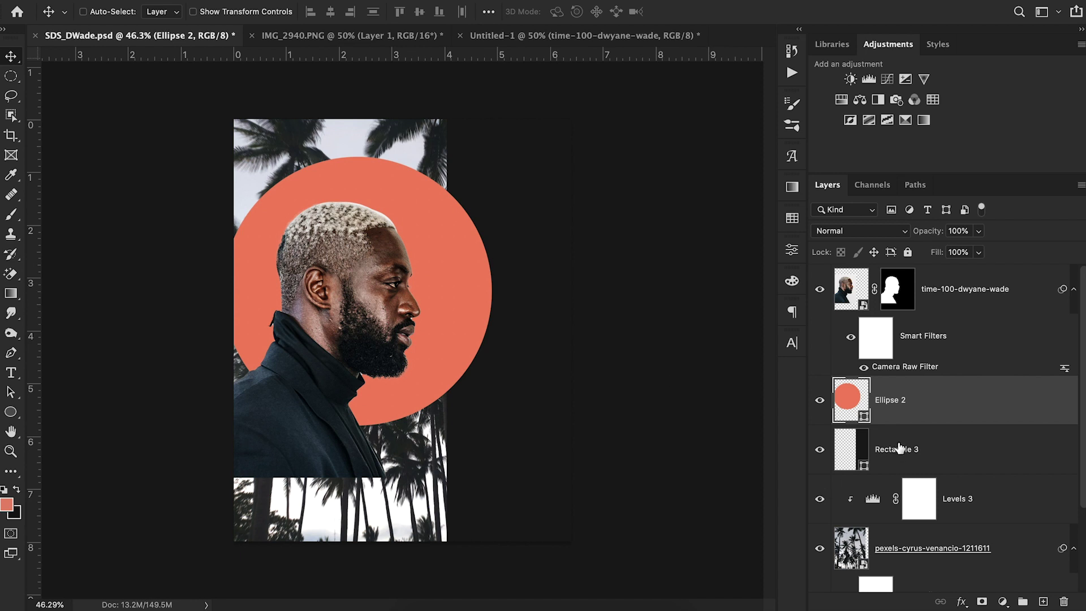
pyautogui.click(979, 253)
pyautogui.moveTo(978, 271); pyautogui.dragTo(973, 273)
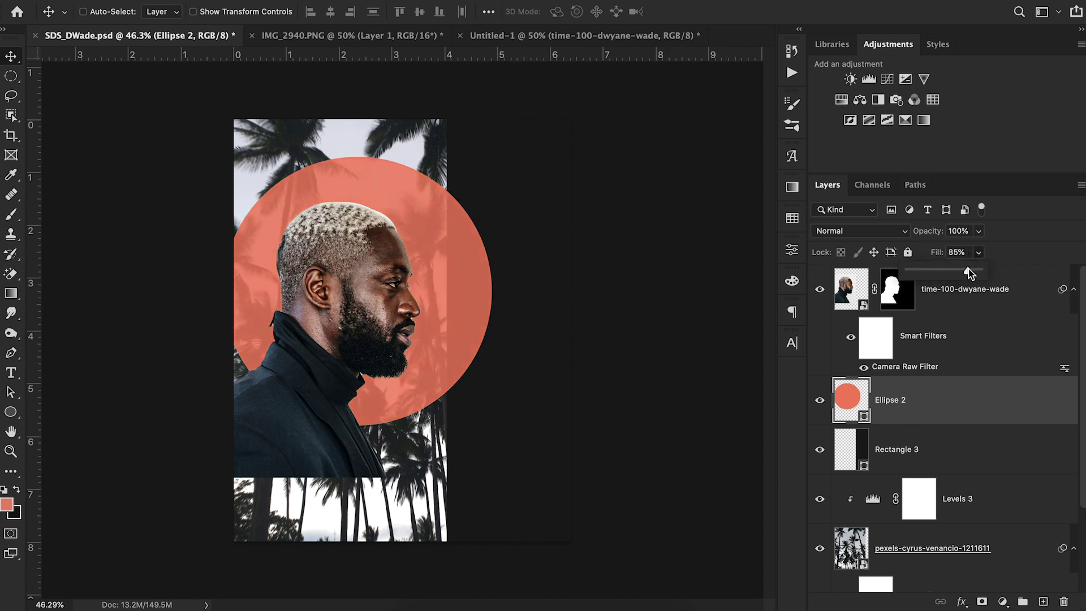
pyautogui.click(374, 37)
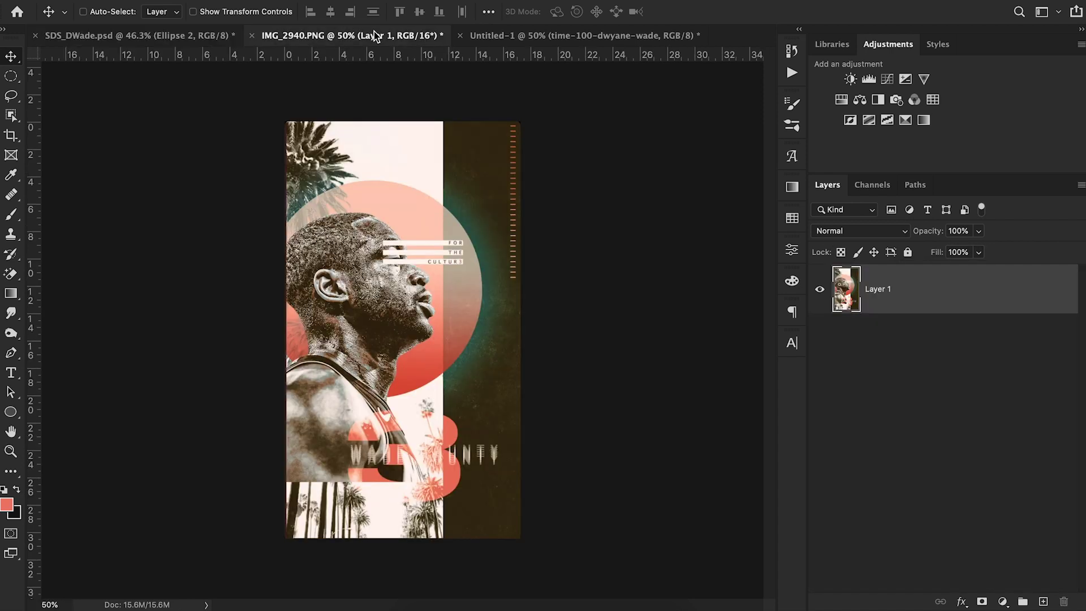
pyautogui.click(181, 36)
pyautogui.click(978, 252)
pyautogui.moveTo(981, 270); pyautogui.dragTo(975, 270)
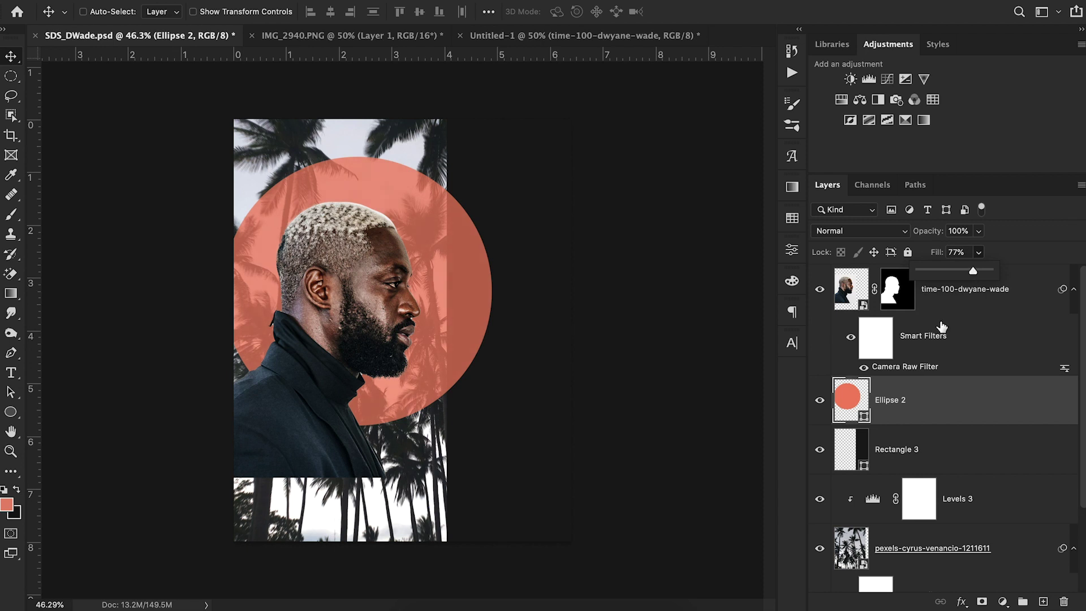
# Step: Recolor the circle to the pinkish d86c80 and set its layer fill to 85%
pyautogui.doubleClick(862, 418)
pyautogui.moveTo(741, 278); pyautogui.dragTo(728, 293)
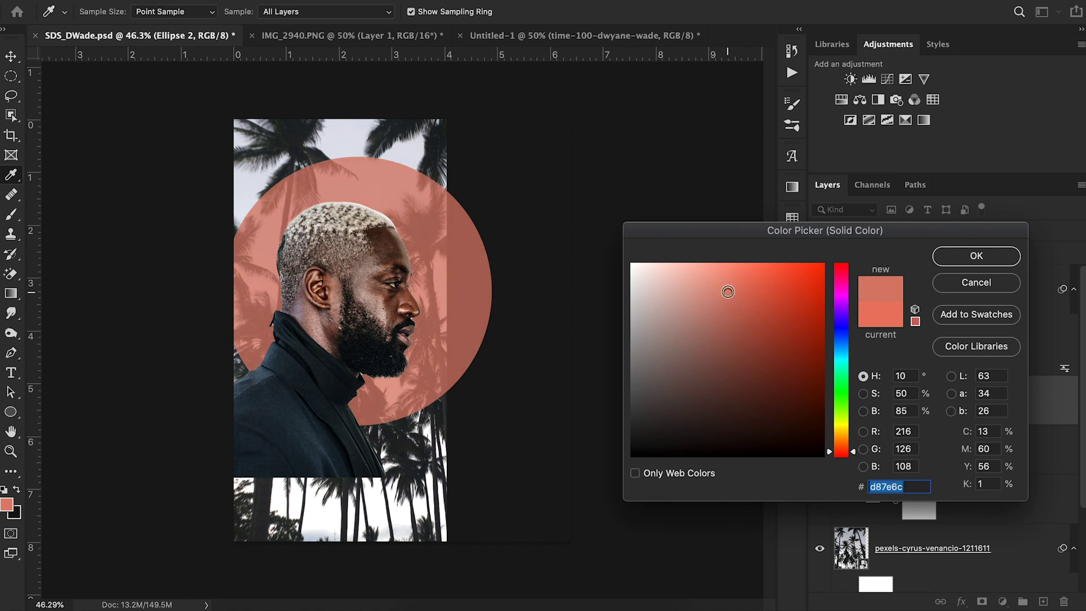
pyautogui.moveTo(847, 283); pyautogui.dragTo(845, 269)
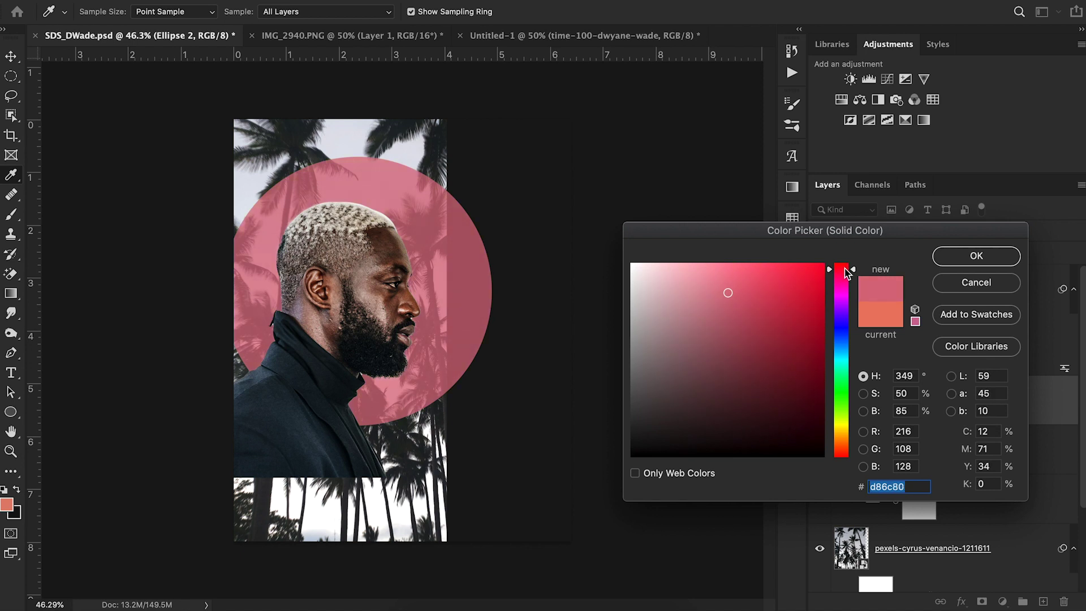
pyautogui.click(996, 252)
pyautogui.click(978, 252)
pyautogui.moveTo(983, 273); pyautogui.dragTo(985, 274)
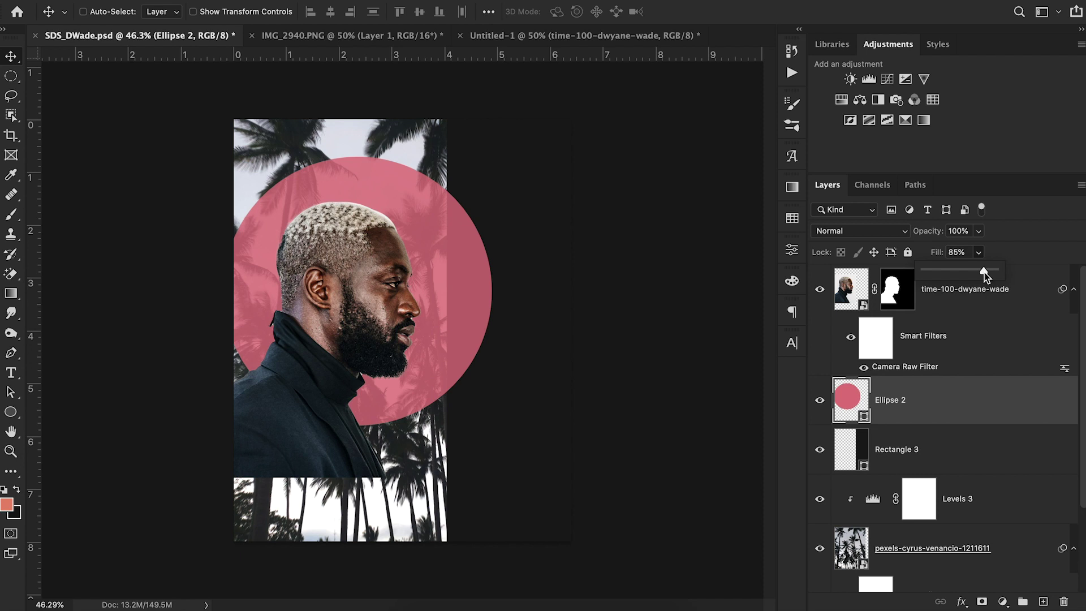
pyautogui.click(672, 290)
# Step: Check the reference poster and add a coral text layer containing a row of vertical bars near the dark panel's lower part
pyautogui.click(373, 35)
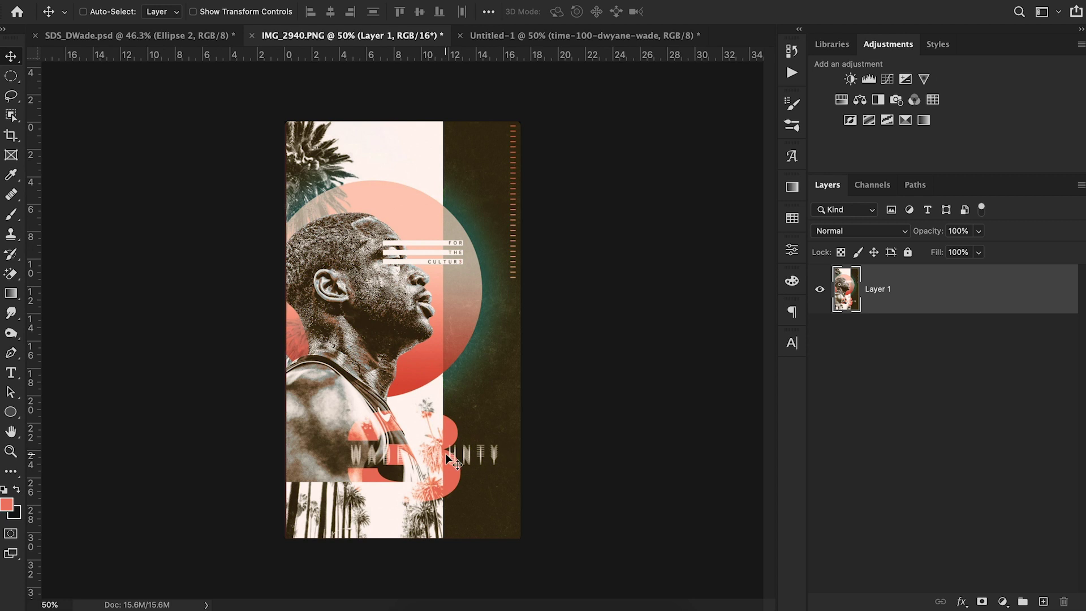
pyautogui.click(138, 35)
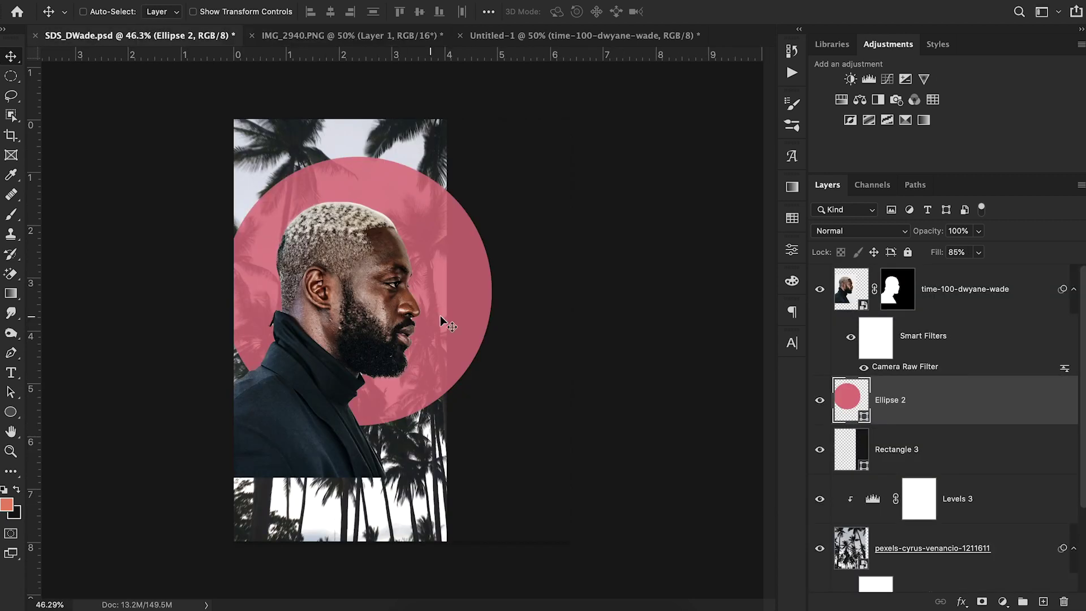
pyautogui.press('t')
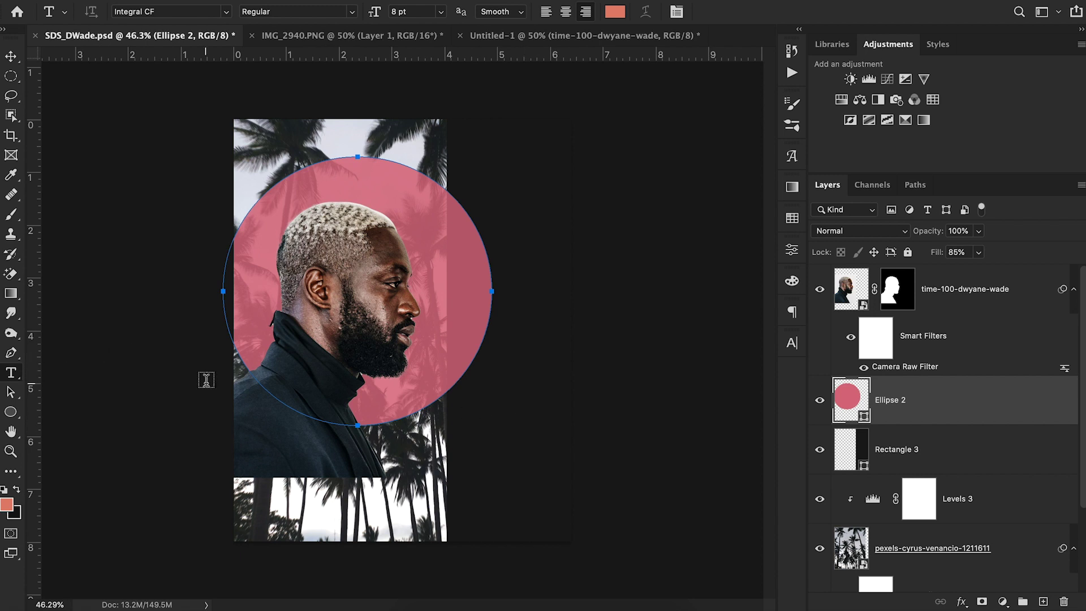
pyautogui.click(487, 469)
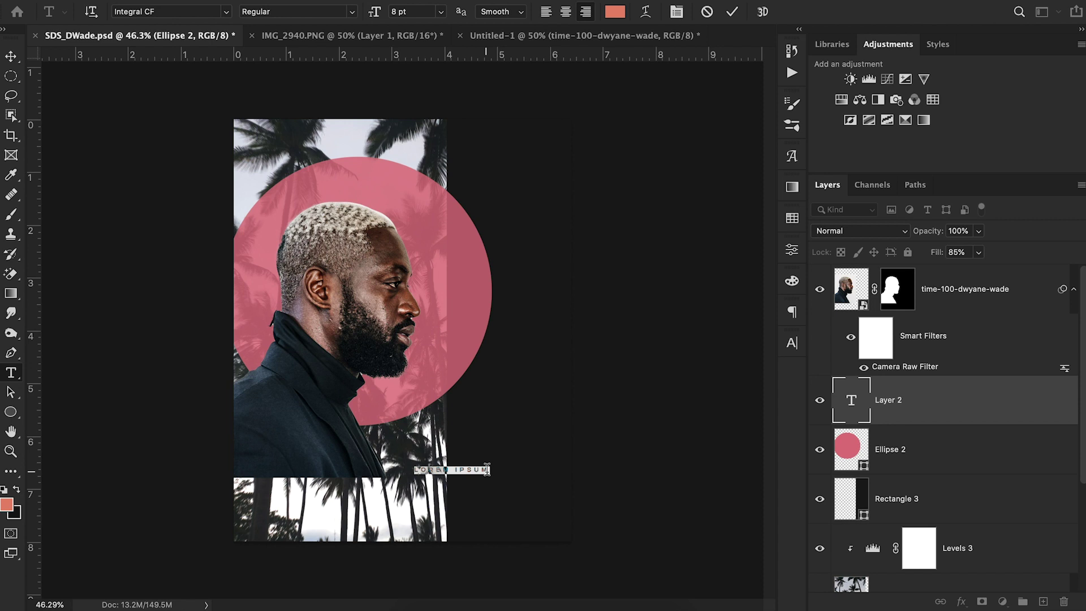
pyautogui.press('BackSpace')
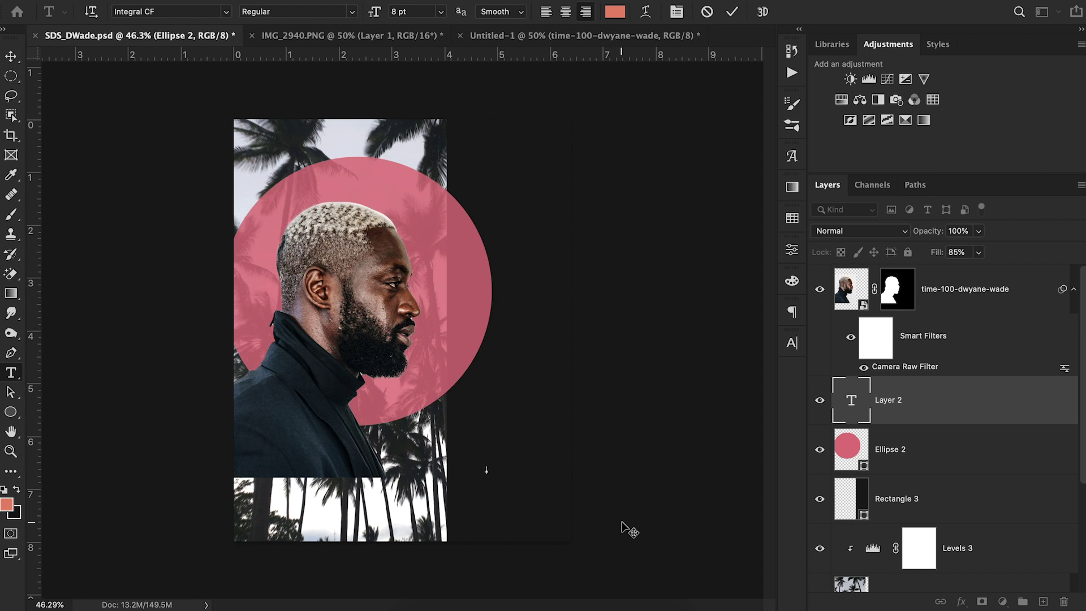
pyautogui.write('|||||||||||||||||||||||||')
# Step: Rotate the row of bars 90° clockwise and place it in the upper part of the dark panel near its outer edge
pyautogui.click(18, 59)
pyautogui.moveTo(502, 477)
pyautogui.mouseDown()
pyautogui.moveTo(635, 439)
pyautogui.moveTo(598, 420)
pyautogui.moveTo(565, 426)
pyautogui.moveTo(578, 429)
pyautogui.mouseUp()
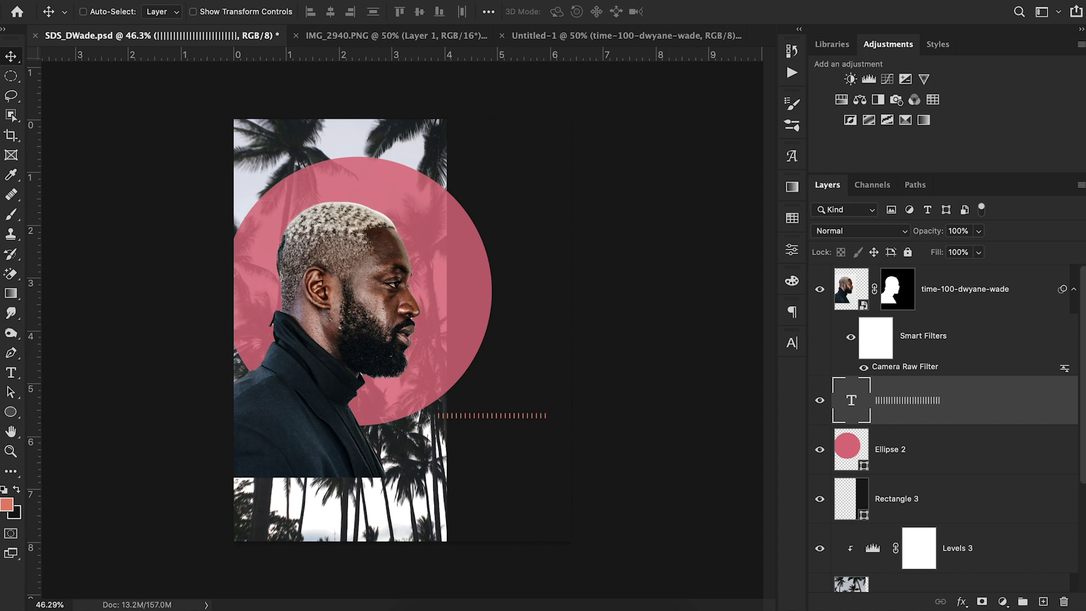
pyautogui.click(145, 0)
pyautogui.moveTo(208, 331)
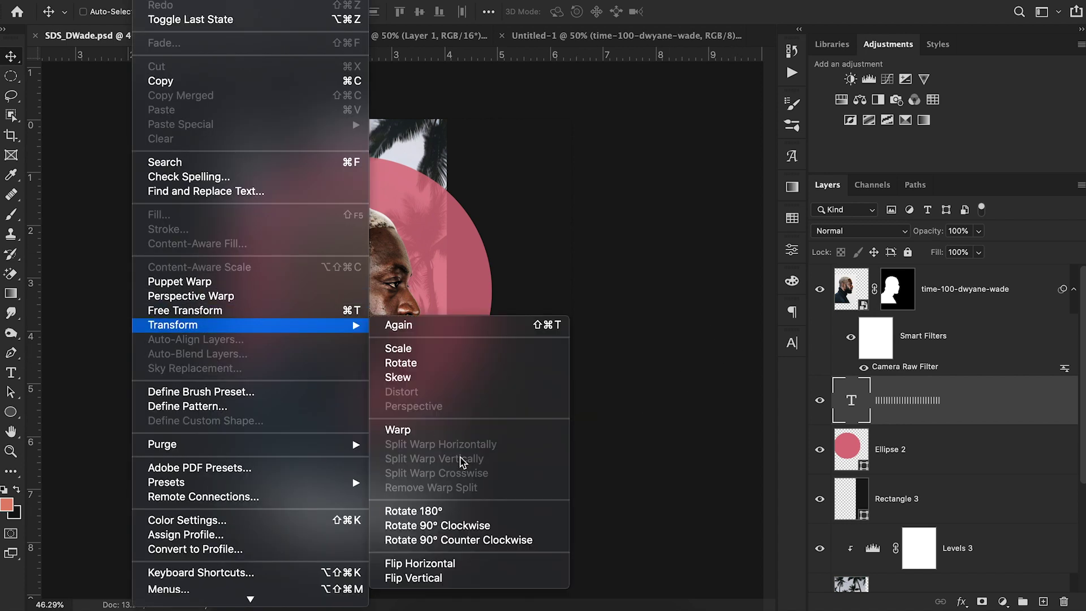
pyautogui.click(468, 526)
pyautogui.moveTo(540, 431); pyautogui.dragTo(601, 198)
# Step: Set the bar text's font size to 9 pt and move it slightly down from the poster's upper edge
pyautogui.click(792, 343)
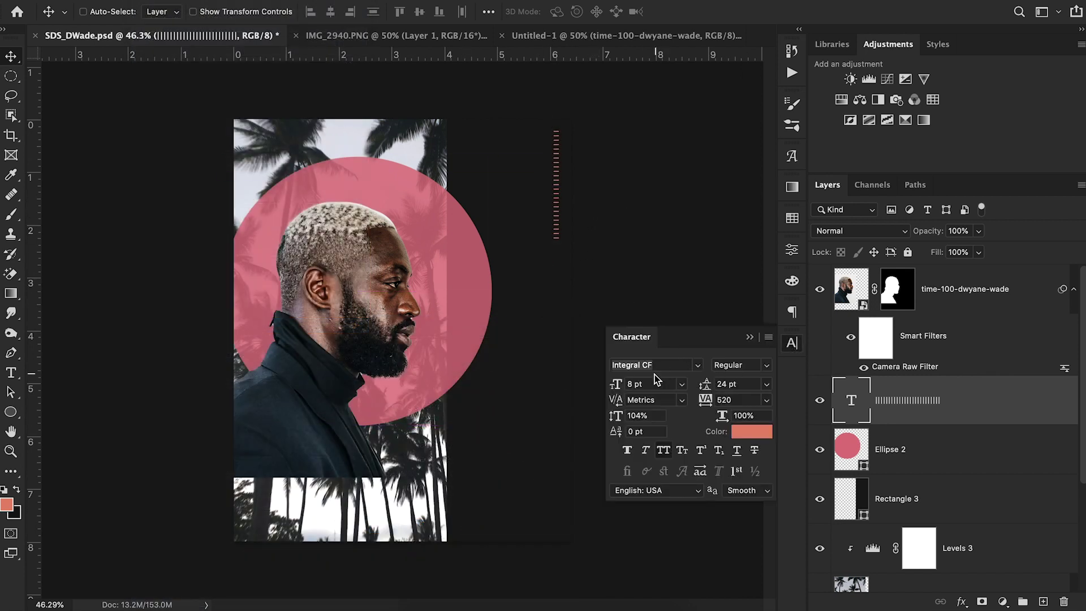
pyautogui.click(636, 385)
pyautogui.write('9')
pyautogui.press('Return')
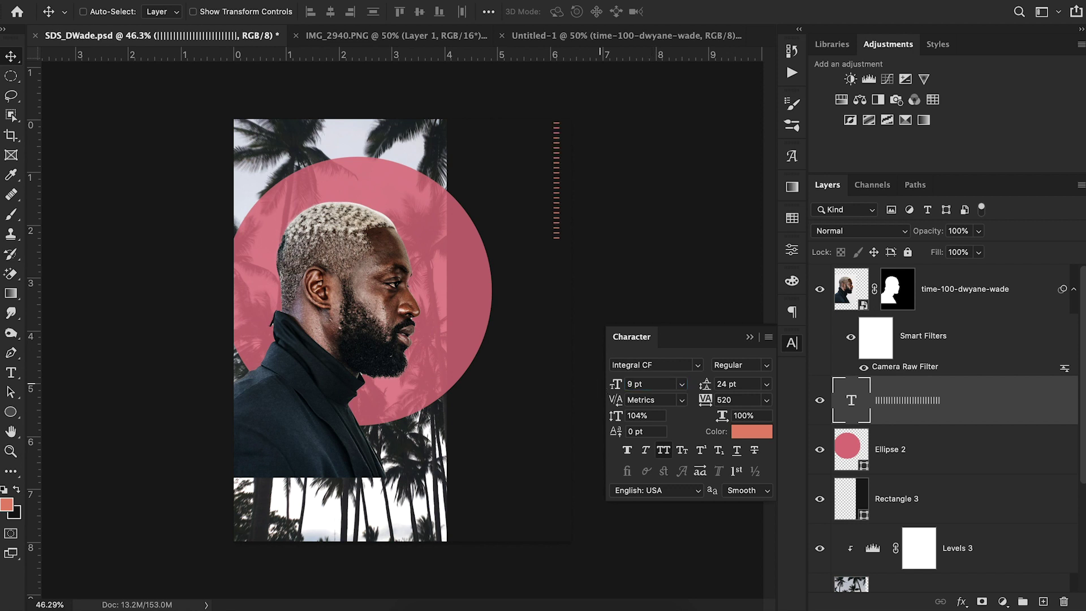
pyautogui.moveTo(562, 204); pyautogui.dragTo(560, 212)
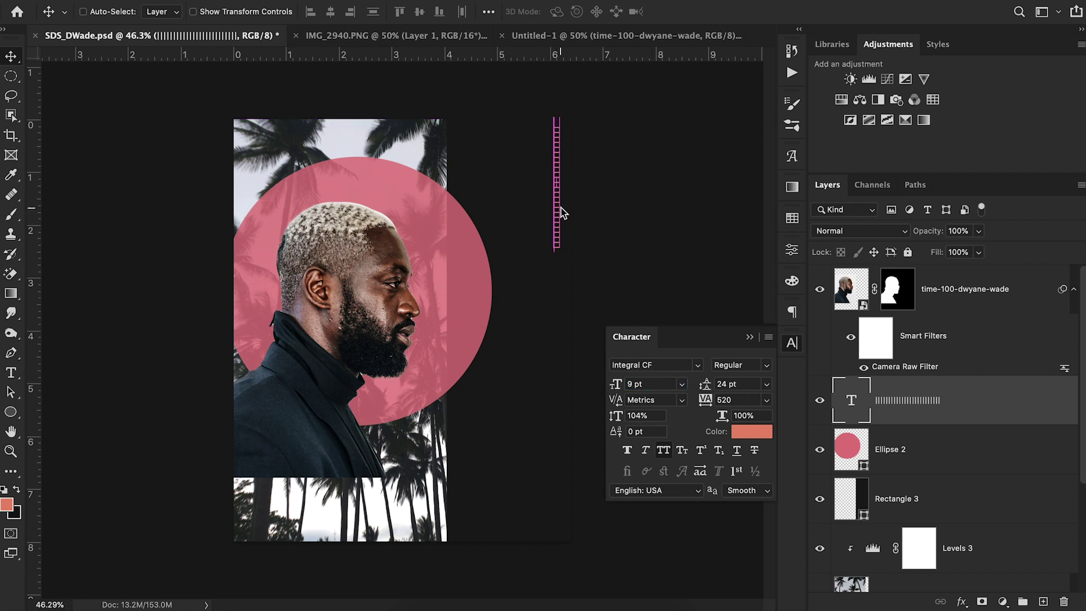
pyautogui.click(750, 337)
# Step: Nudge the column of bars slightly closer to the dark panel's outer edge, comparing its placement with the reference poster
pyautogui.click(381, 36)
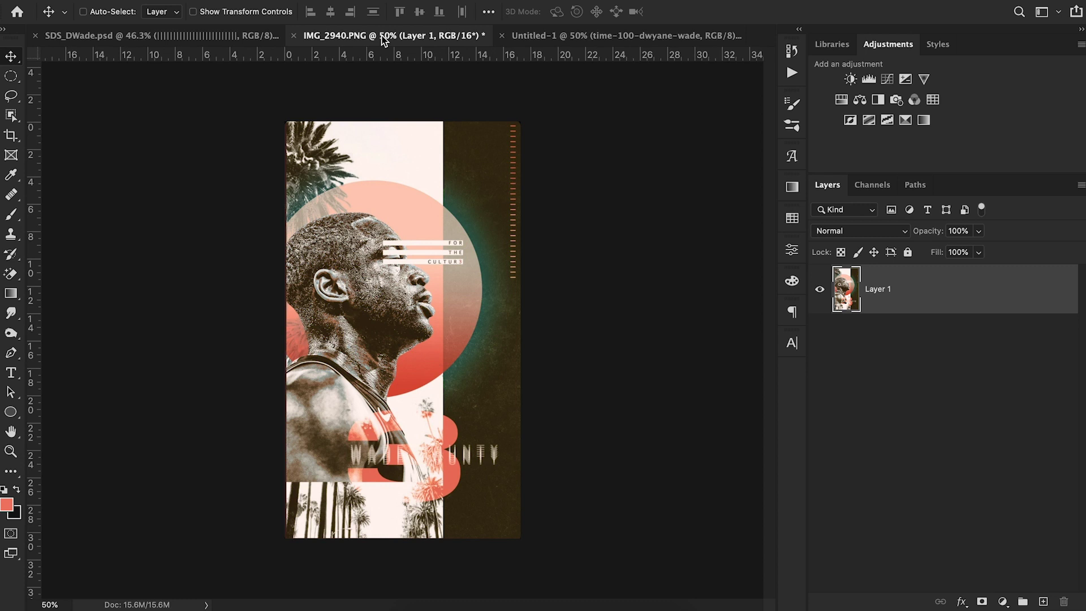
pyautogui.click(222, 39)
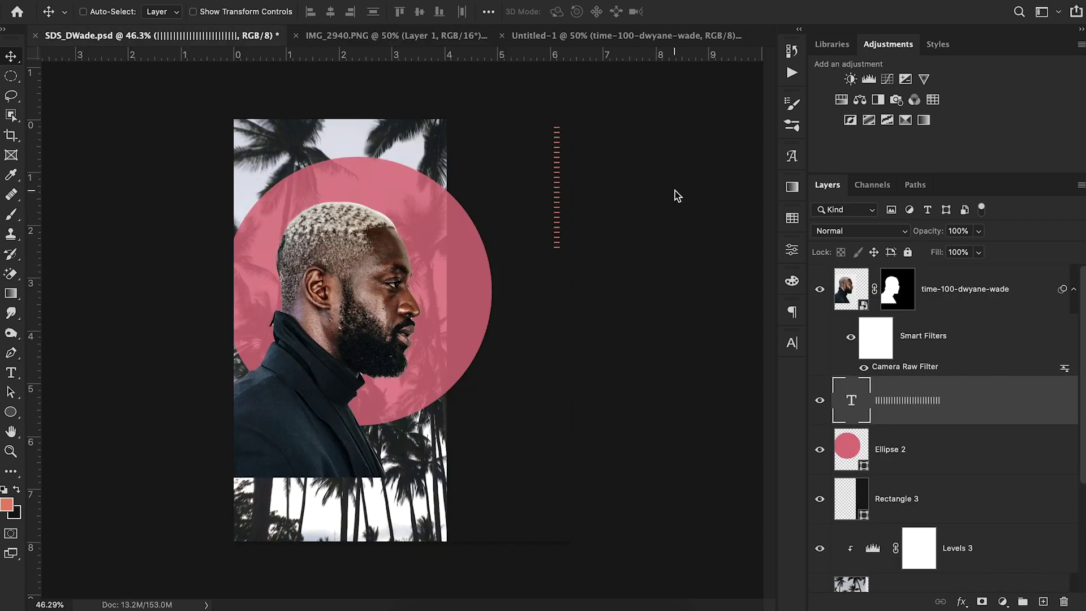
pyautogui.press('Right')
pyautogui.press('Right')
pyautogui.press('Right')
pyautogui.click(430, 36)
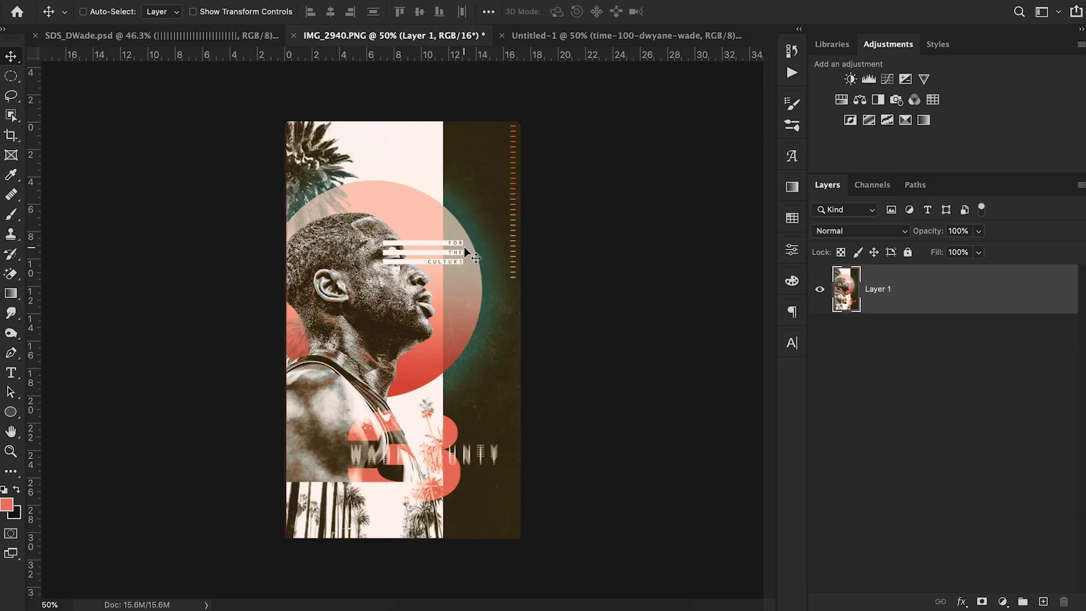
pyautogui.click(161, 35)
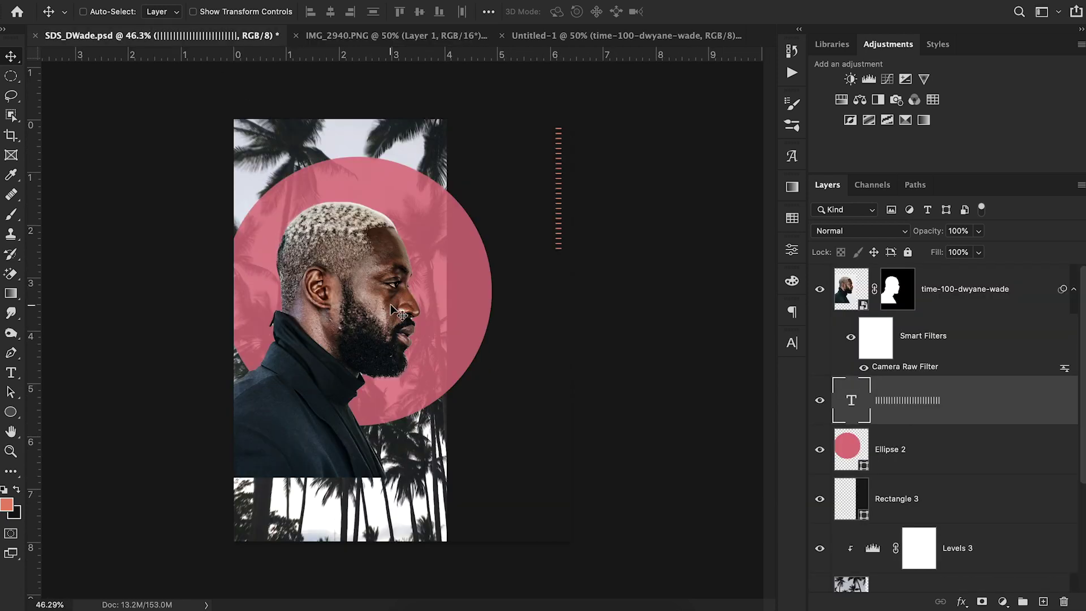
pyautogui.click(11, 451)
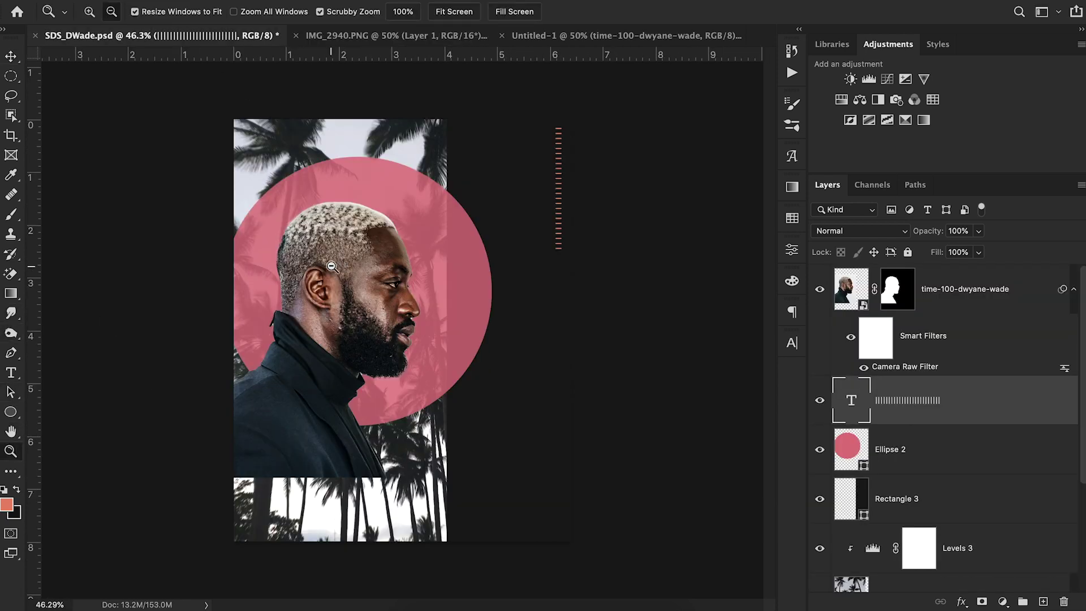
# Step: Draw a thin horizontal rectangle about 2.01 × 0.22 in across the face and move its layer above the portrait
pyautogui.moveTo(332, 267); pyautogui.dragTo(344, 266)
pyautogui.moveTo(11, 411); pyautogui.dragTo(89, 409)
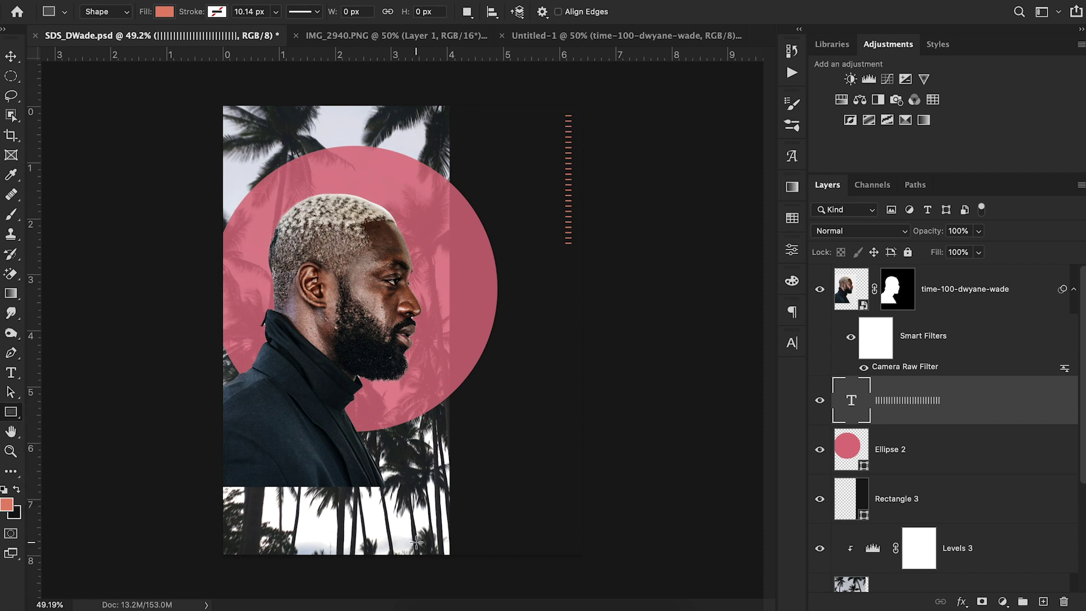
pyautogui.moveTo(363, 259); pyautogui.dragTo(476, 270)
pyautogui.click(17, 56)
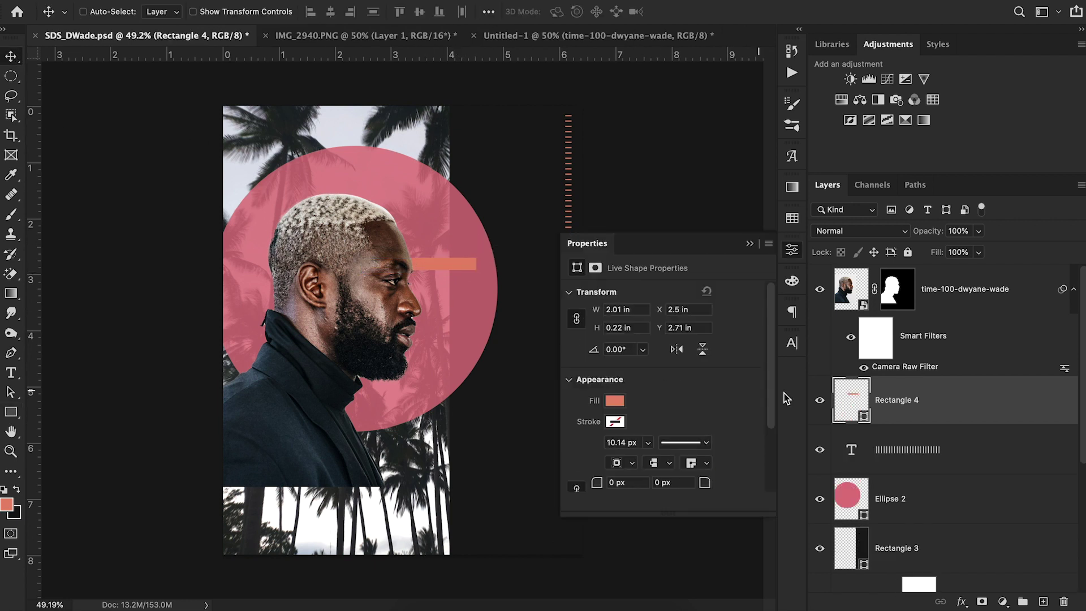
pyautogui.moveTo(948, 403); pyautogui.dragTo(937, 267)
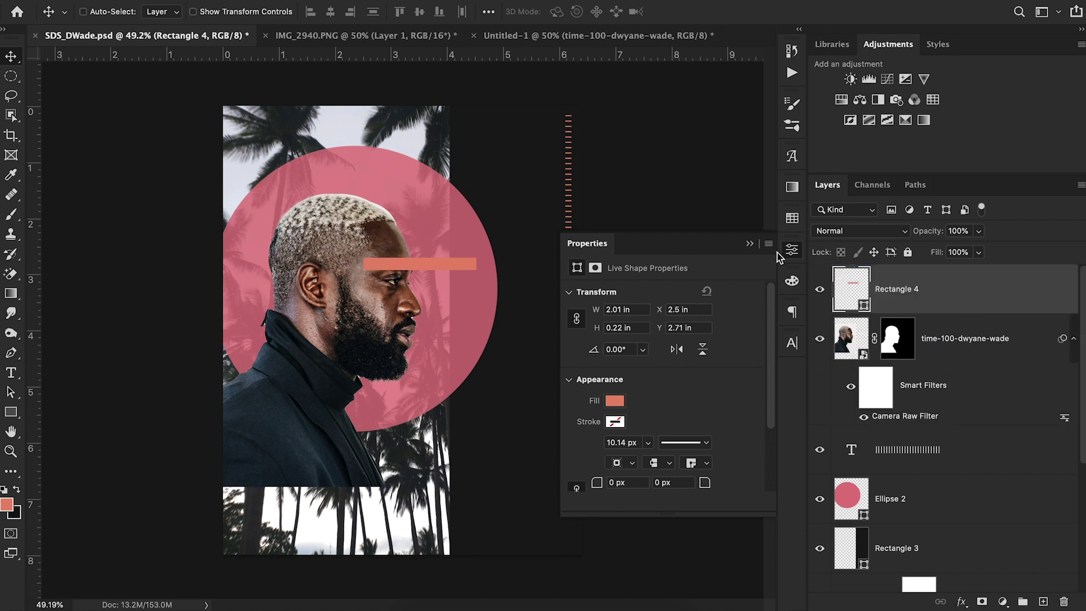
# Step: Change the new rectangle's fill color to white (ffffff)
pyautogui.doubleClick(866, 307)
pyautogui.moveTo(698, 324); pyautogui.dragTo(616, 249)
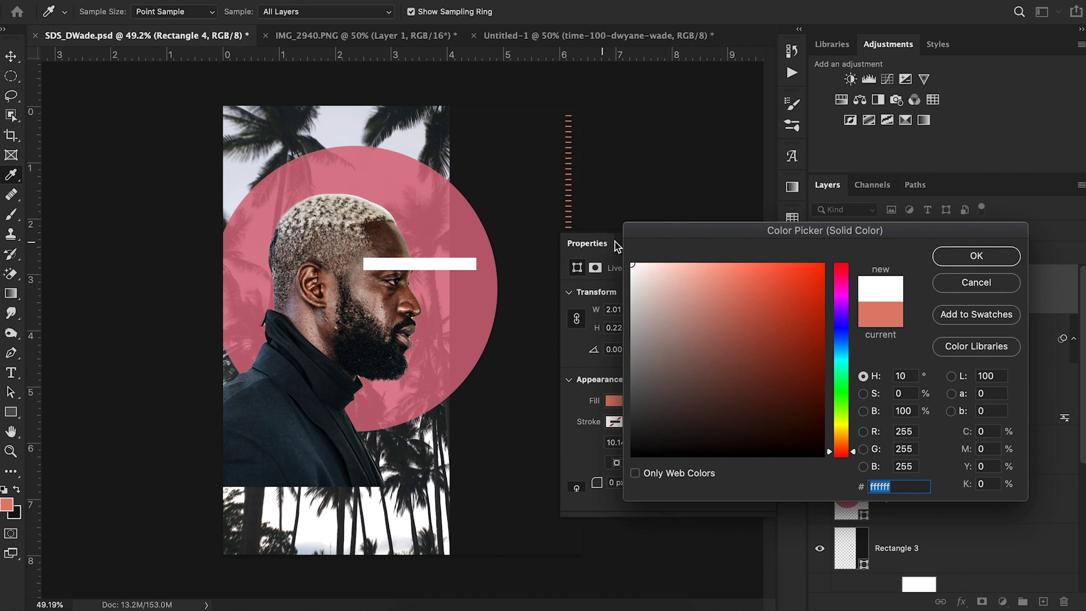
pyautogui.click(976, 256)
pyautogui.click(759, 248)
# Step: Move the white bar slightly down and outward so it lies across the portrait's eye
pyautogui.moveTo(545, 268); pyautogui.dragTo(551, 280)
pyautogui.hotkey('shift', 'Down')
pyautogui.hotkey('shift', 'Up')
pyautogui.hotkey('shift', 'Up')
pyautogui.press('Right')
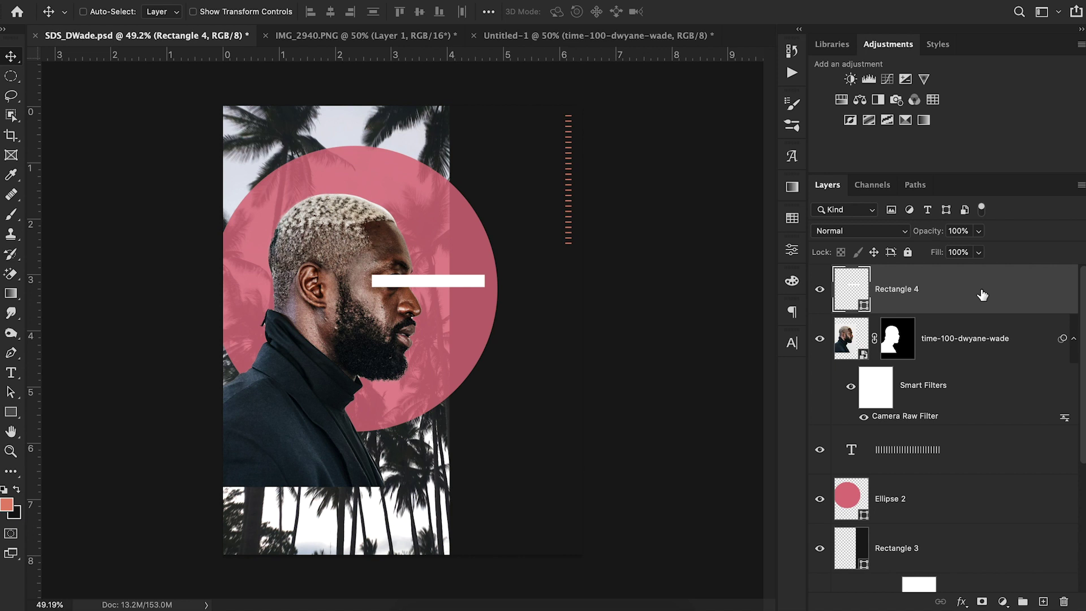
# Step: Duplicate the white bar twice, placing one copy just above and one just below it with equal gaps
pyautogui.keyDown('alt'); pyautogui.moveTo(983, 294); pyautogui.dragTo(981, 280); pyautogui.keyUp('alt')
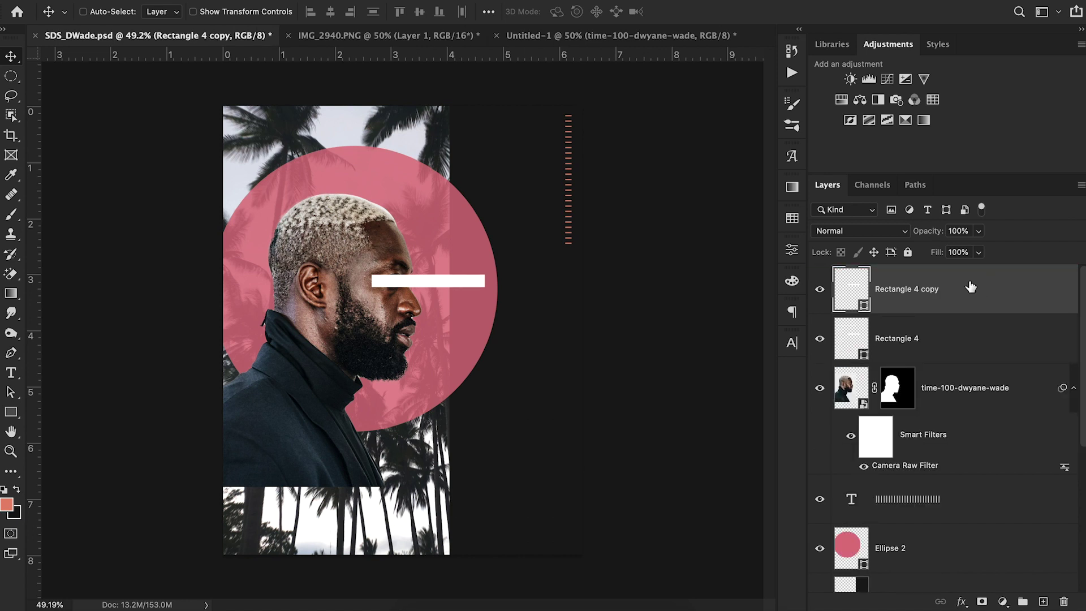
pyautogui.moveTo(495, 316); pyautogui.dragTo(480, 284)
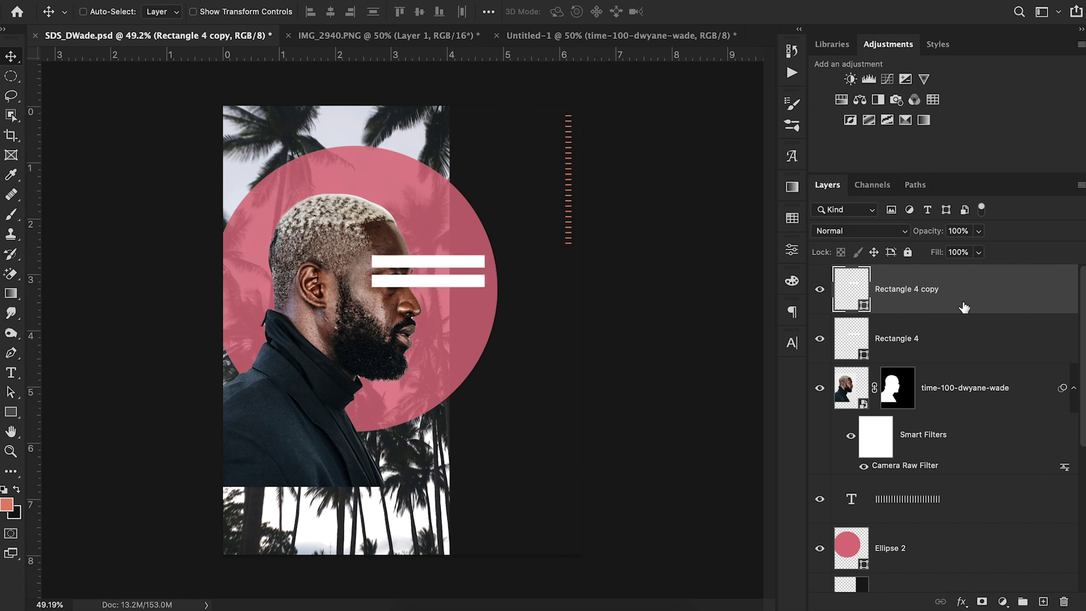
pyautogui.moveTo(965, 307); pyautogui.dragTo(958, 364)
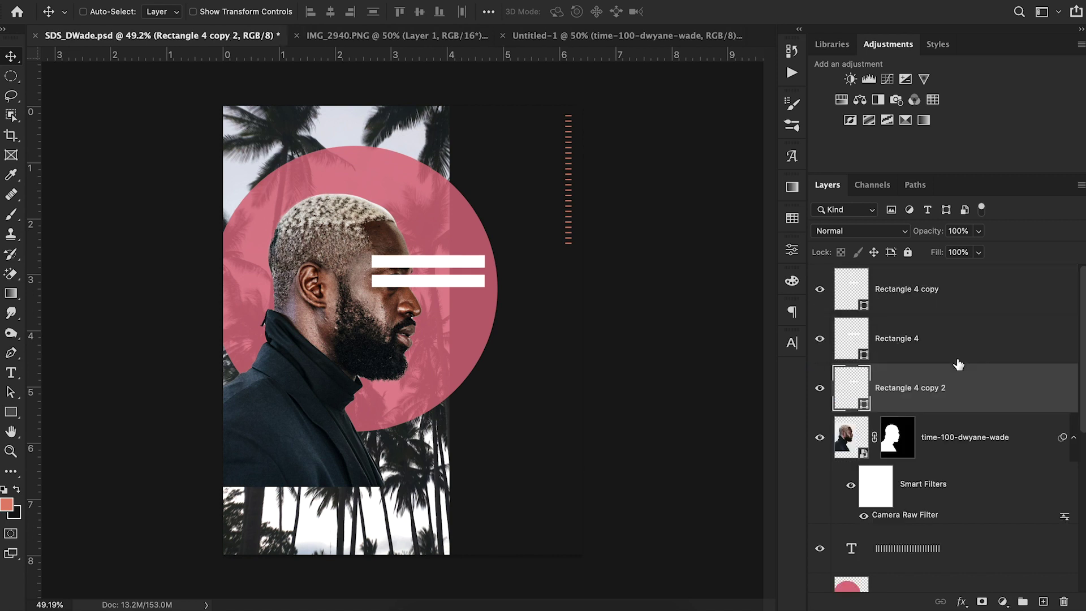
pyautogui.moveTo(522, 291); pyautogui.dragTo(521, 330)
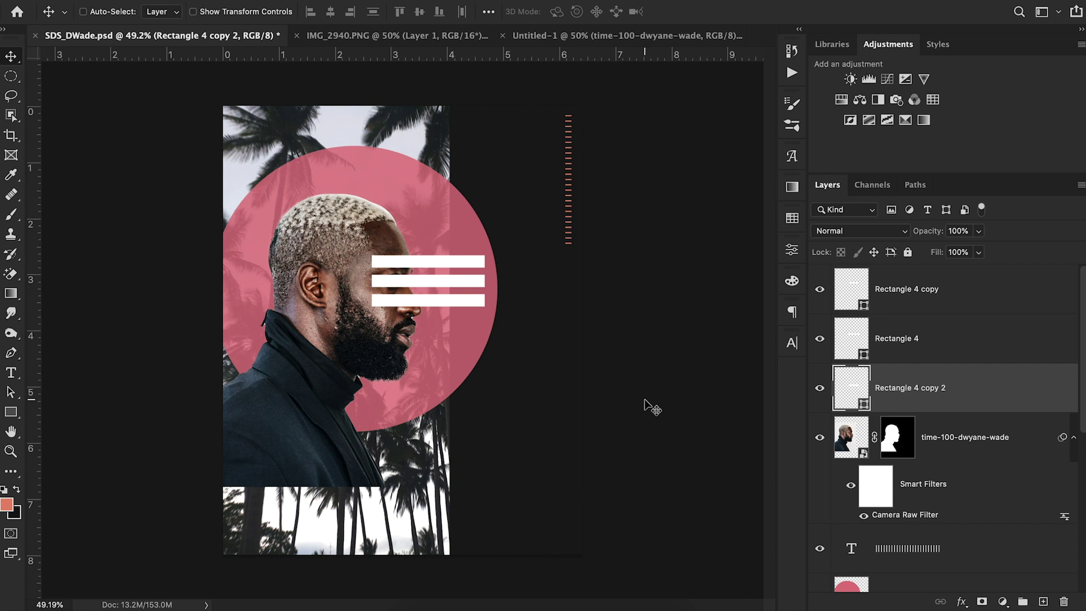
# Step: Check the reference poster and add the three-line text "for the cultur3" below the circle
pyautogui.click(365, 38)
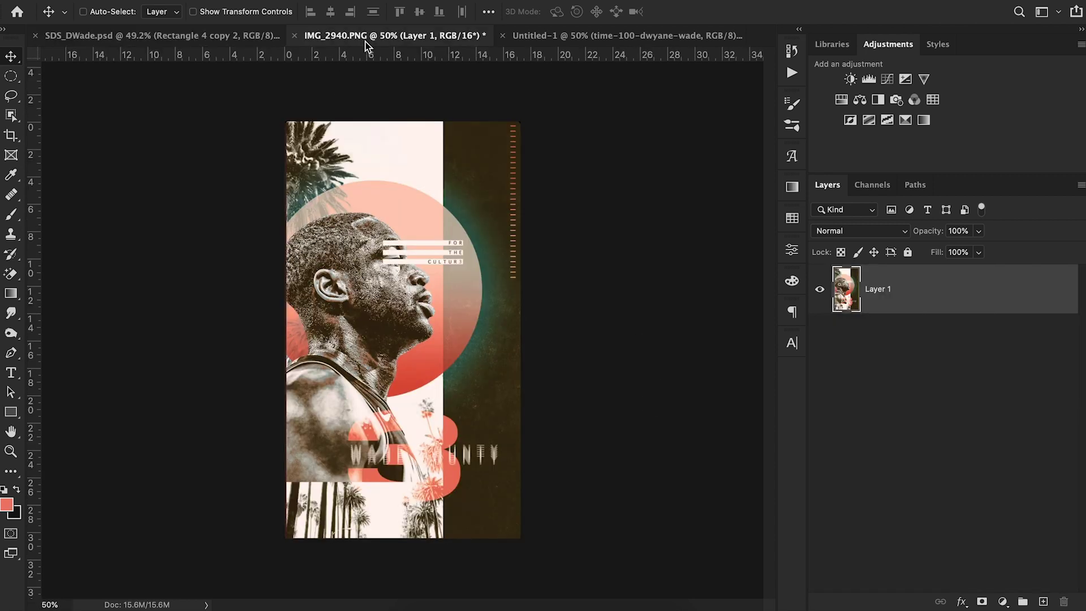
pyautogui.click(193, 37)
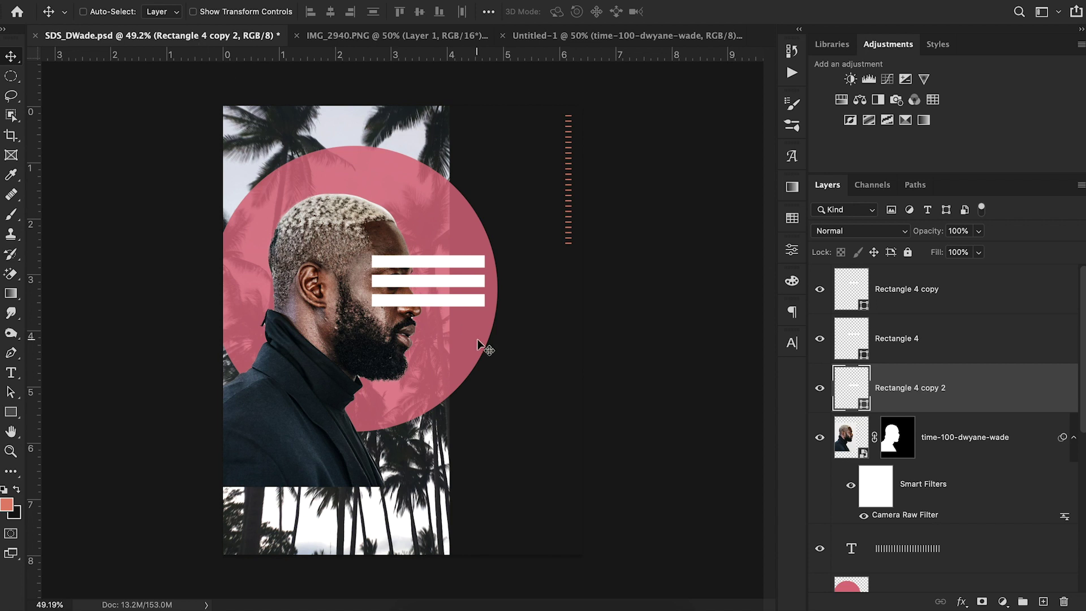
pyautogui.press('t')
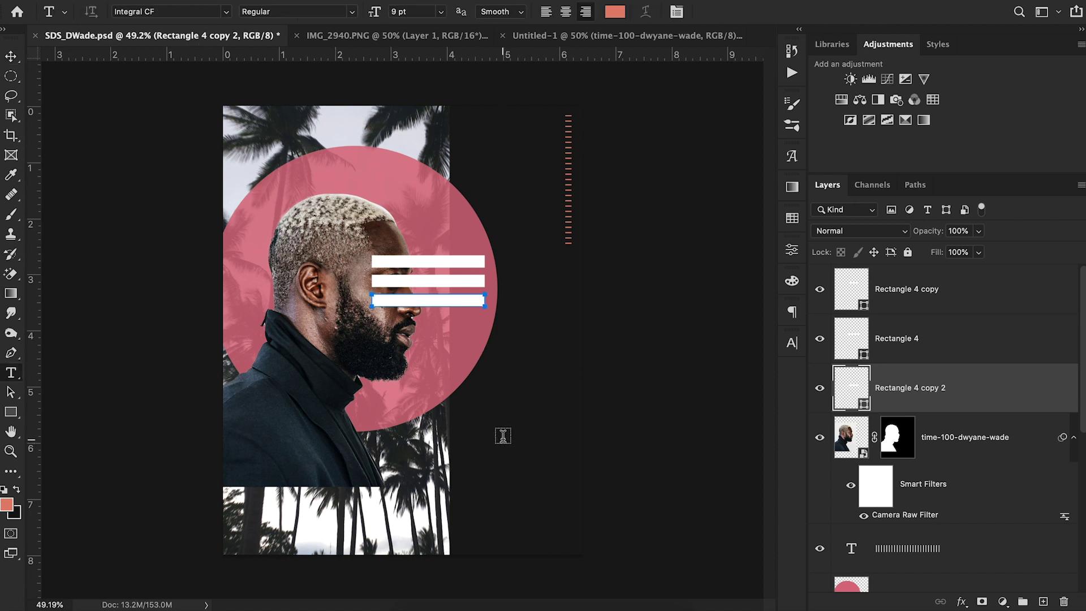
pyautogui.click(503, 436)
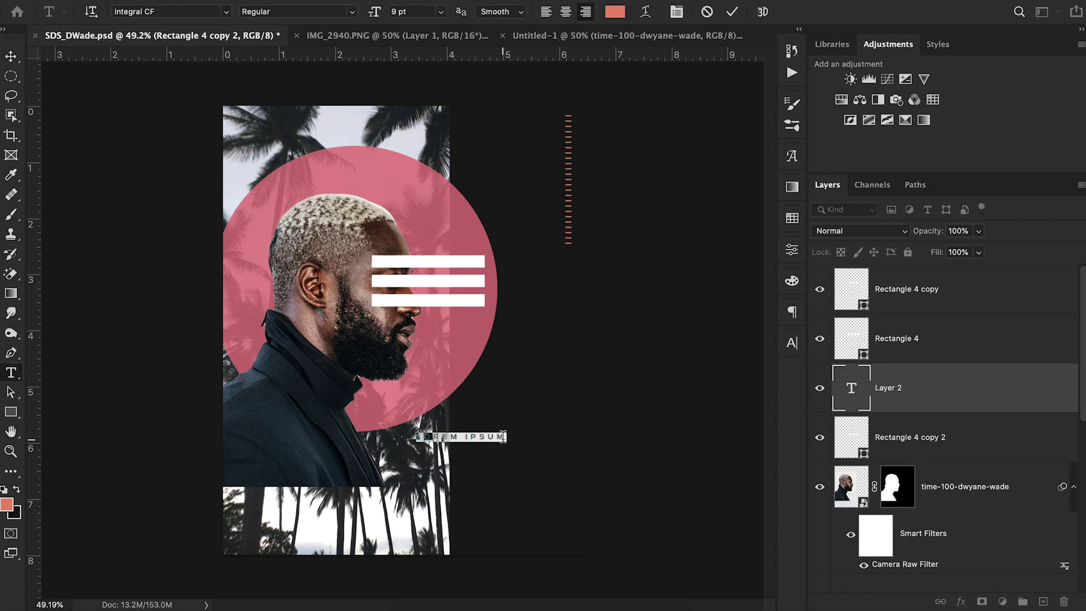
pyautogui.press('BackSpace')
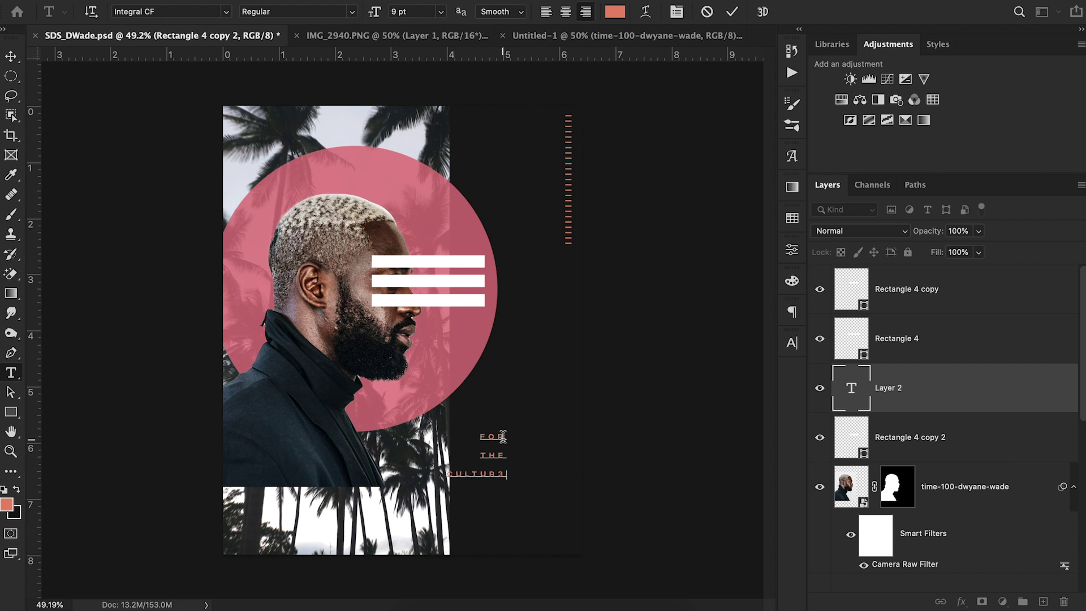
pyautogui.click(10, 56)
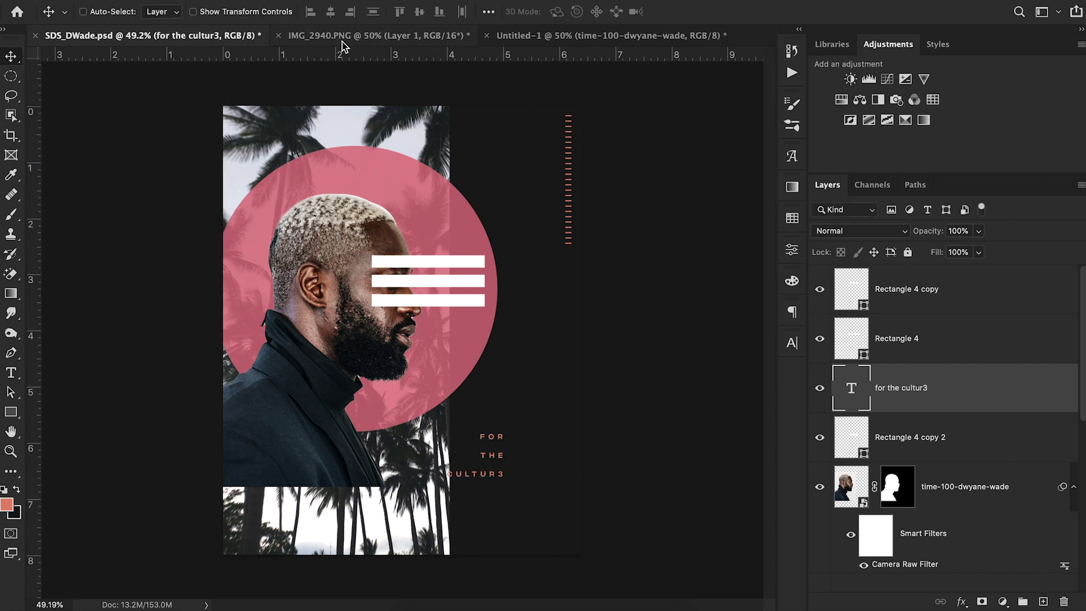
# Step: Place the three text lines over the outer ends of the white bars as in the reference, with the text layer on top
pyautogui.click(340, 36)
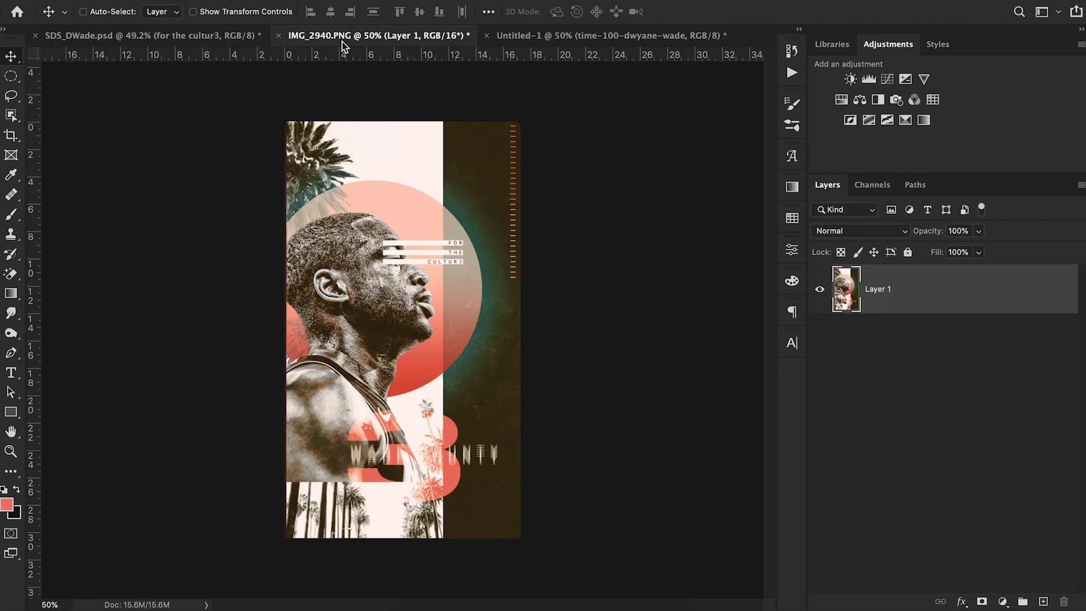
pyautogui.click(190, 37)
pyautogui.moveTo(589, 513); pyautogui.dragTo(559, 334)
pyautogui.moveTo(937, 392); pyautogui.dragTo(928, 278)
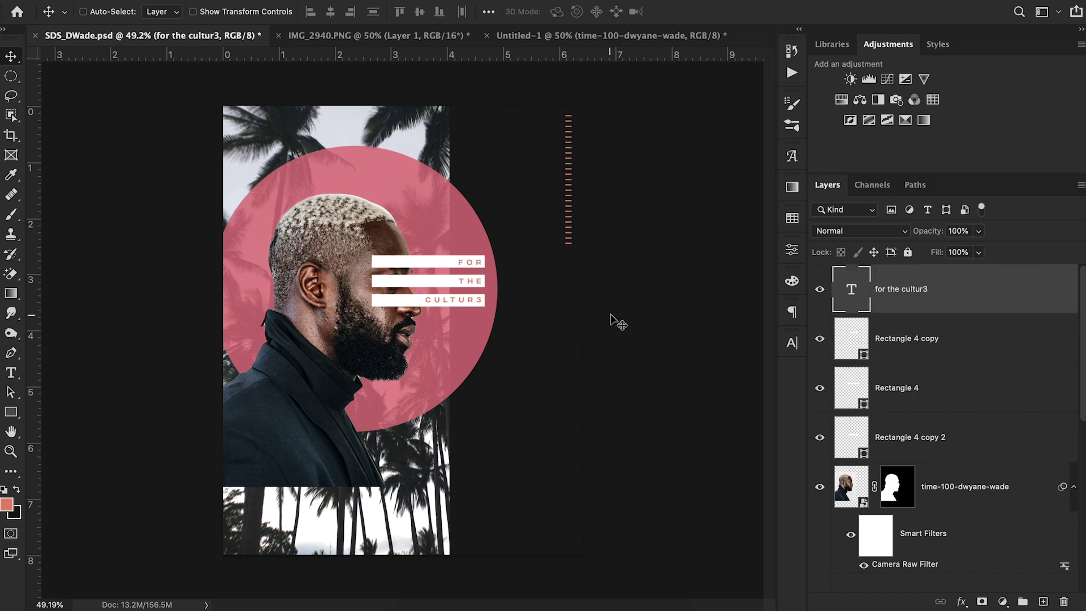
# Step: Set the slogan text's leading to 25 pt and nudge the text slightly left within the white bars
pyautogui.click(794, 341)
pyautogui.moveTo(706, 389); pyautogui.dragTo(707, 390)
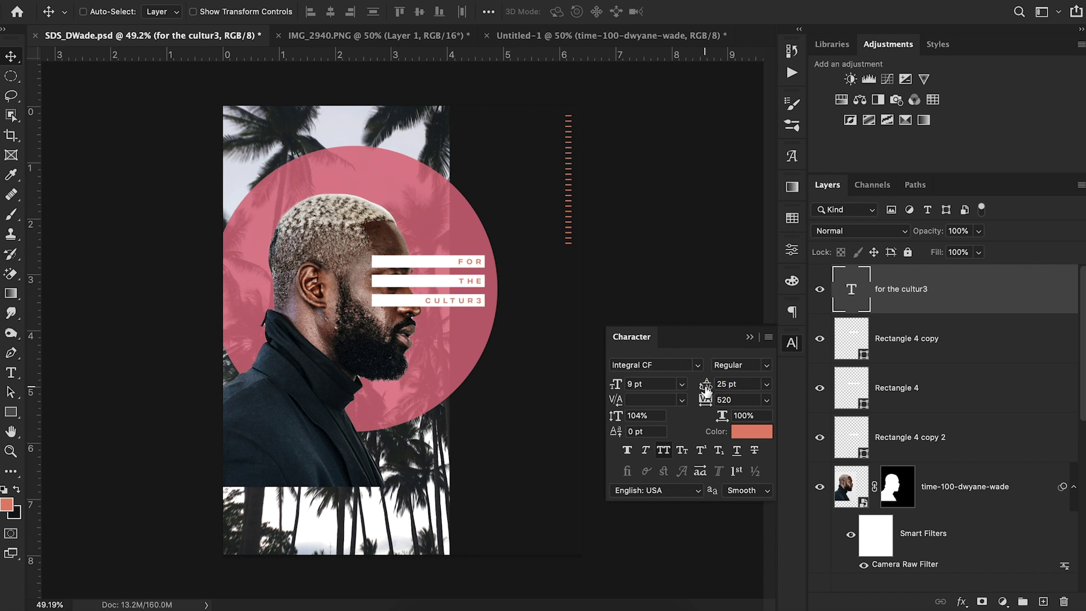
pyautogui.press('Left')
pyautogui.press('Left')
pyautogui.press('Left')
pyautogui.press('Left')
pyautogui.press('Left')
pyautogui.press('Left')
pyautogui.press('Left')
pyautogui.press('Left')
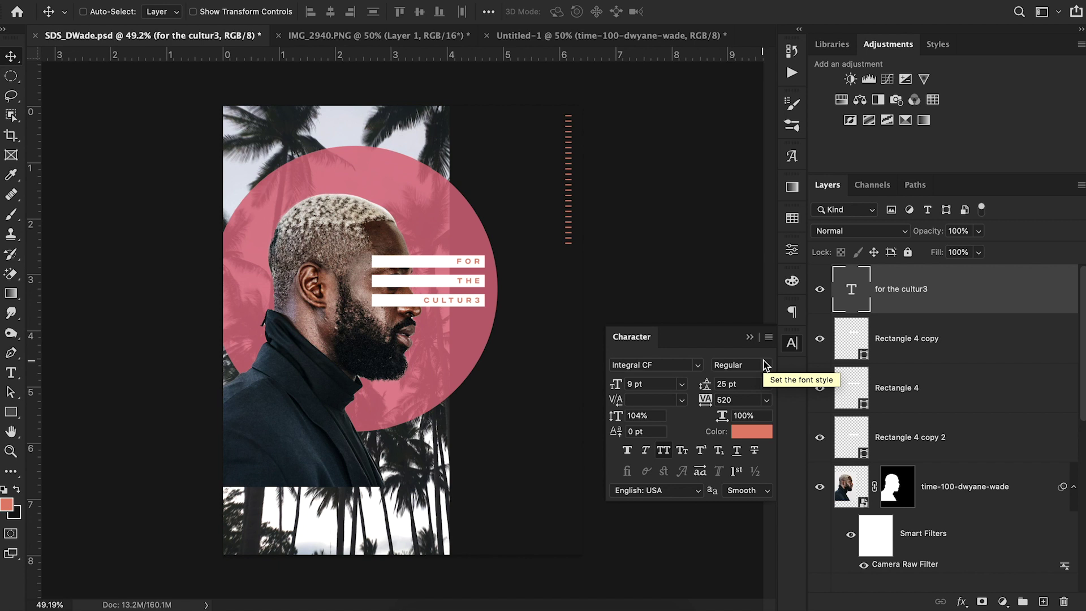
# Step: Recolor the slogan text with the dark panel's near-black color, 181818
pyautogui.click(749, 431)
pyautogui.click(565, 279)
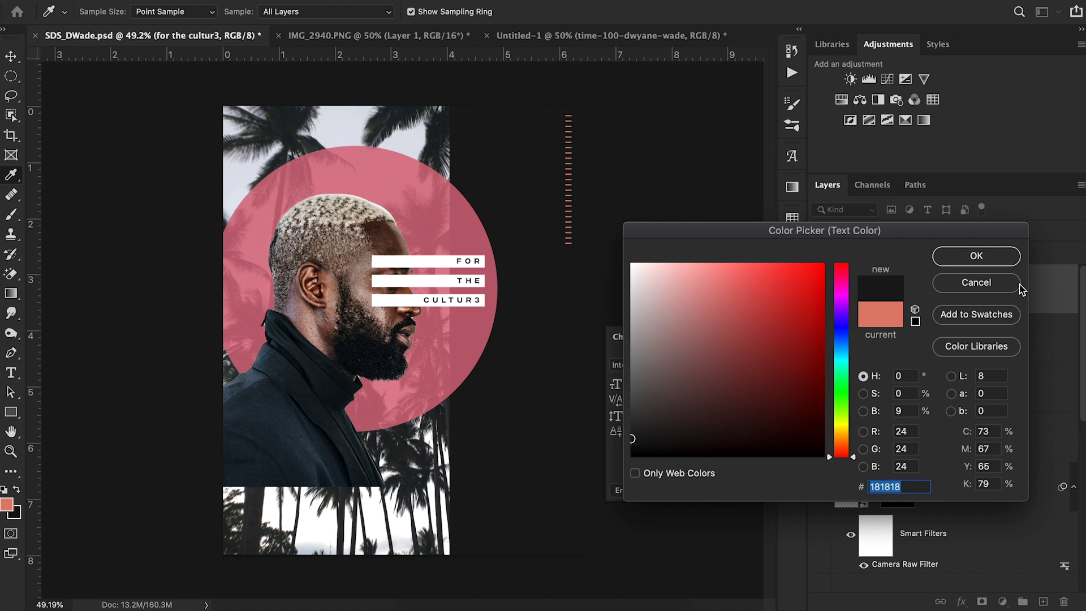
pyautogui.click(996, 256)
pyautogui.click(749, 337)
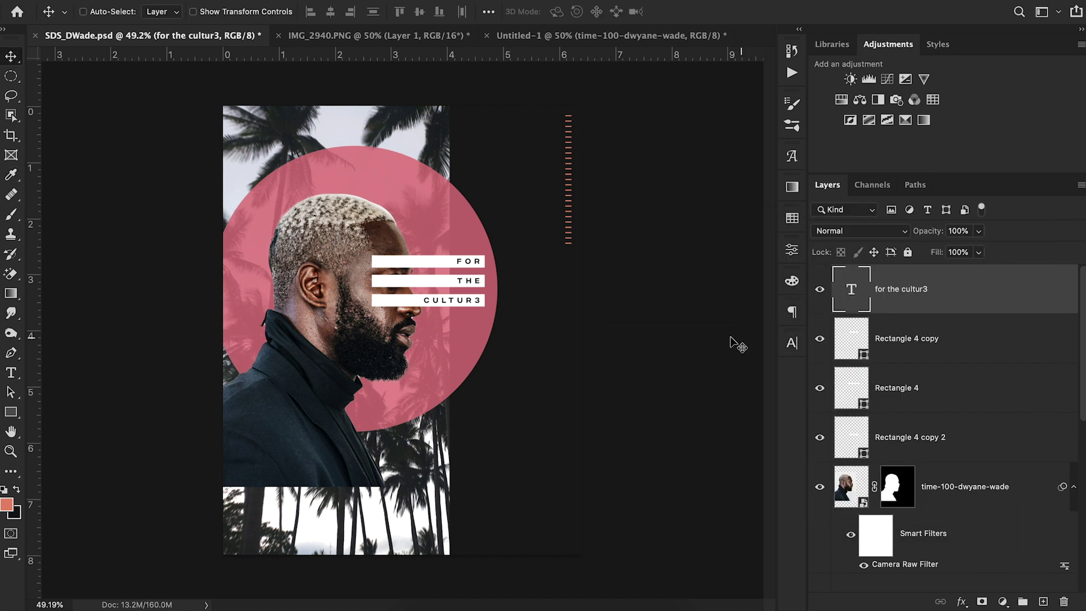
# Step: Recolor only the "3" in "CULTUR3" with the coral foreground color, df806d
pyautogui.press('y')
pyautogui.press('t')
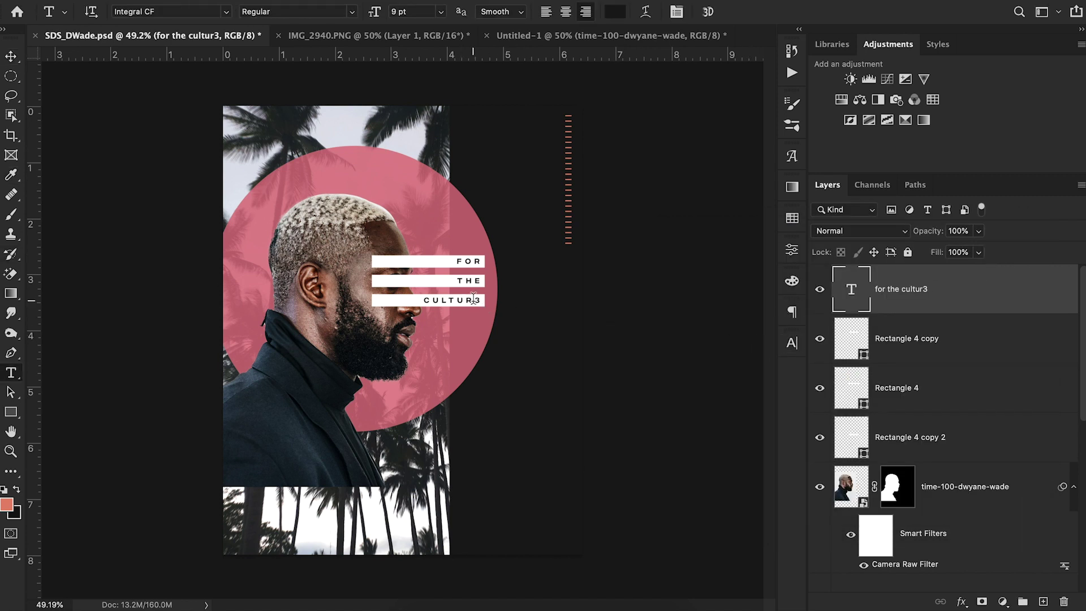
pyautogui.moveTo(475, 298); pyautogui.dragTo(484, 300)
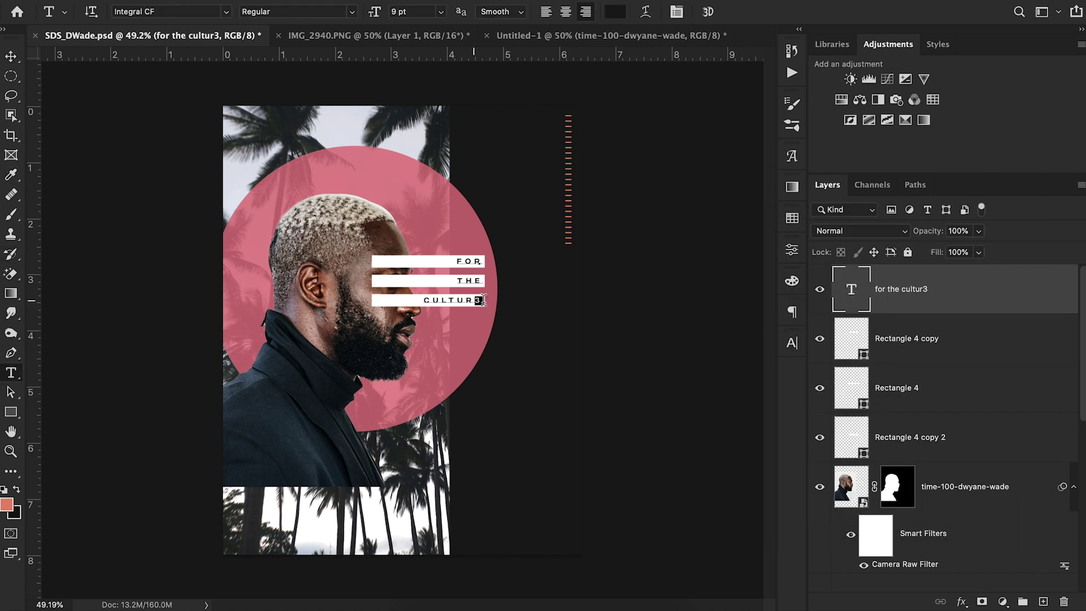
pyautogui.click(792, 344)
pyautogui.click(757, 434)
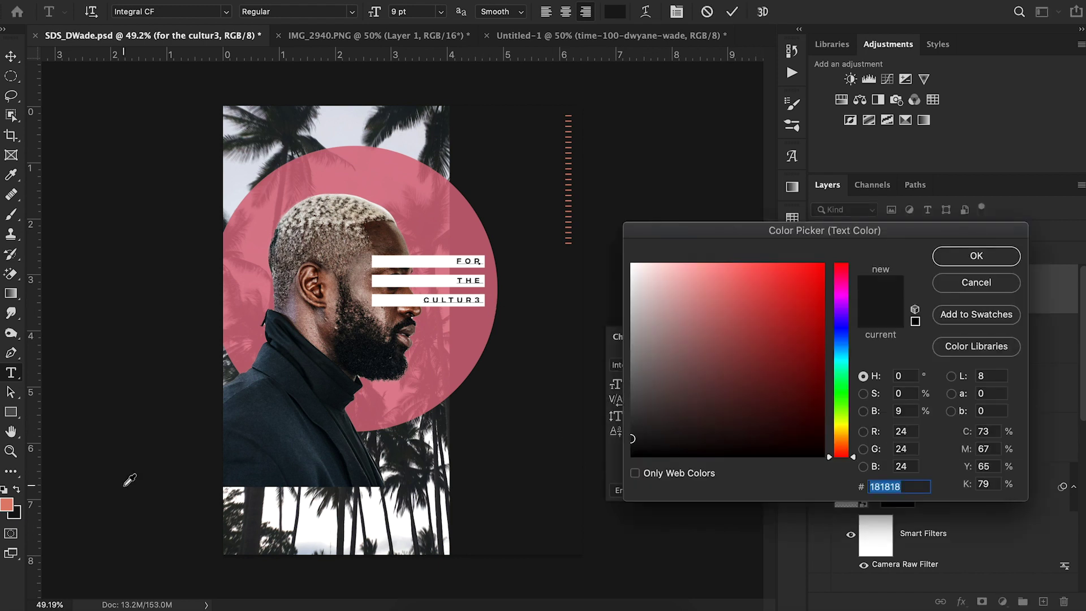
pyautogui.click(8, 505)
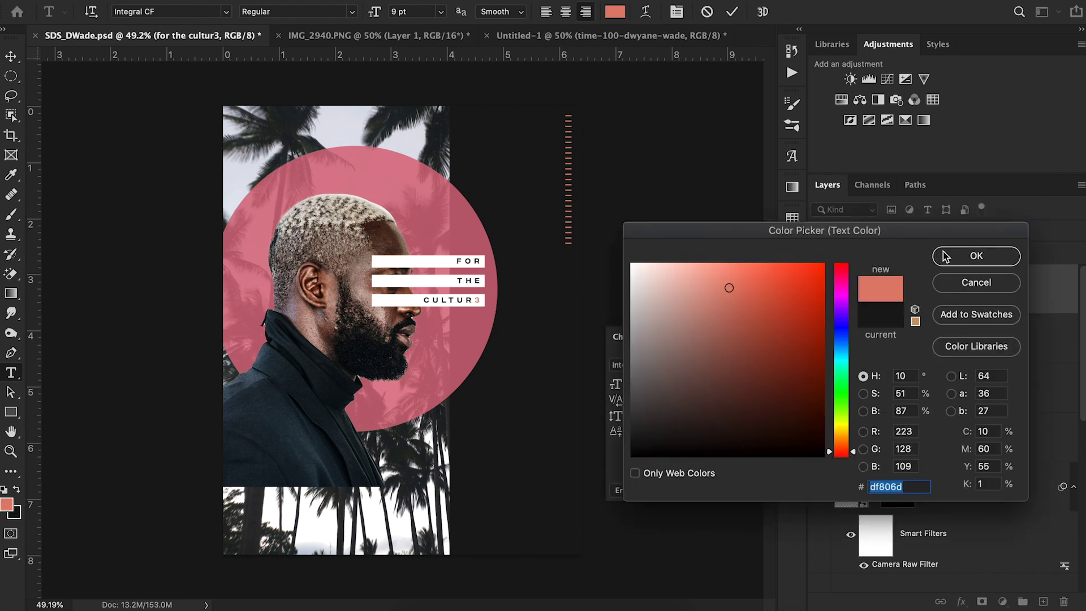
pyautogui.click(976, 256)
pyautogui.click(767, 339)
pyautogui.click(11, 56)
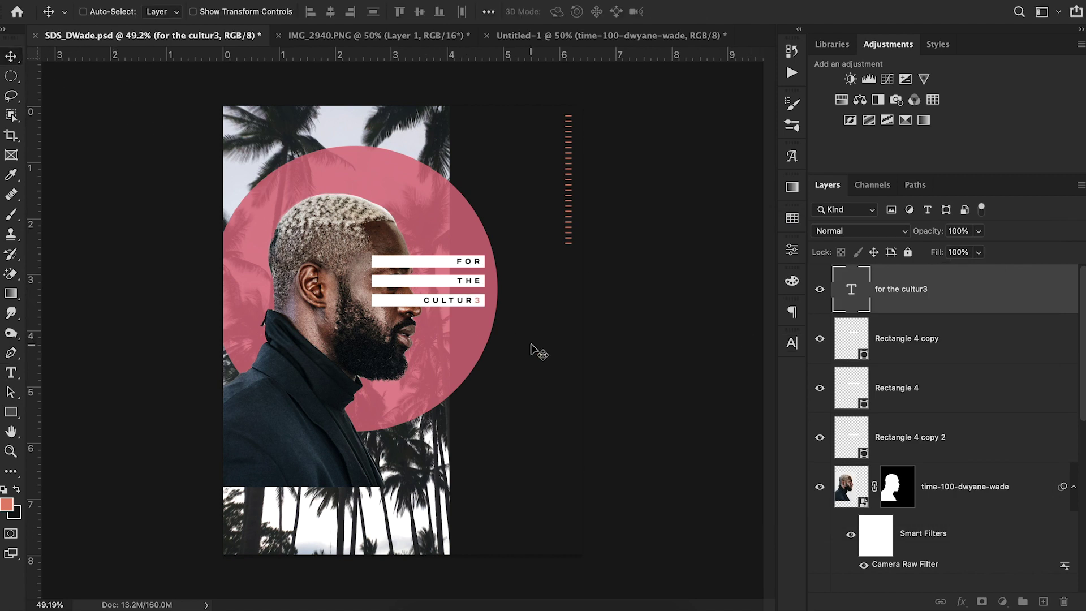
# Step: Check the reference poster and add a separate text layer containing "3" in the lower part of the dark panel
pyautogui.click(370, 38)
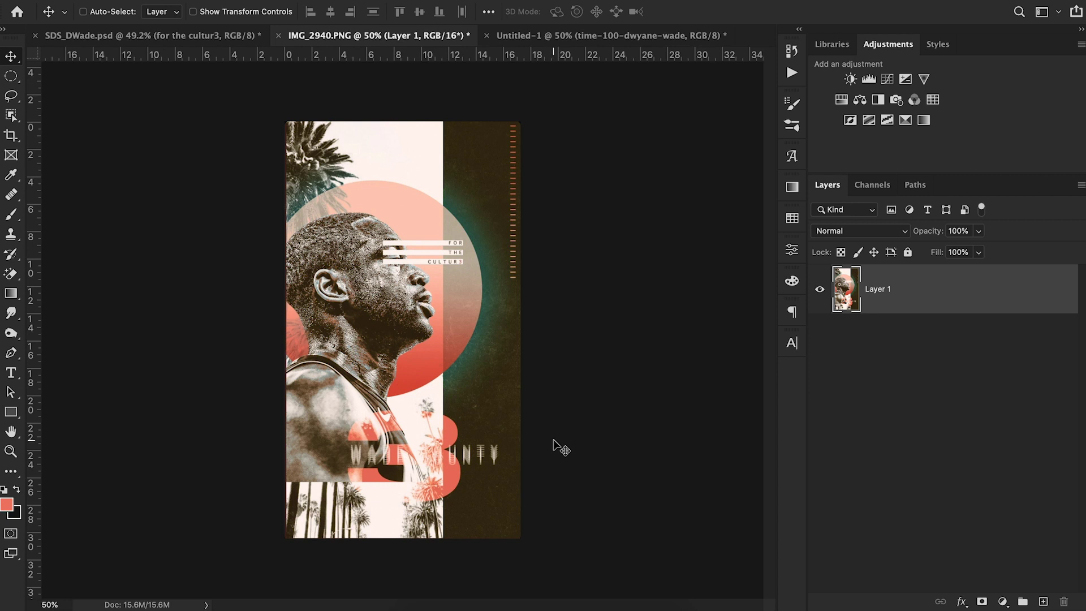
pyautogui.click(178, 35)
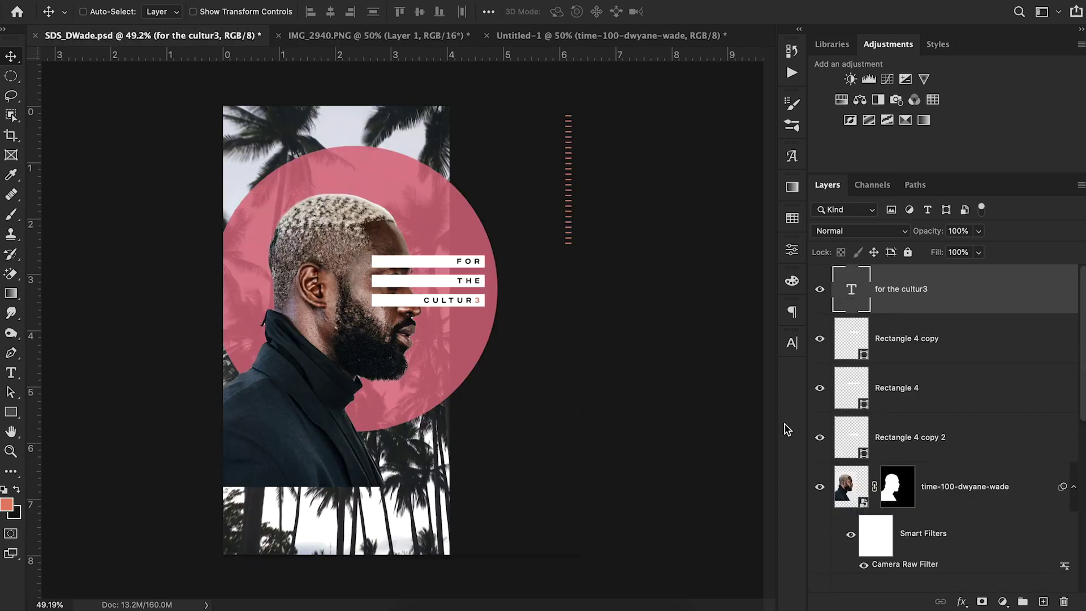
pyautogui.press('t')
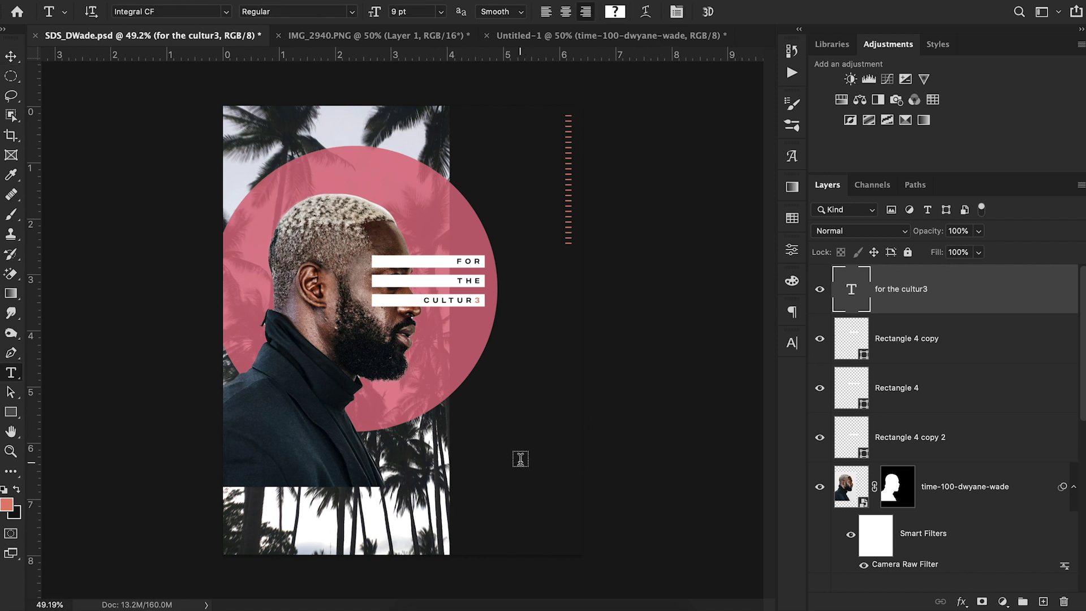
pyautogui.click(521, 459)
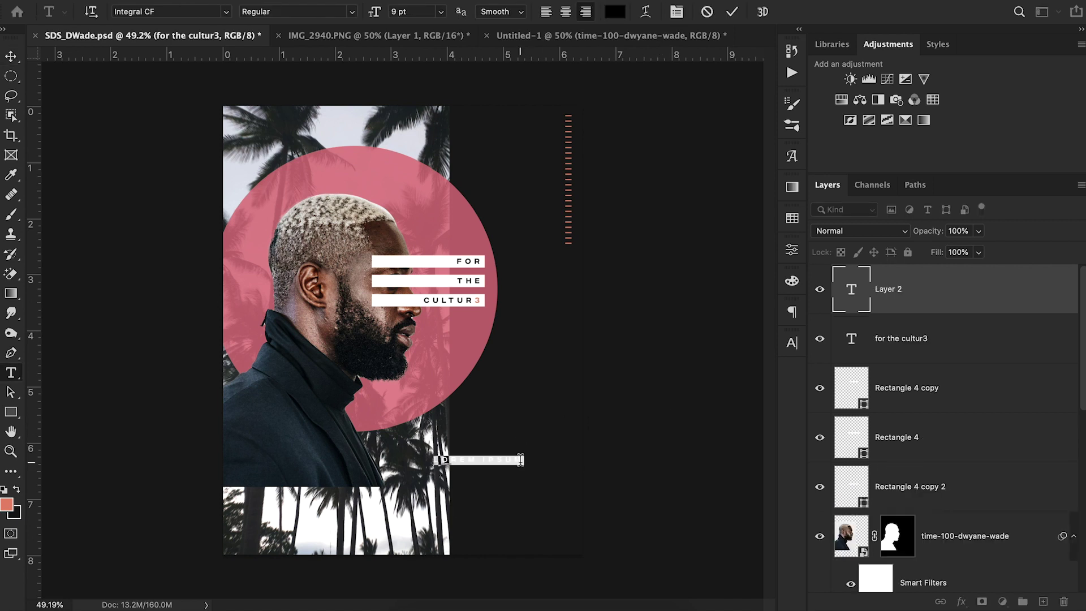
pyautogui.press('BackSpace')
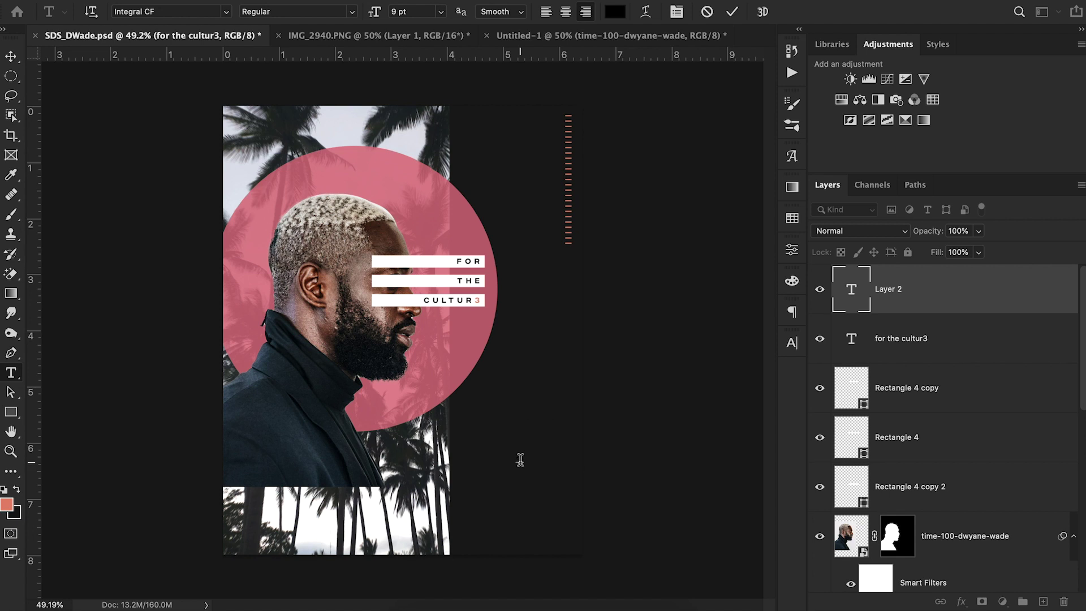
pyautogui.write('3')
pyautogui.click(11, 56)
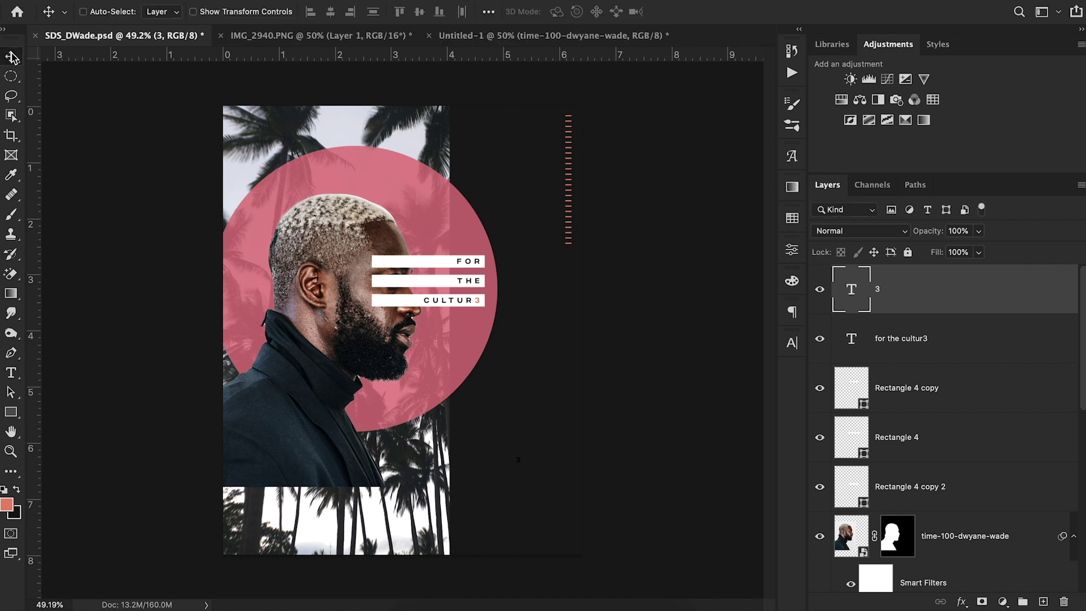
# Step: Enlarge the separate "3" to 129 pt and give it the coral foreground color
pyautogui.click(793, 344)
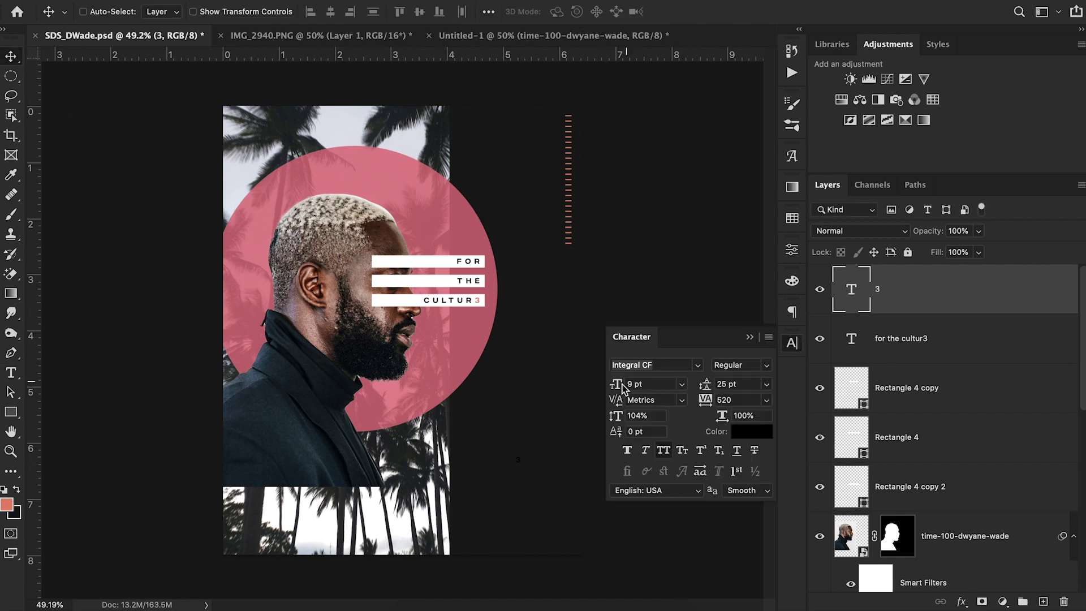
pyautogui.moveTo(661, 385); pyautogui.dragTo(659, 386)
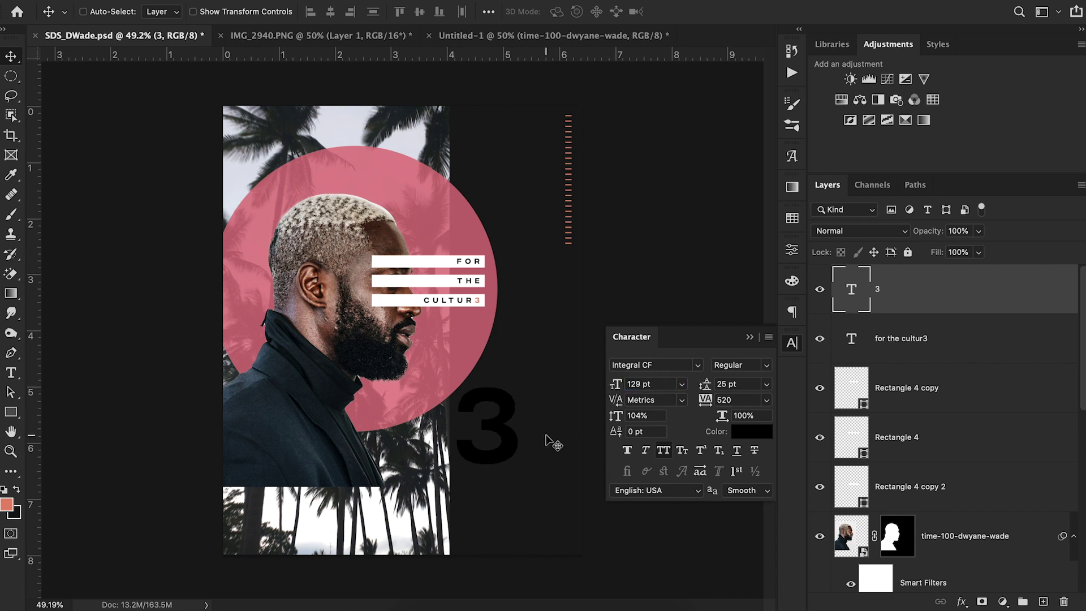
pyautogui.click(754, 435)
pyautogui.click(7, 504)
pyautogui.click(967, 257)
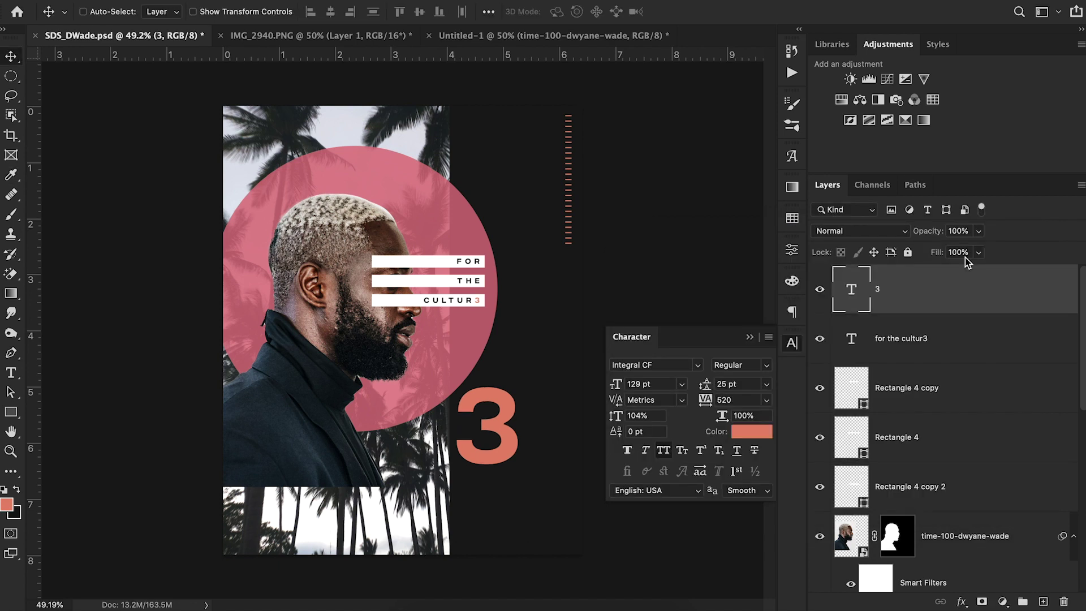
# Step: Move the large coral 3 slightly lower and change its font to Akira Expanded Super Bold
pyautogui.moveTo(538, 423); pyautogui.dragTo(536, 441)
pyautogui.click(673, 365)
pyautogui.write('akir')
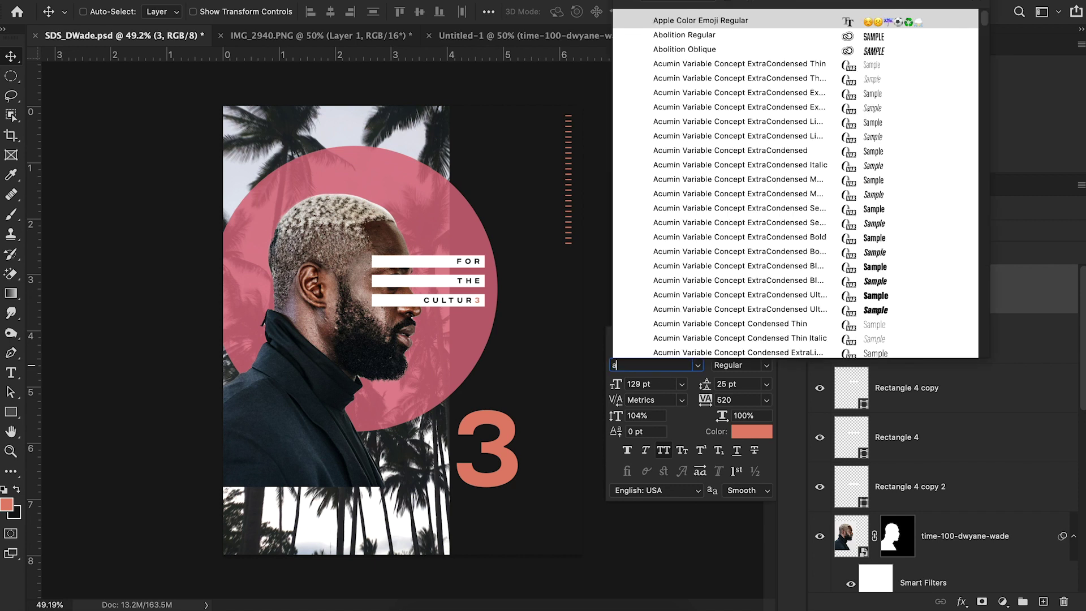
pyautogui.click(673, 412)
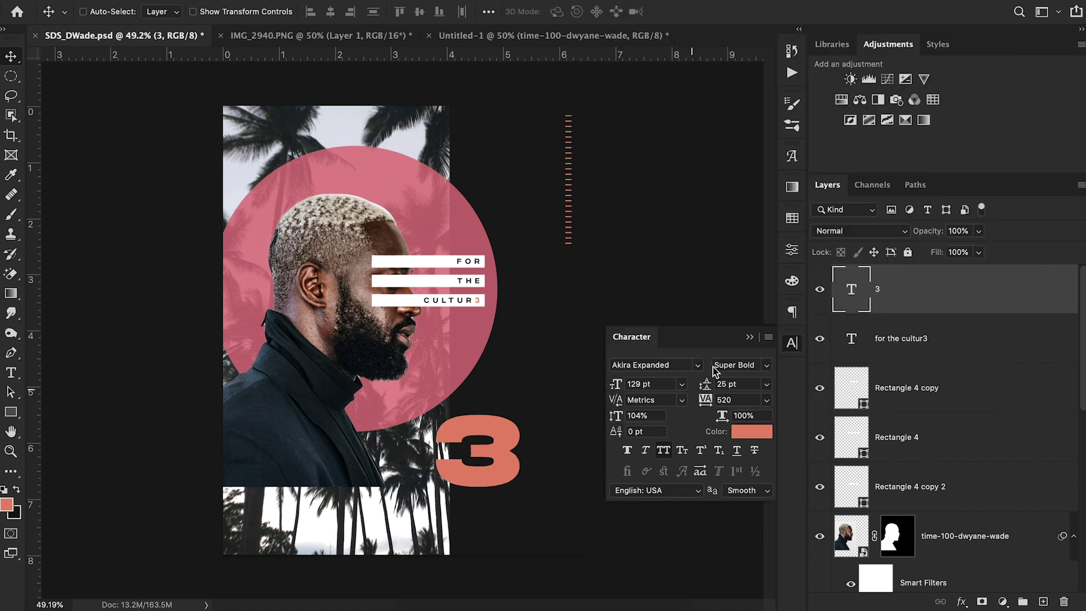
# Step: Compare with the reference poster, enlarge the coral 3 to 175 pt and reposition it across the dark panel's lower left edge
pyautogui.click(749, 338)
pyautogui.click(338, 37)
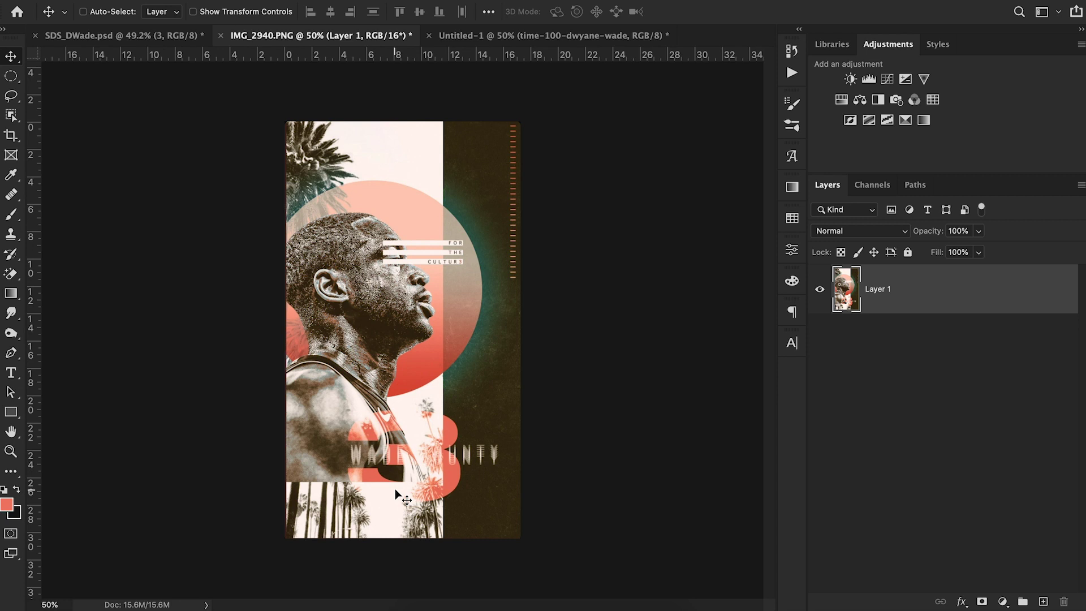
pyautogui.click(120, 35)
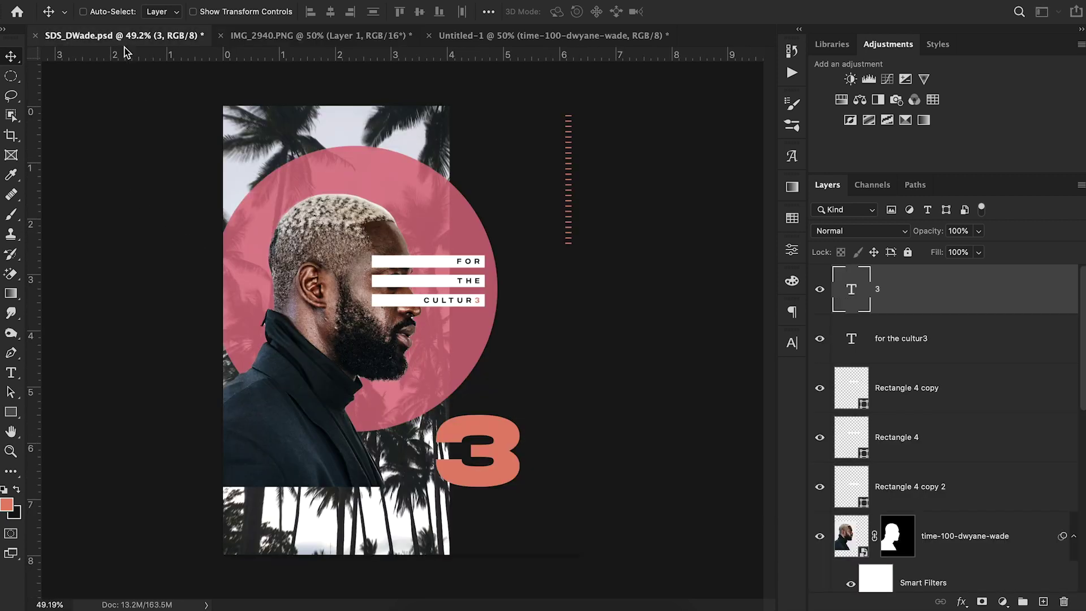
pyautogui.click(790, 348)
pyautogui.moveTo(615, 388); pyautogui.dragTo(650, 388)
pyautogui.moveTo(531, 439); pyautogui.dragTo(552, 481)
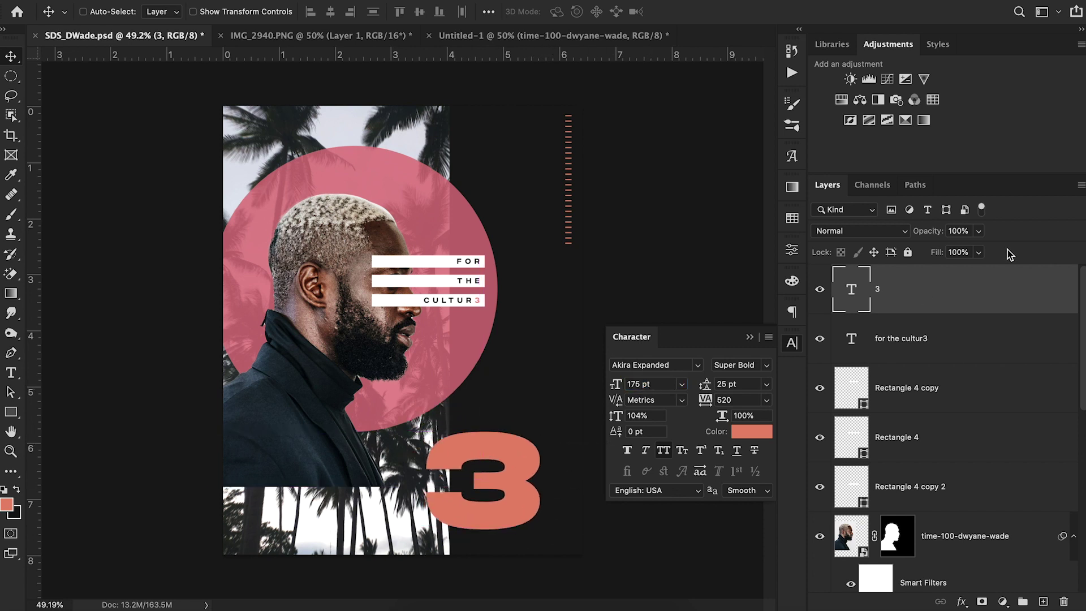
# Step: Reduce the fill of the large 3 layer to 85%
pyautogui.click(979, 252)
pyautogui.moveTo(984, 270); pyautogui.dragTo(965, 272)
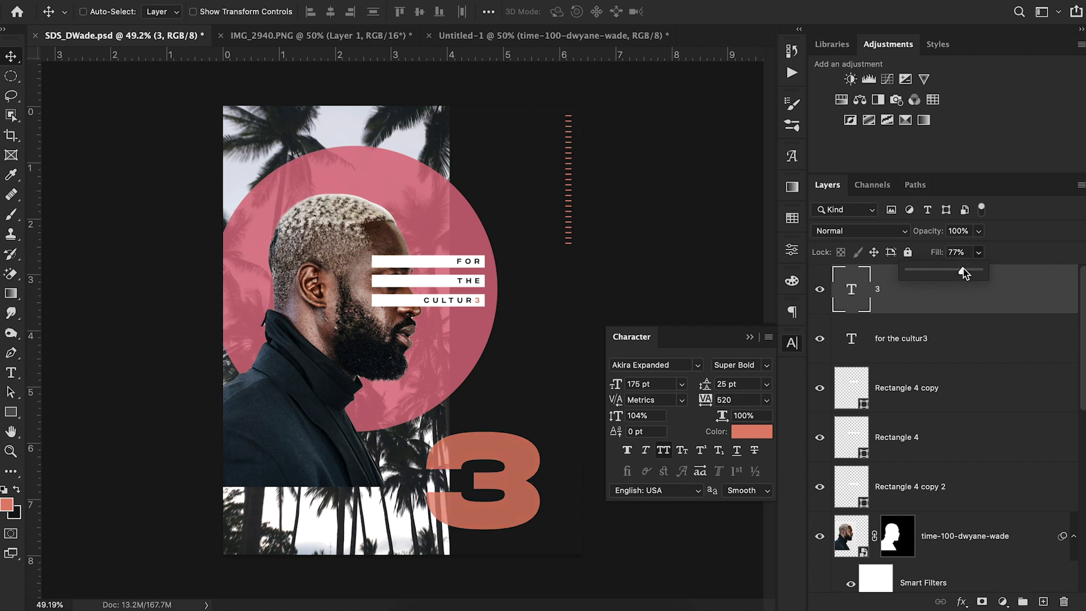
pyautogui.scroll(-5, 976, 465)
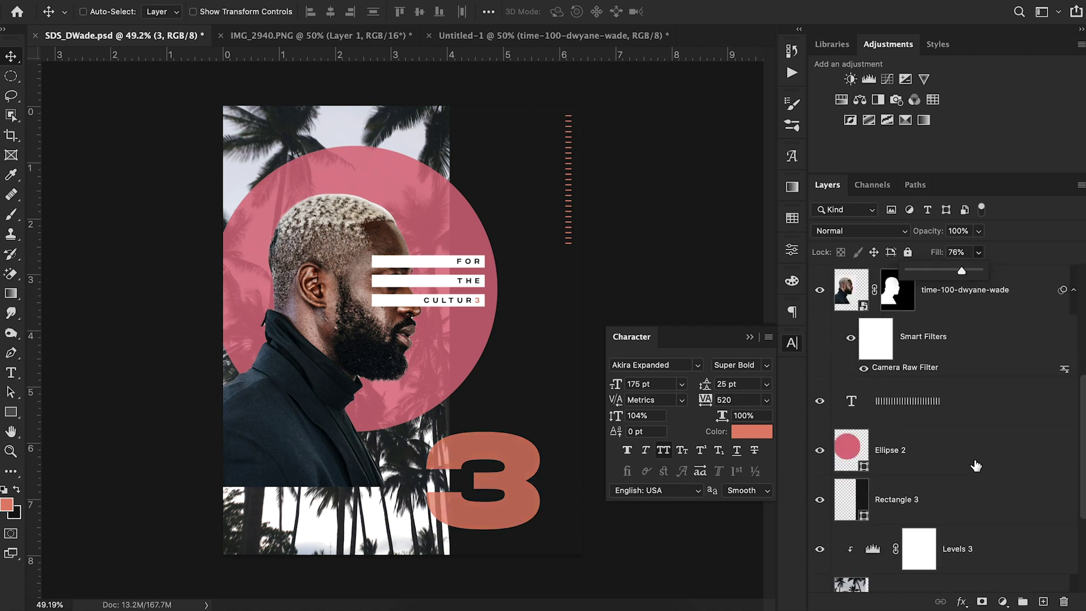
pyautogui.click(976, 465)
pyautogui.scroll(5, 976, 465)
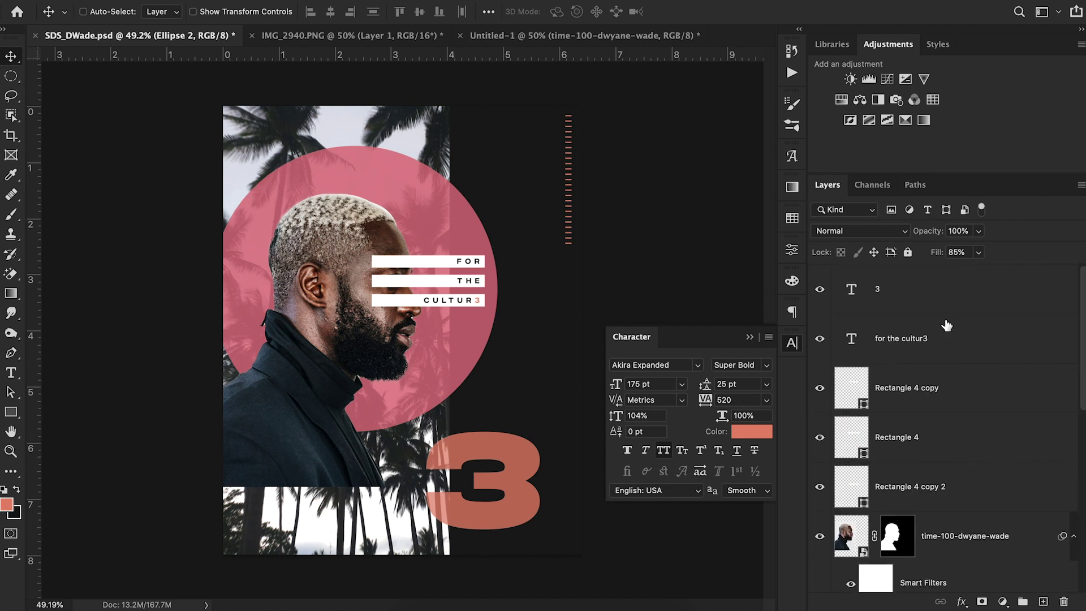
pyautogui.click(902, 286)
pyautogui.click(927, 251)
pyautogui.write('85')
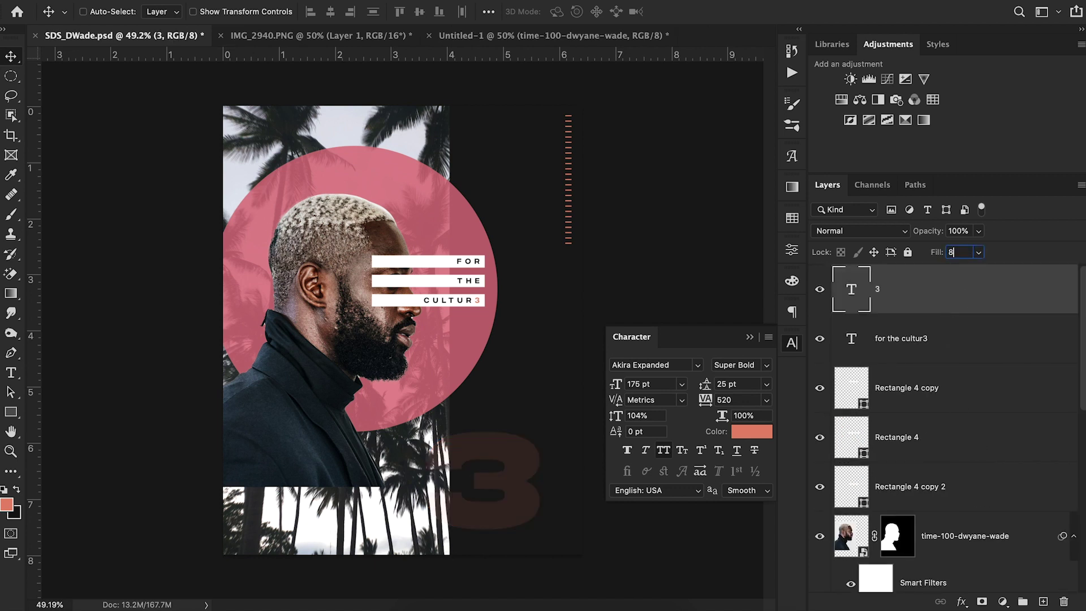
pyautogui.click(750, 338)
pyautogui.press('Return')
# Step: Check the reference poster up close, convert the large 3 to a smart object and apply a 90° Motion Blur with 5 pixels distance
pyautogui.click(328, 35)
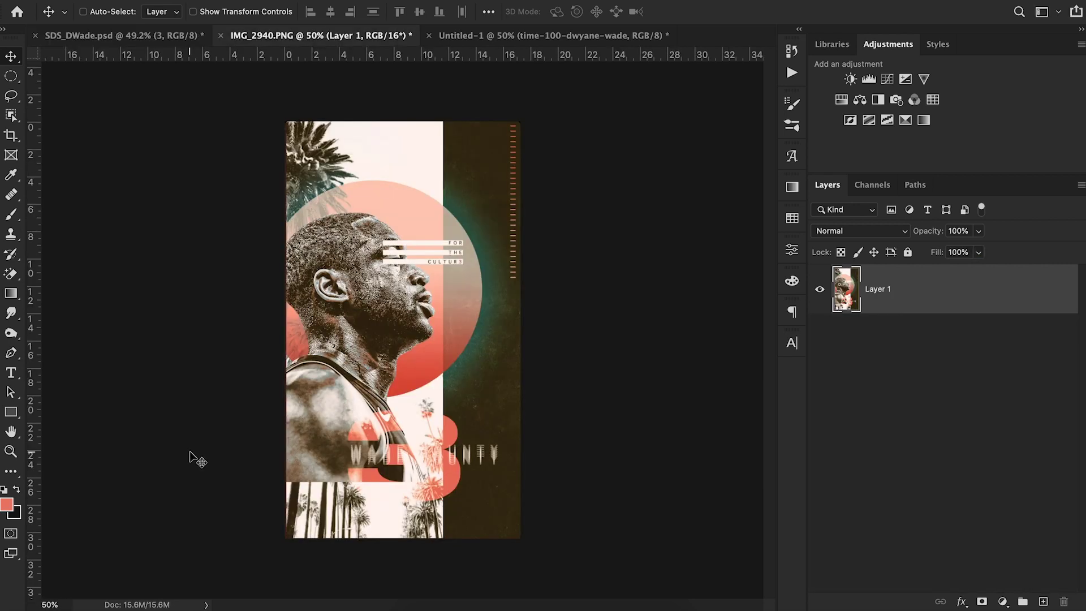
pyautogui.click(11, 451)
pyautogui.moveTo(425, 419); pyautogui.dragTo(551, 441)
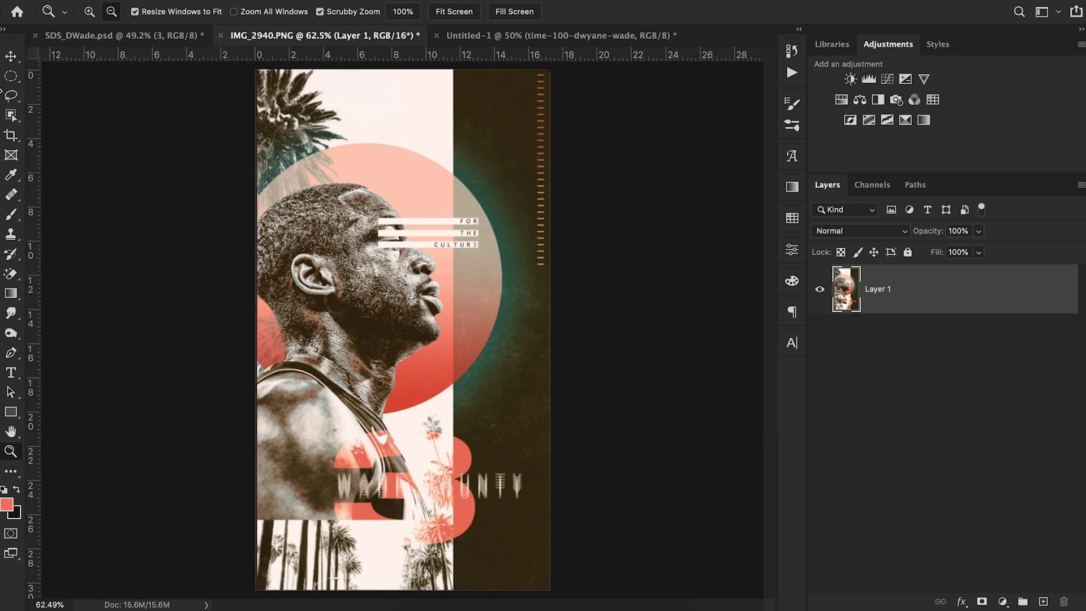
pyautogui.click(10, 56)
pyautogui.click(127, 35)
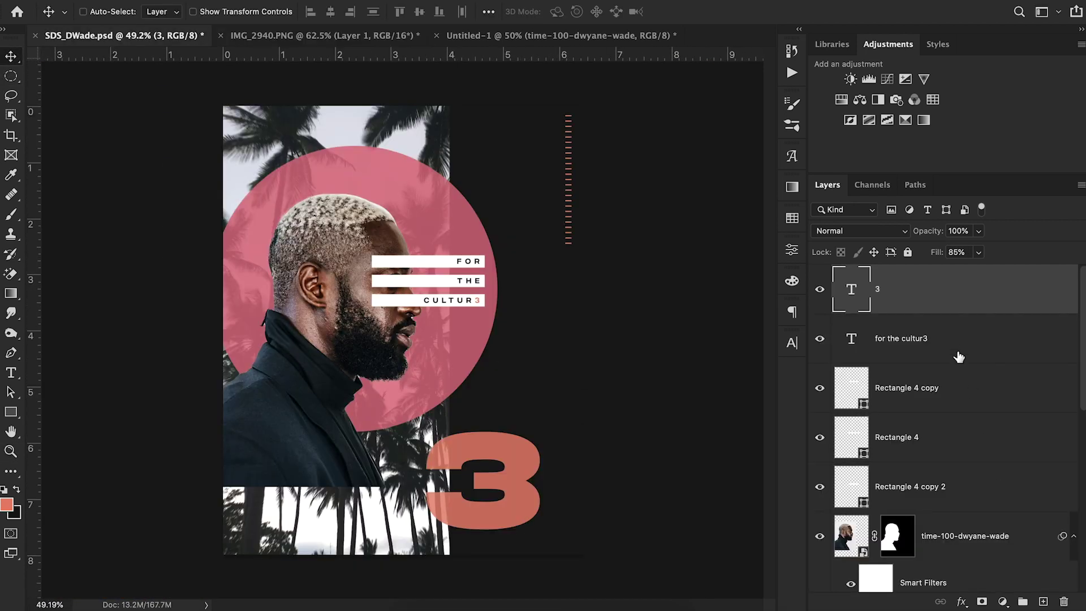
pyautogui.click(437, 2)
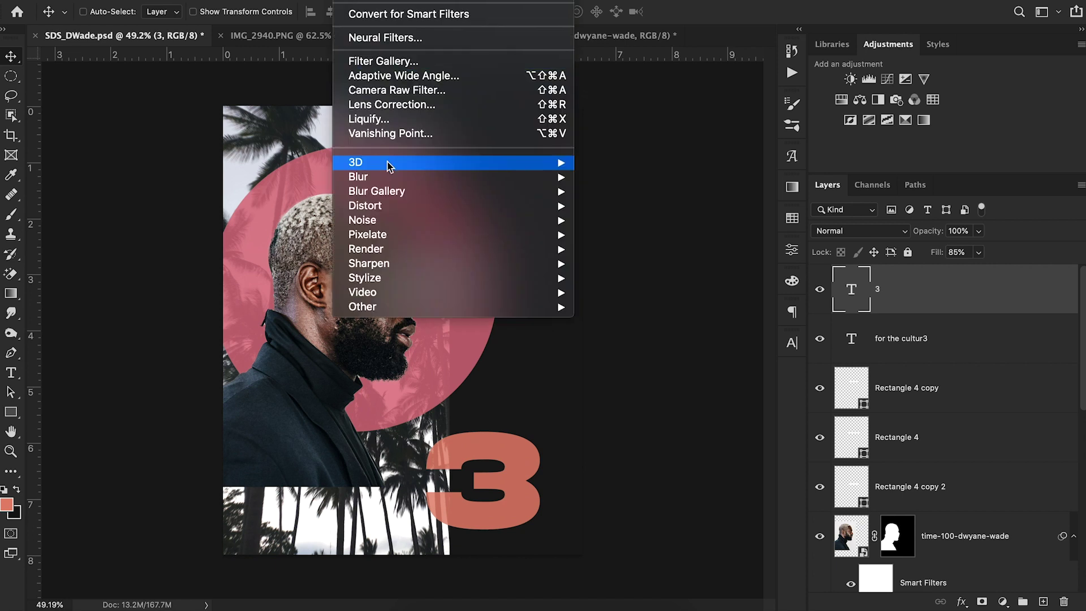
pyautogui.moveTo(388, 178)
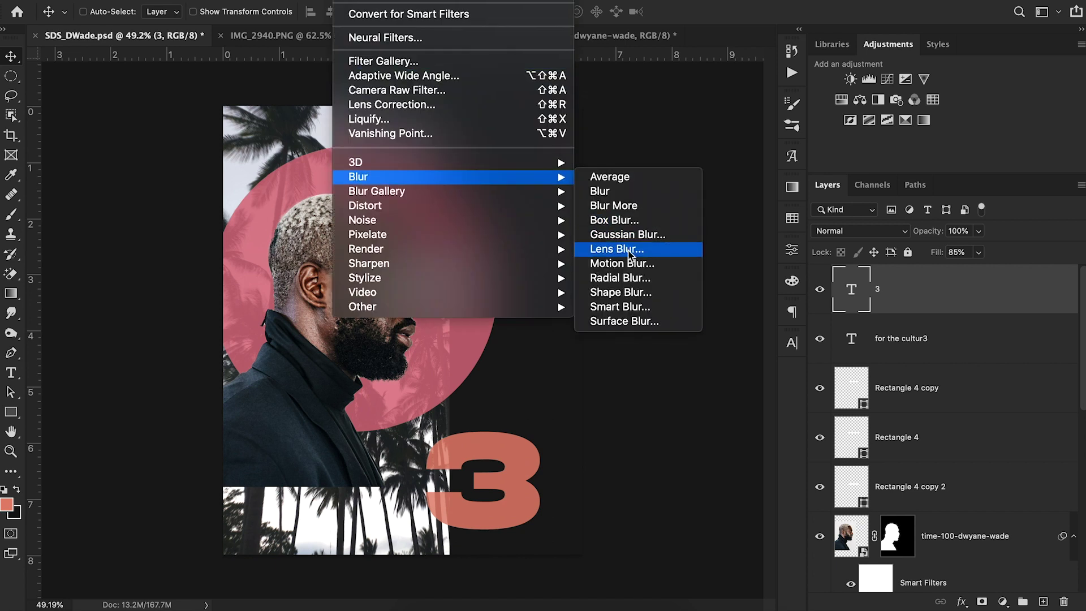
pyautogui.click(627, 268)
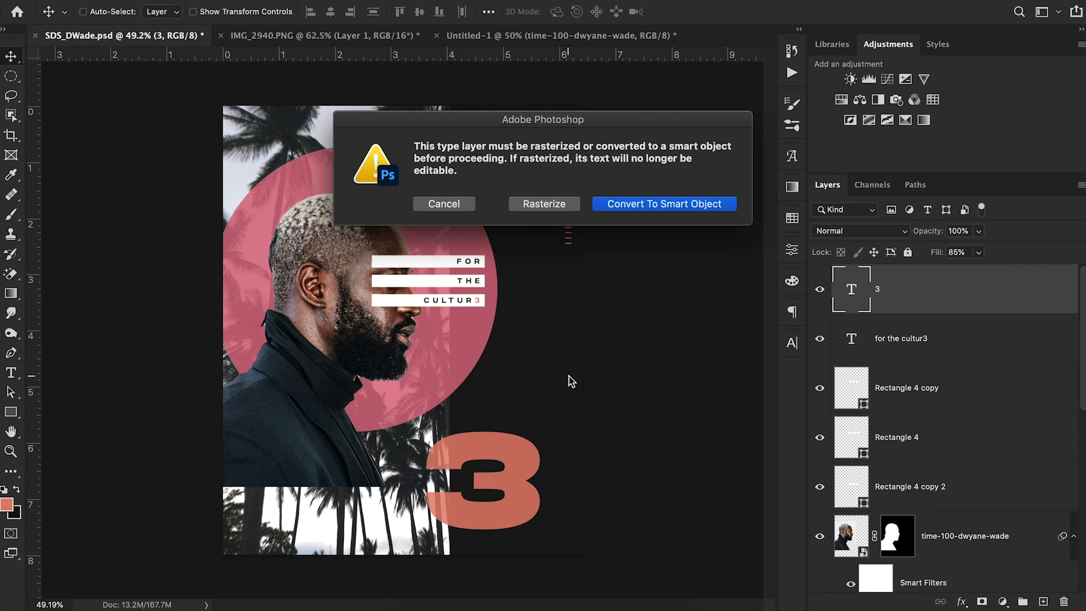
pyautogui.click(674, 205)
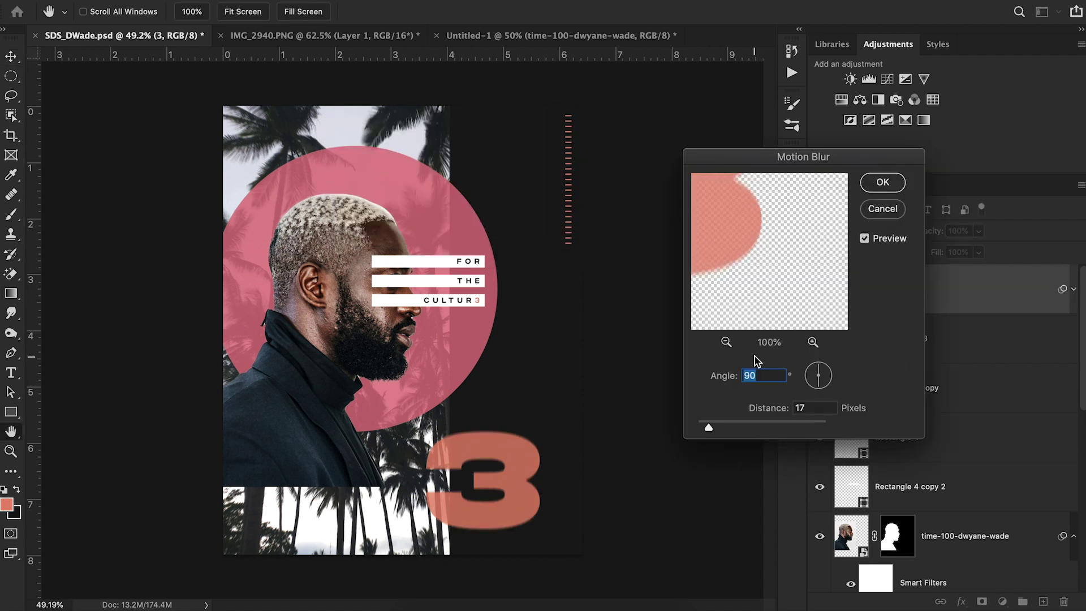
pyautogui.click(815, 408)
pyautogui.write('5')
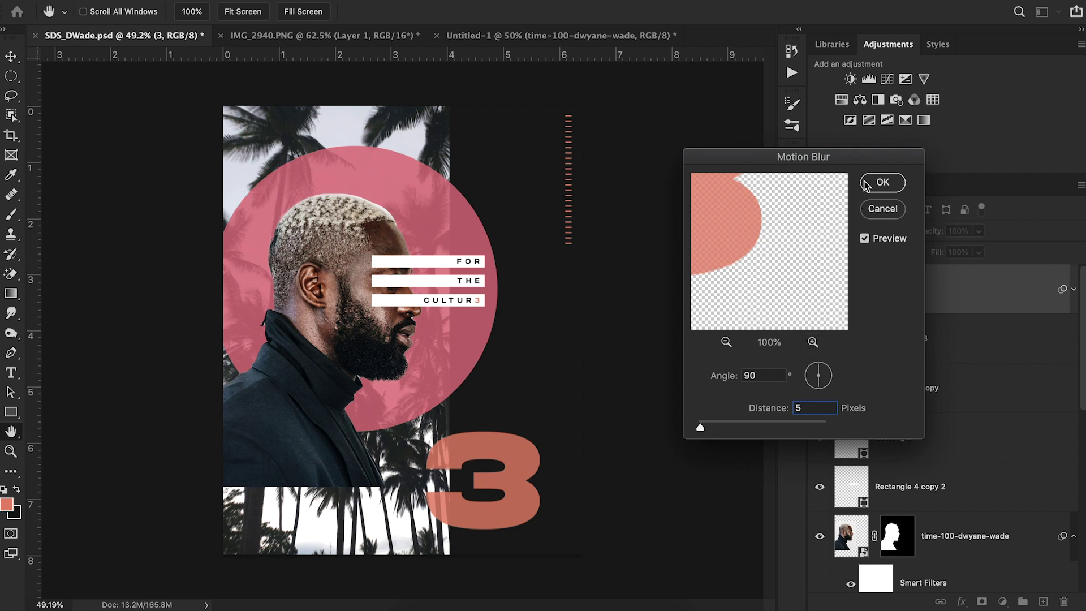
pyautogui.click(861, 184)
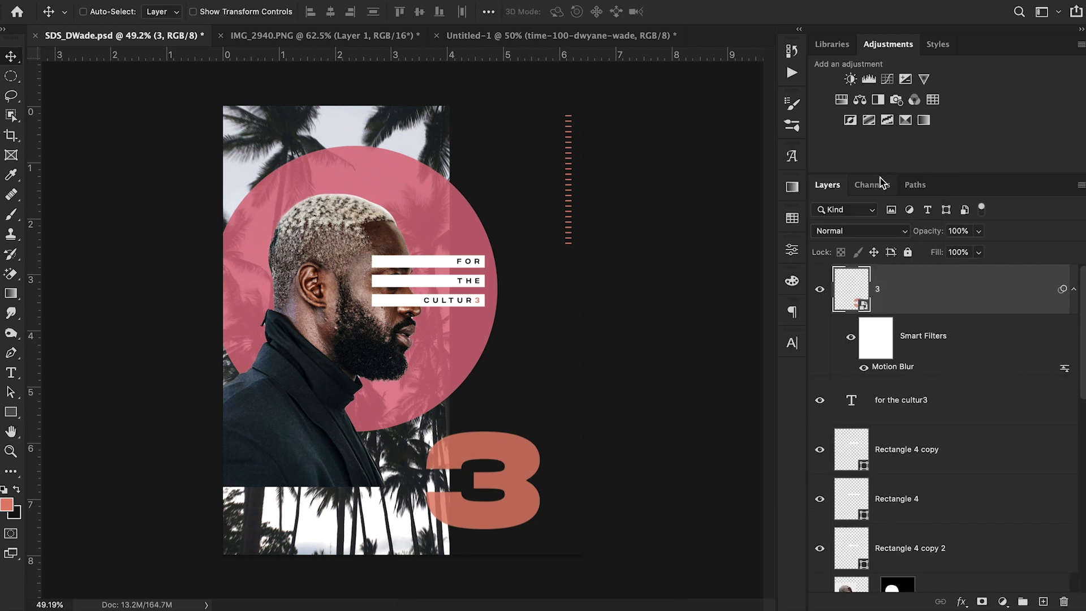
# Step: Check the reference poster and add a new text layer reading "wade county" above the large 3
pyautogui.click(361, 35)
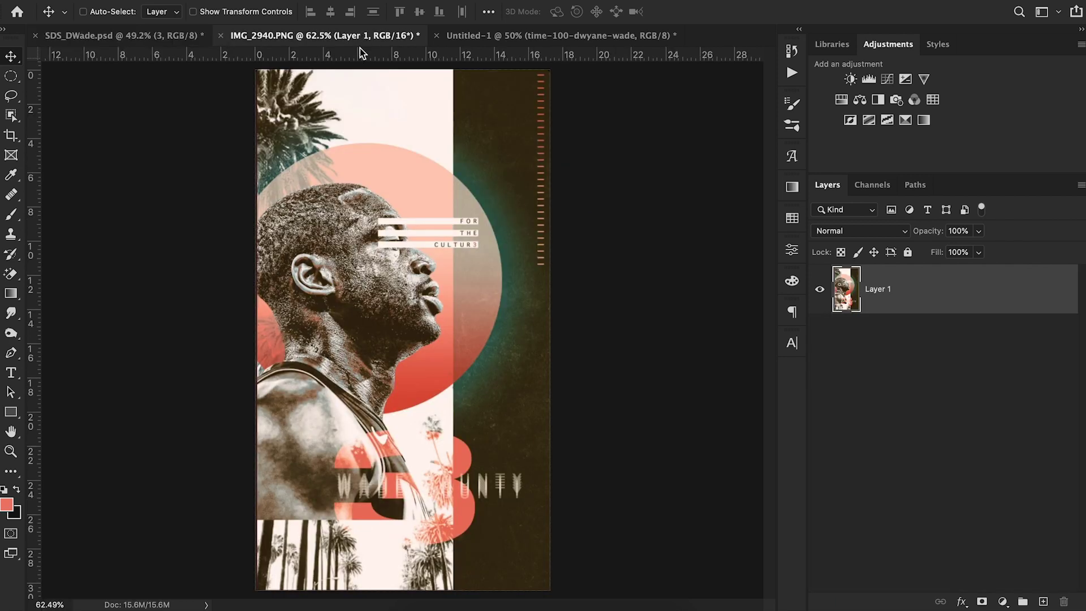
pyautogui.click(125, 36)
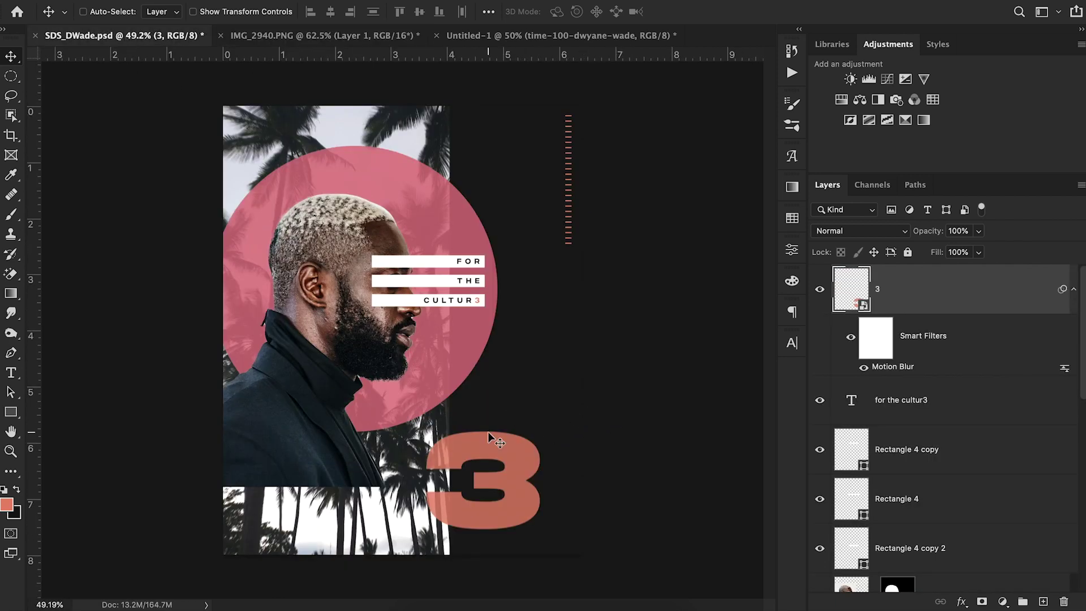
pyautogui.press('t')
pyautogui.click(494, 390)
pyautogui.write('wade count')
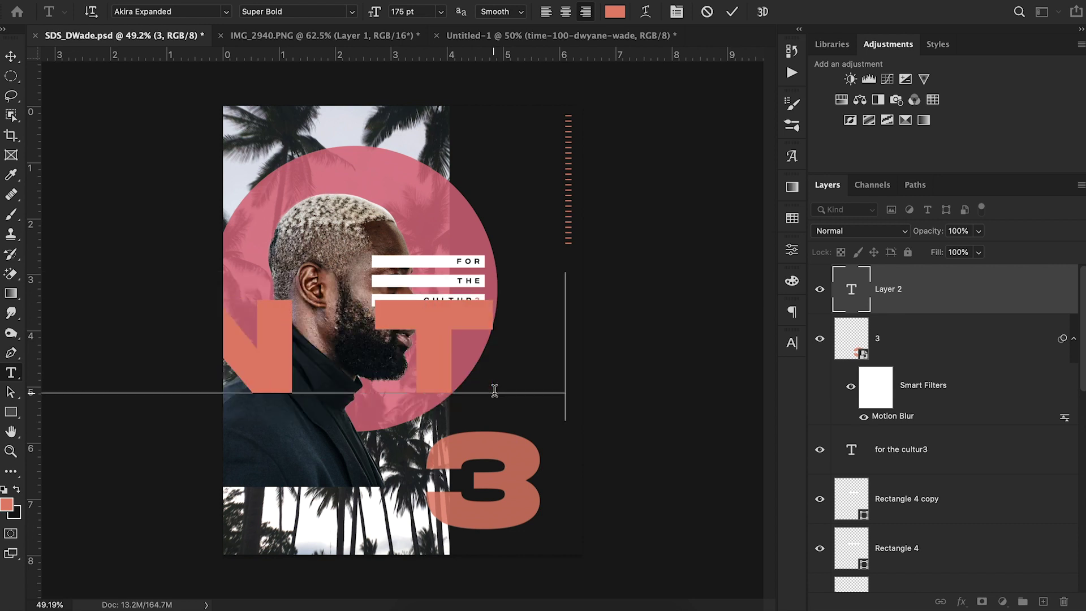
pyautogui.write('y')
pyautogui.click(11, 56)
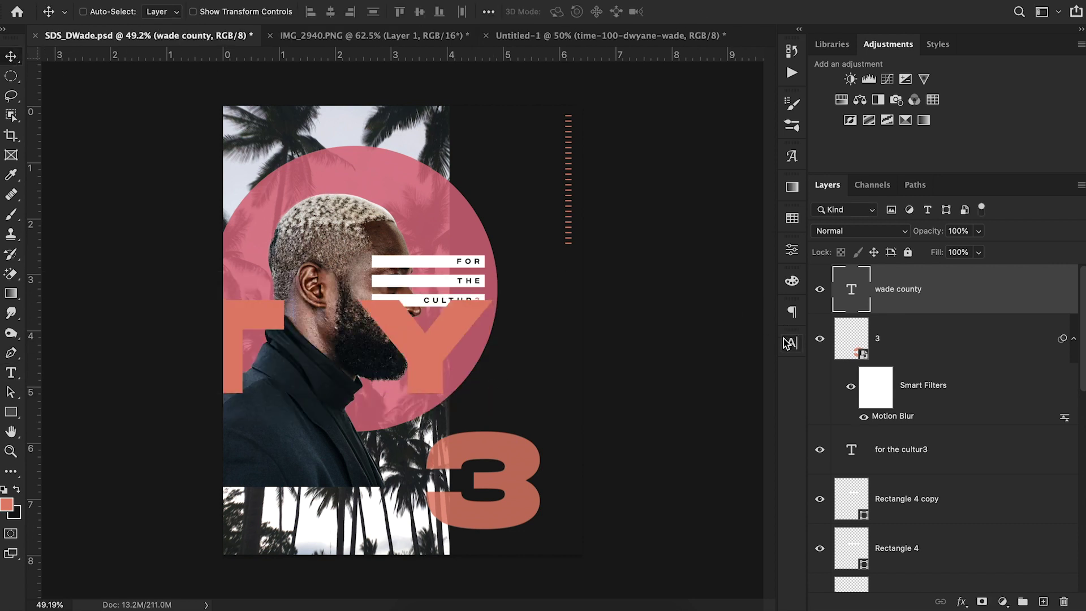
# Step: Reduce the "wade county" text to 22 pt, place it across the large 3 and set its tracking to 0
pyautogui.click(792, 341)
pyautogui.click(616, 383)
pyautogui.write('53')
pyautogui.press('Return')
pyautogui.moveTo(607, 395); pyautogui.dragTo(593, 395)
pyautogui.moveTo(445, 388); pyautogui.dragTo(567, 467)
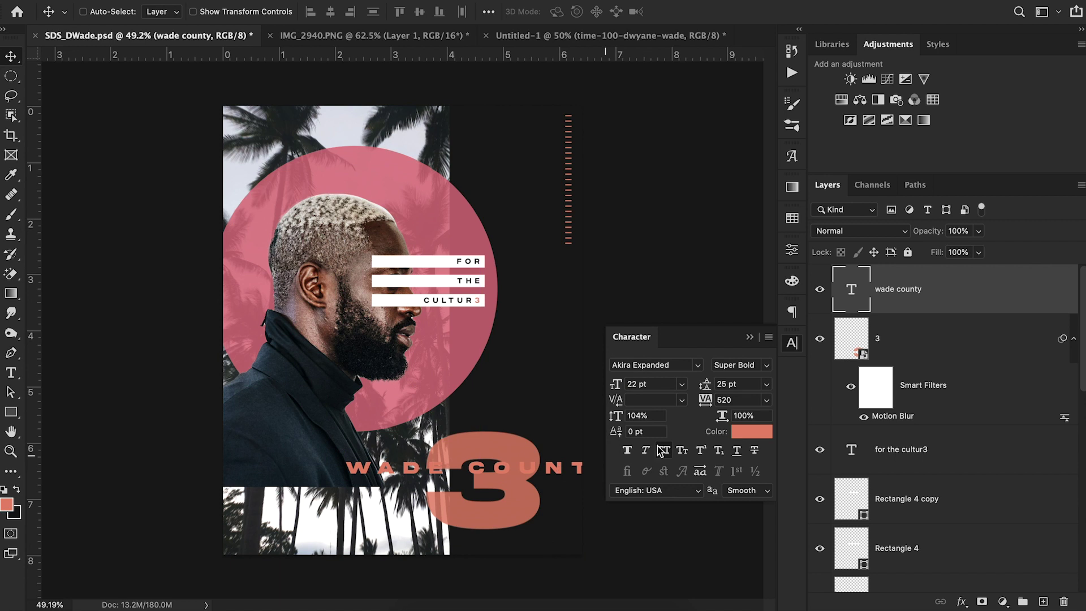
pyautogui.click(751, 401)
pyautogui.write('0')
pyautogui.press('Return')
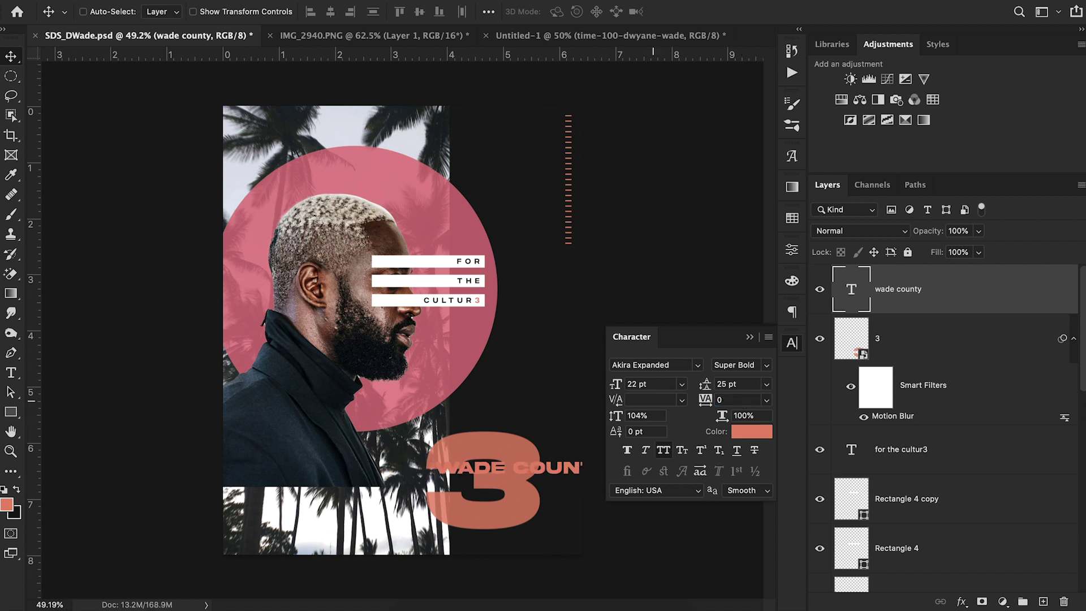
# Step: Change the "wade county" text to Integral CF Regular in white, ffffff, and reposition it centered over the large 3
pyautogui.click(698, 366)
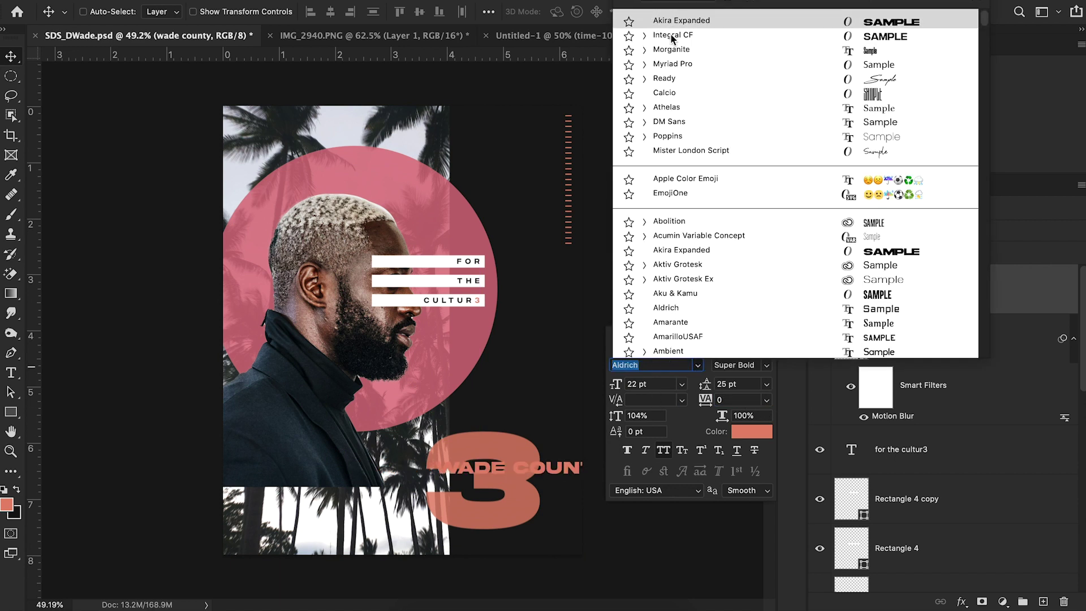
pyautogui.click(672, 35)
pyautogui.moveTo(539, 483); pyautogui.dragTo(476, 486)
pyautogui.click(752, 432)
pyautogui.moveTo(752, 435)
pyautogui.mouseDown()
pyautogui.moveTo(739, 369)
pyautogui.moveTo(589, 225)
pyautogui.mouseUp()
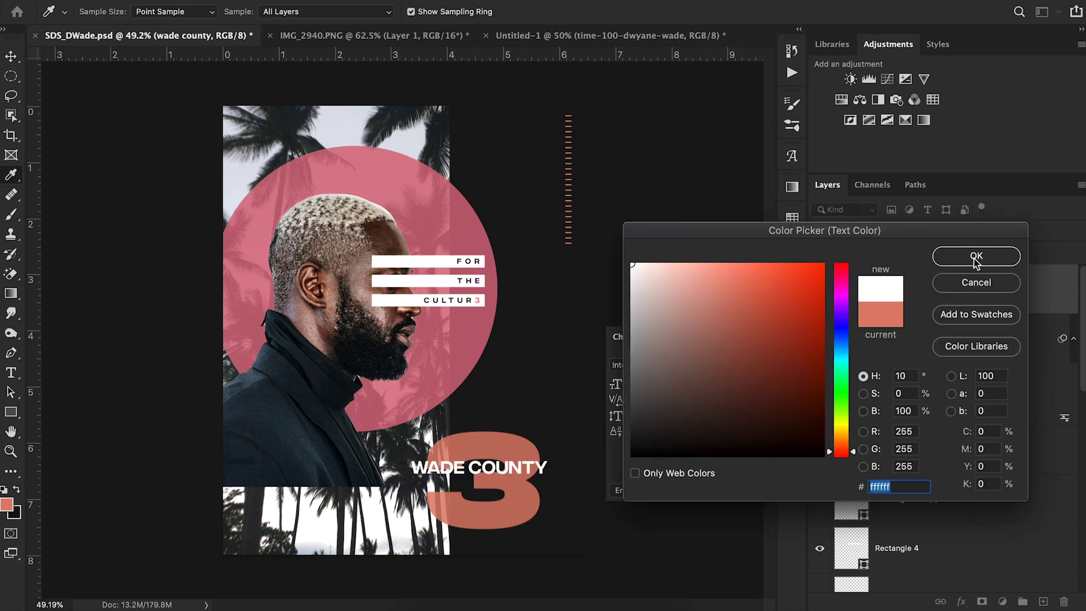
pyautogui.click(976, 257)
pyautogui.press('v')
pyautogui.hotkey('shift', 'Right')
pyautogui.hotkey('shift', 'Right')
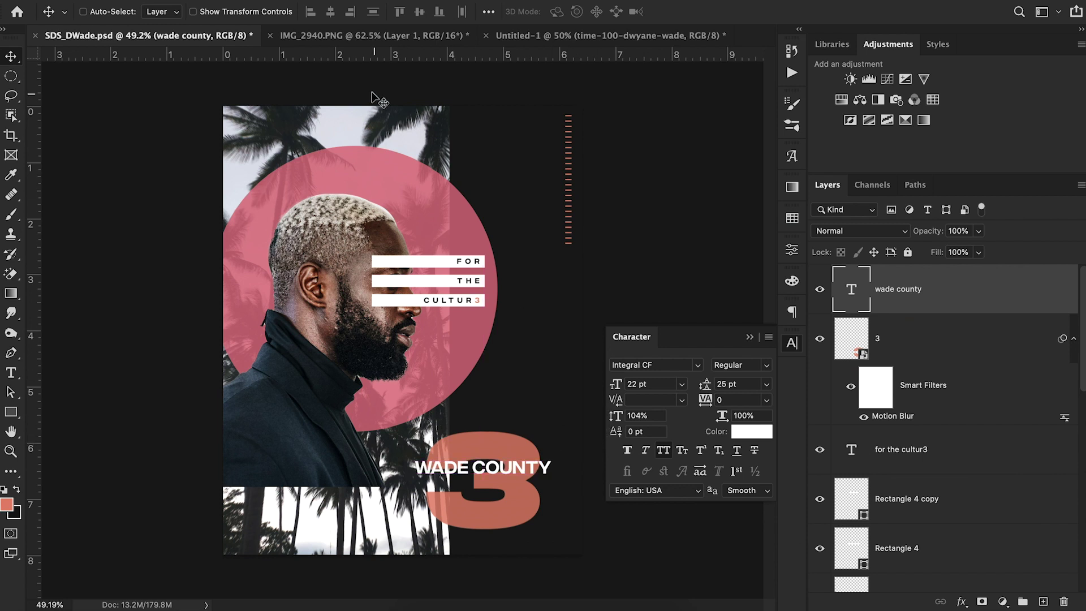
# Step: Check the reference poster's title, convert the "wade county" text to a smart object and apply a 90° Motion Blur with 17 pixels distance
pyautogui.click(372, 35)
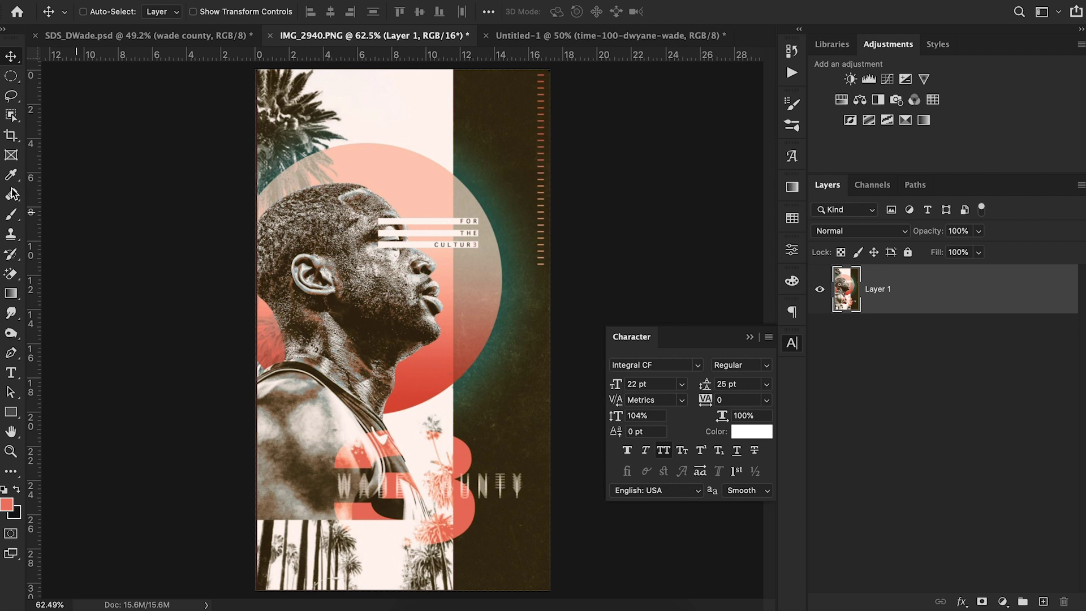
pyautogui.click(124, 35)
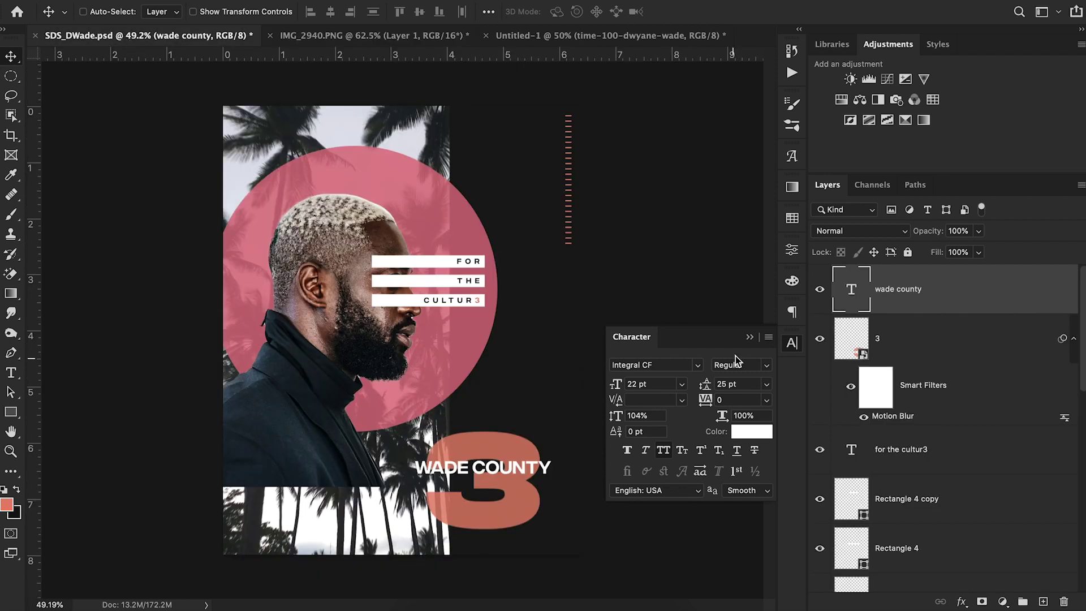
pyautogui.click(750, 337)
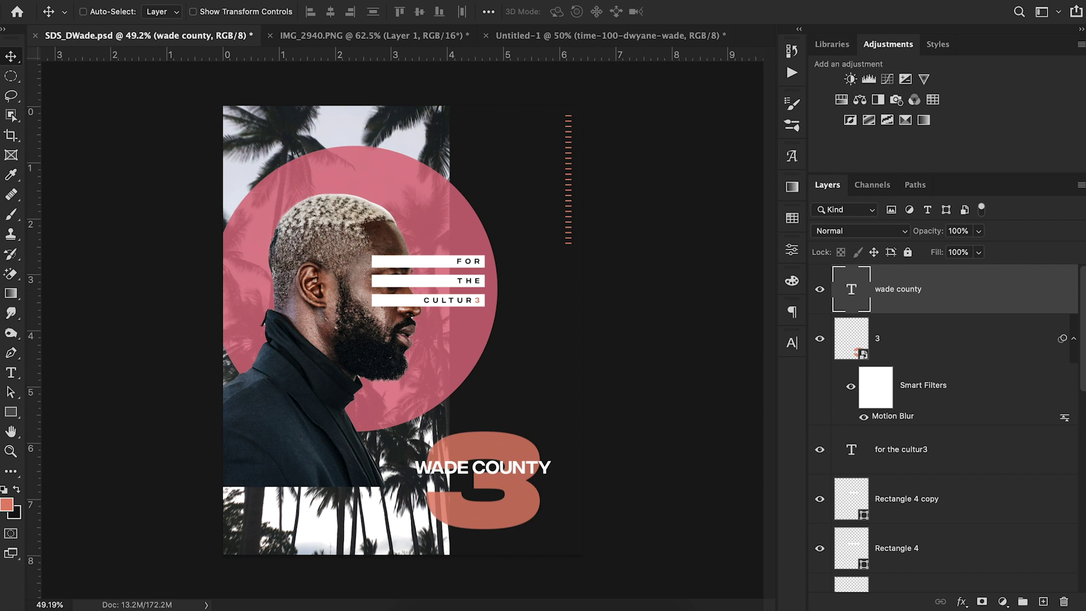
pyautogui.click(349, 1)
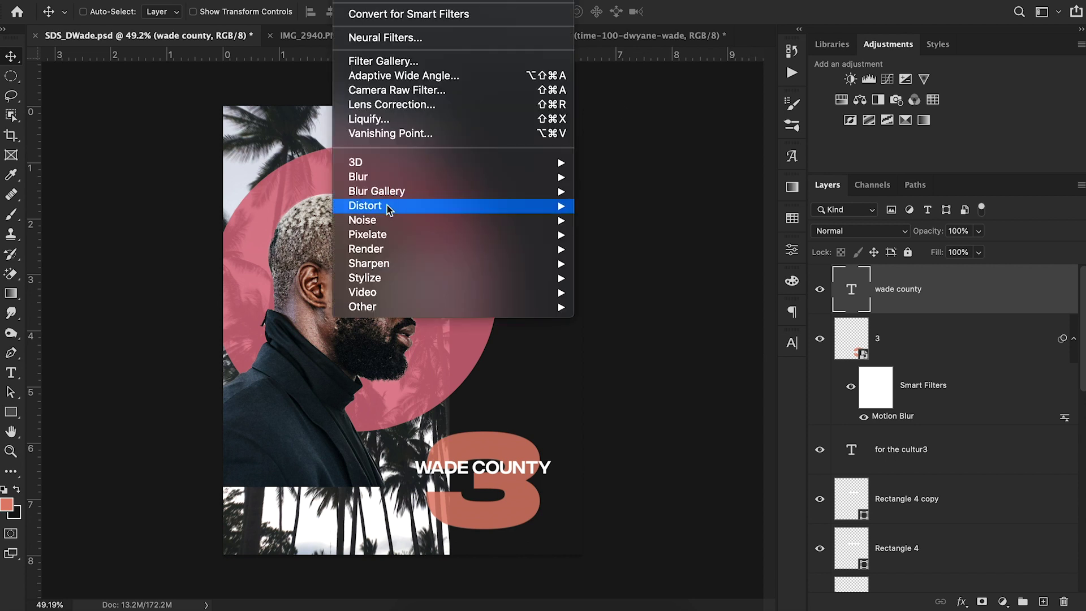
pyautogui.moveTo(372, 176)
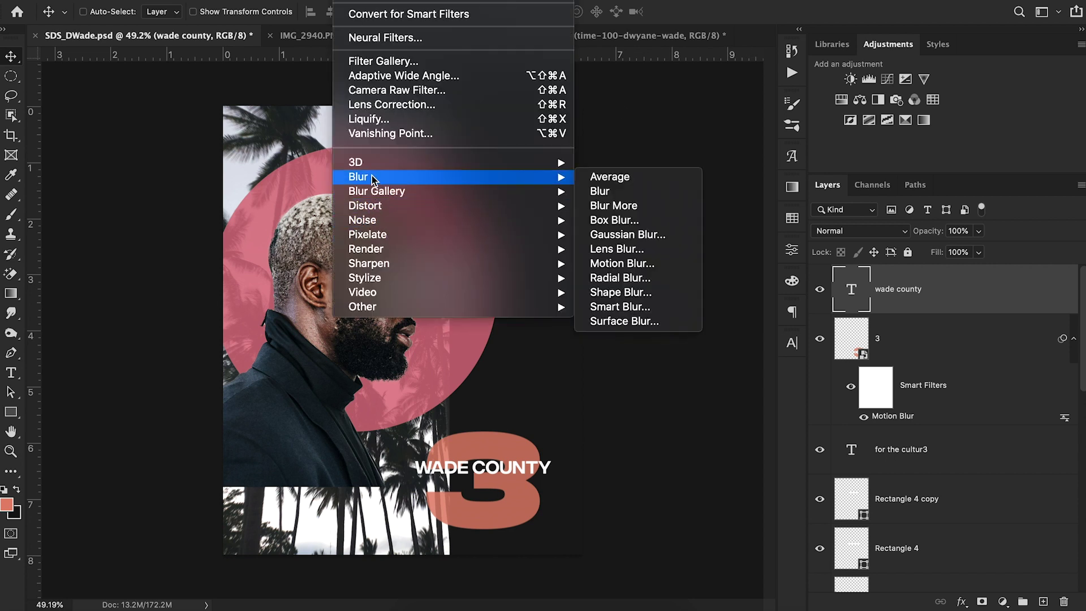
pyautogui.click(644, 264)
pyautogui.click(661, 203)
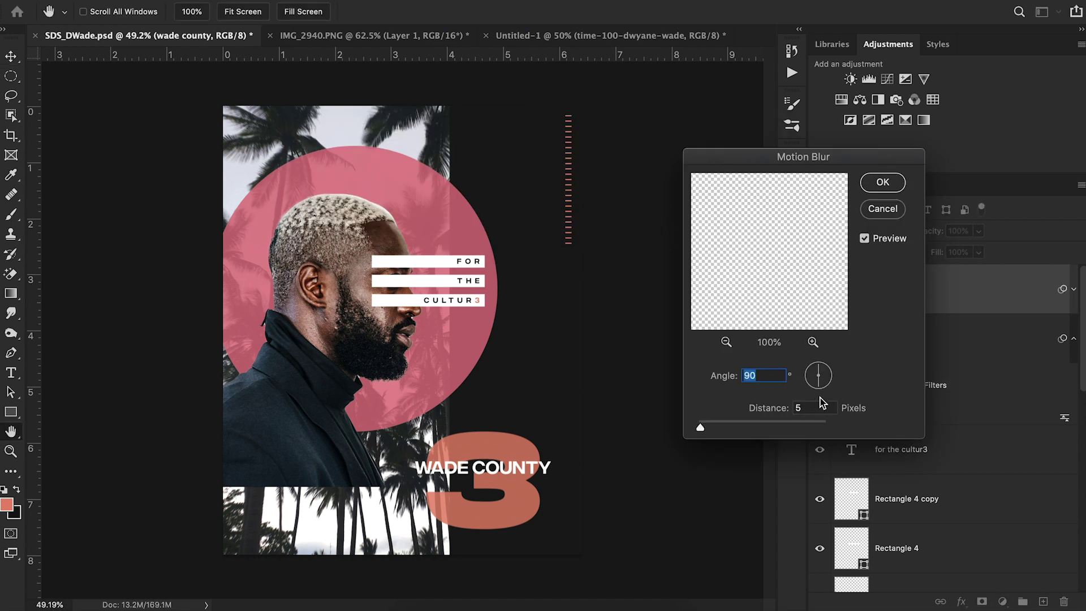
pyautogui.doubleClick(815, 402)
pyautogui.write('15')
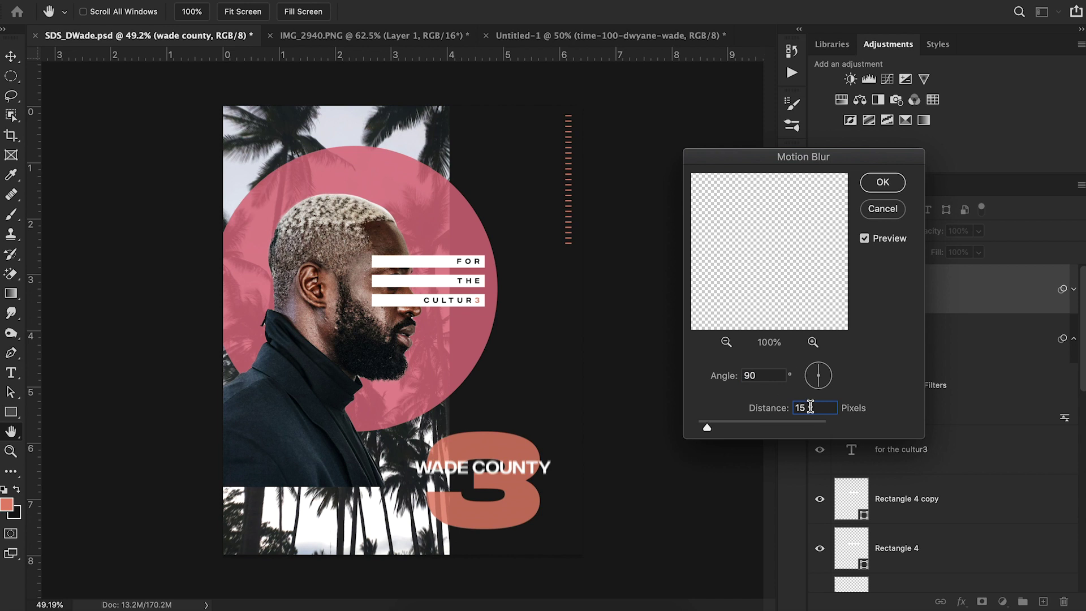
pyautogui.press('BackSpace')
pyautogui.write('8')
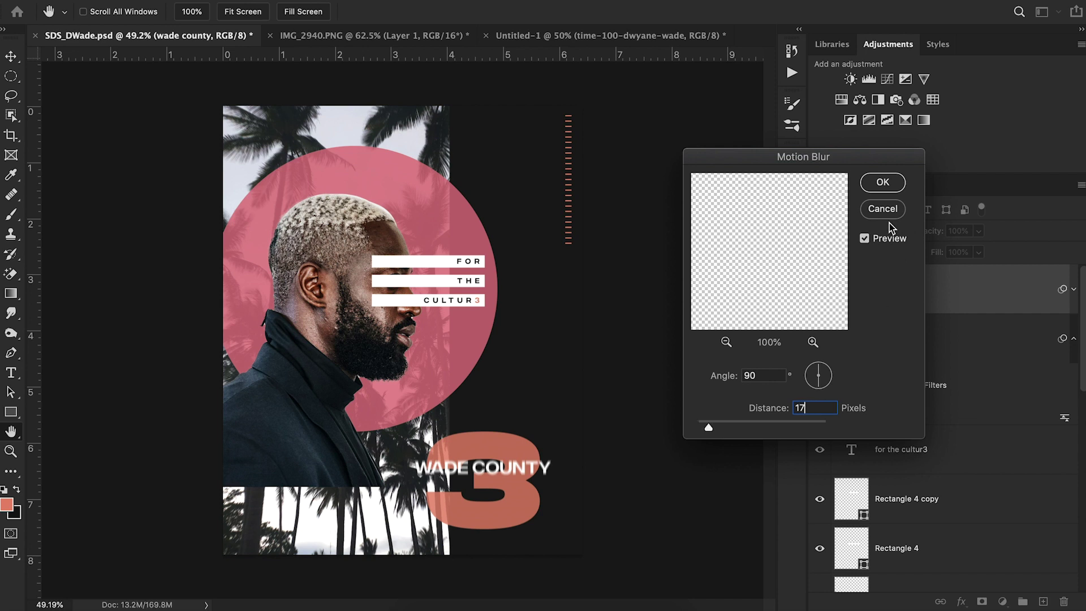
pyautogui.click(874, 188)
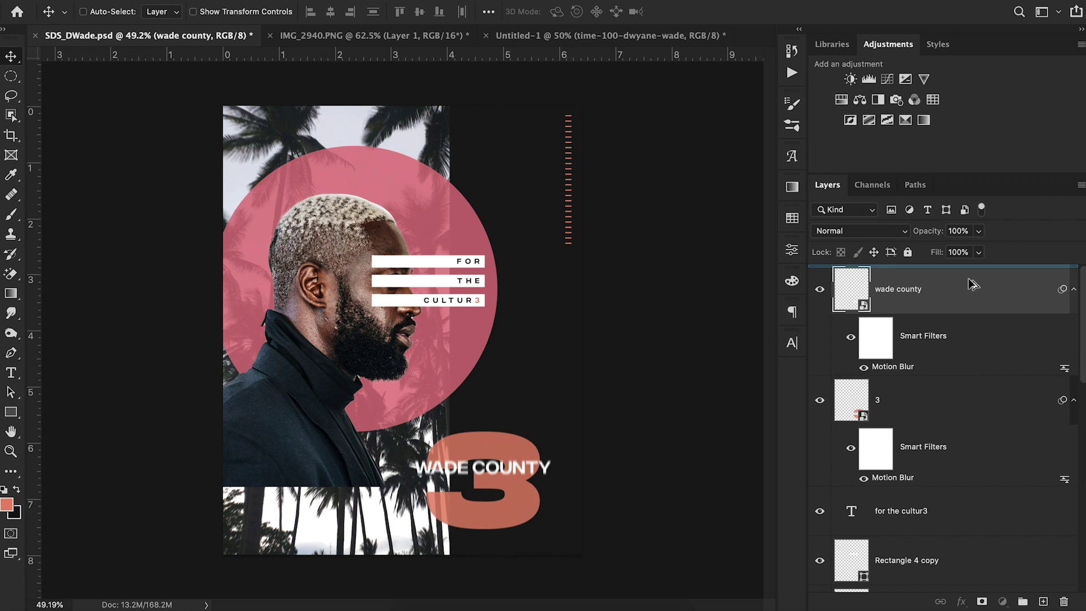
# Step: Duplicate the blurred "wade county" layer three times, offsetting each copy slightly lower to build a stacked, overlapping title
pyautogui.press('super+j')
pyautogui.moveTo(577, 485); pyautogui.dragTo(577, 494)
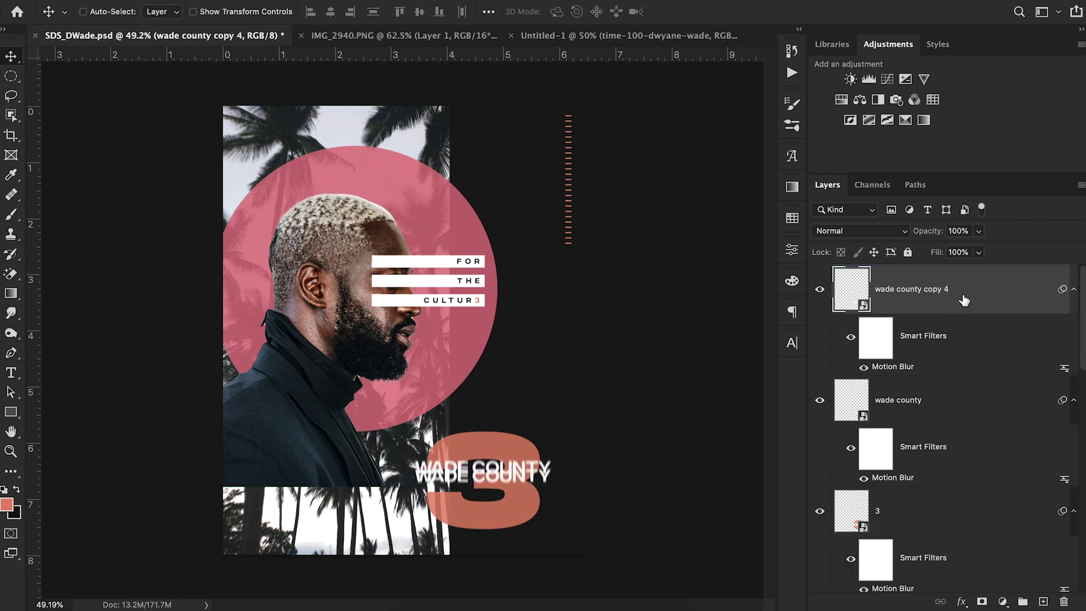
pyautogui.press('super+j')
pyautogui.moveTo(610, 418); pyautogui.dragTo(606, 432)
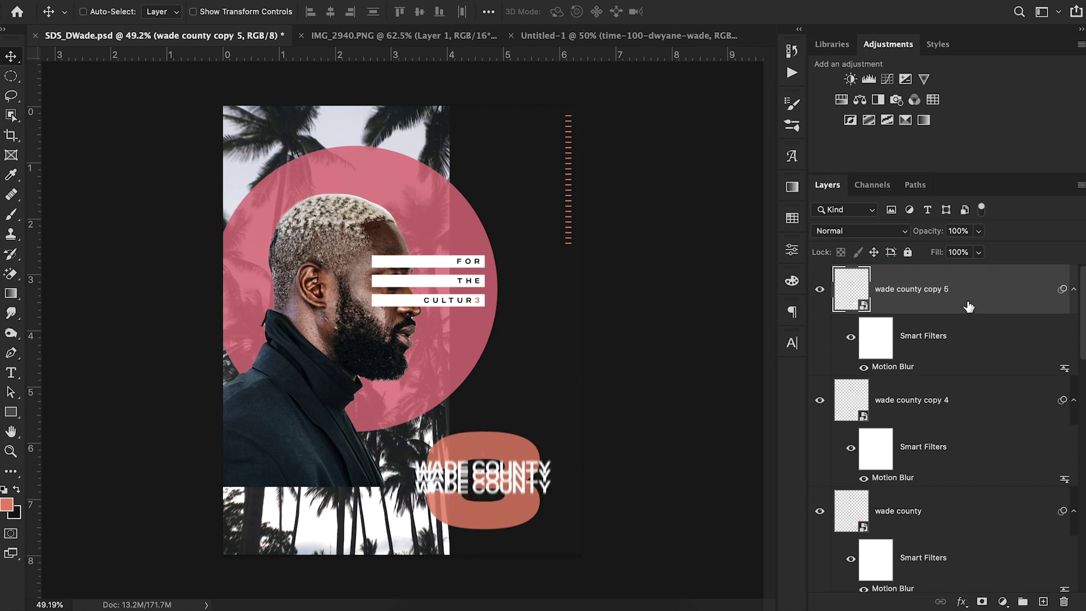
pyautogui.press('super+j')
pyautogui.moveTo(608, 392); pyautogui.dragTo(608, 403)
# Step: Compare the title with the reference poster and reposition the three "wade county" copies vertically so they overlap more tightly
pyautogui.click(316, 36)
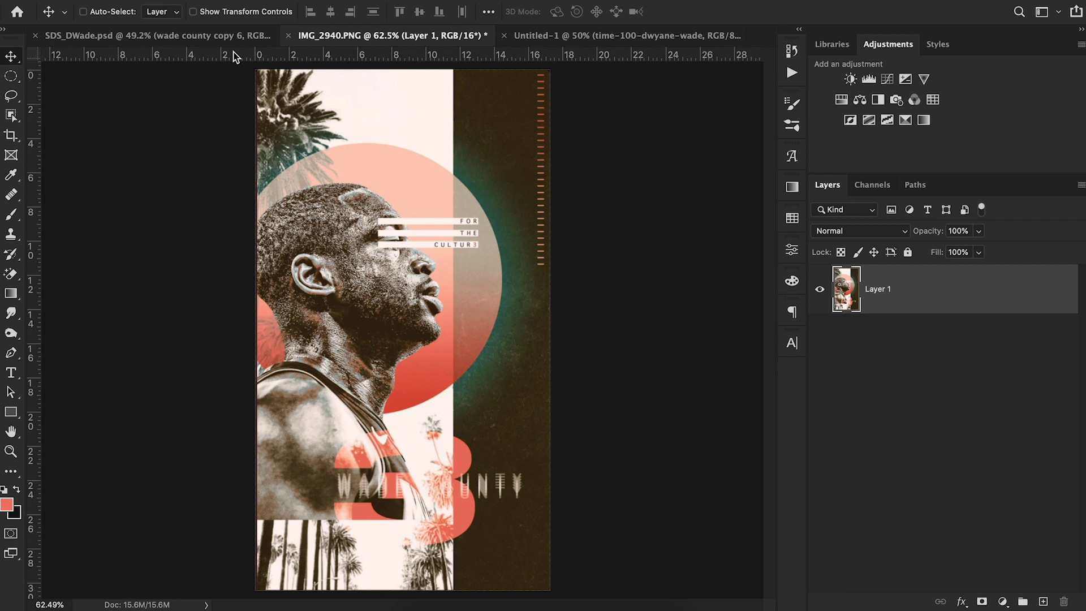
pyautogui.click(157, 37)
pyautogui.scroll(-2, 971, 466)
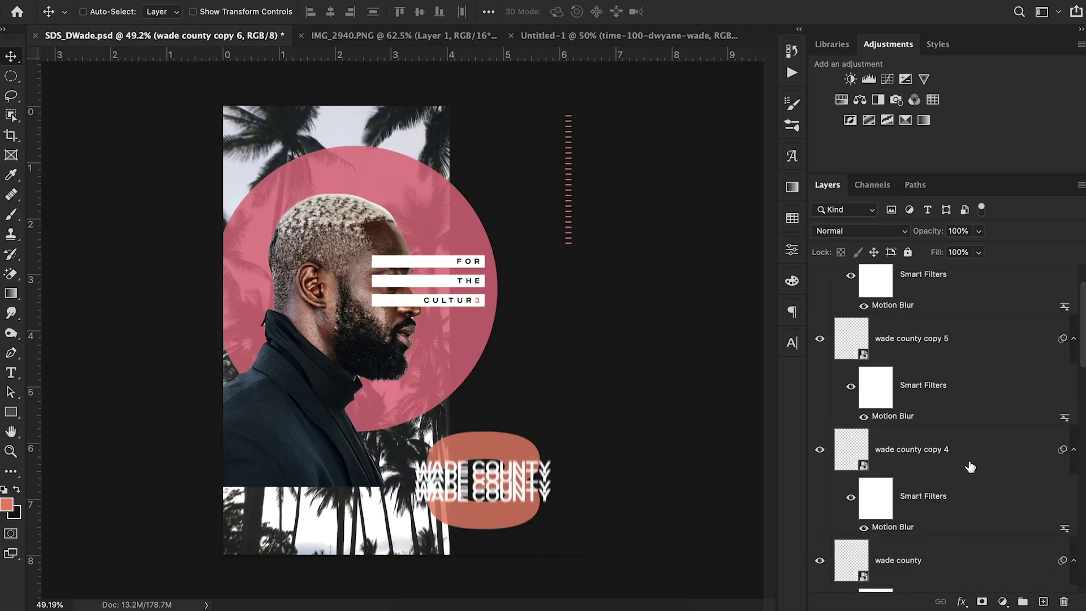
pyautogui.scroll(-2, 971, 467)
pyautogui.click(967, 434)
pyautogui.moveTo(609, 479); pyautogui.dragTo(609, 485)
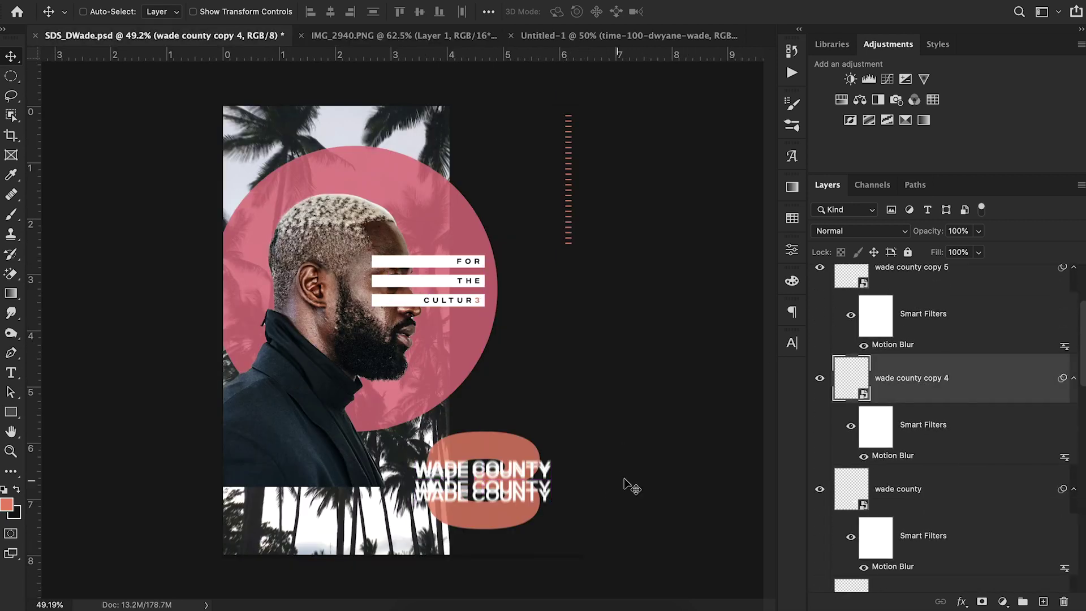
pyautogui.click(930, 314)
pyautogui.moveTo(486, 498)
pyautogui.mouseDown()
pyautogui.moveTo(489, 467)
pyautogui.moveTo(487, 484)
pyautogui.mouseUp()
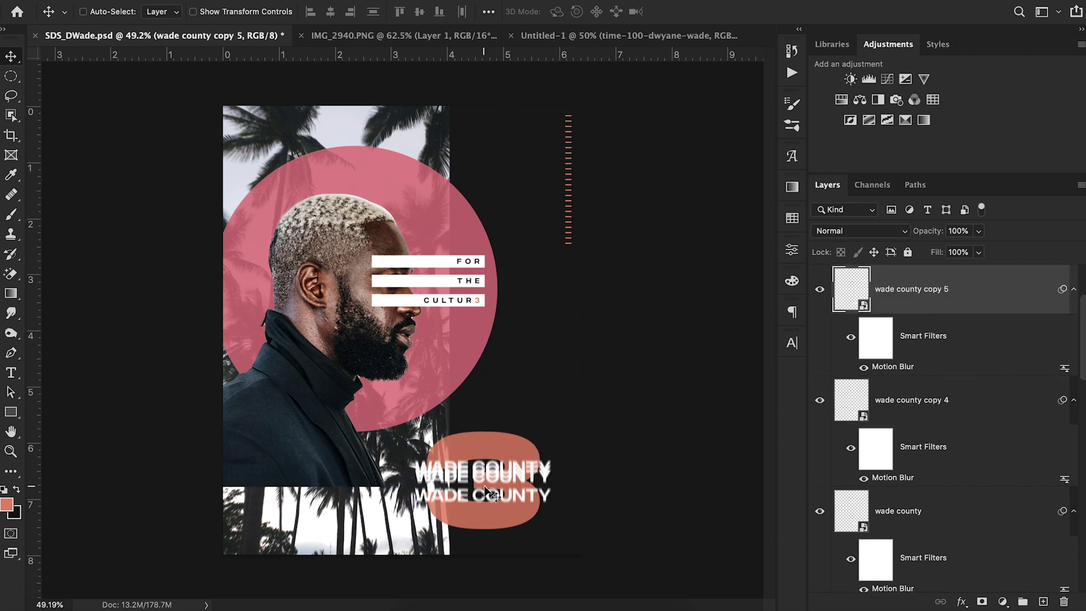
pyautogui.press('super+j')
pyautogui.moveTo(572, 477)
pyautogui.mouseDown()
pyautogui.moveTo(571, 456)
pyautogui.moveTo(573, 468)
pyautogui.mouseUp()
# Step: Select all four "wade county" layers together and shift the stacked title slightly lower over the large 3
pyautogui.scroll(-3, 946, 524)
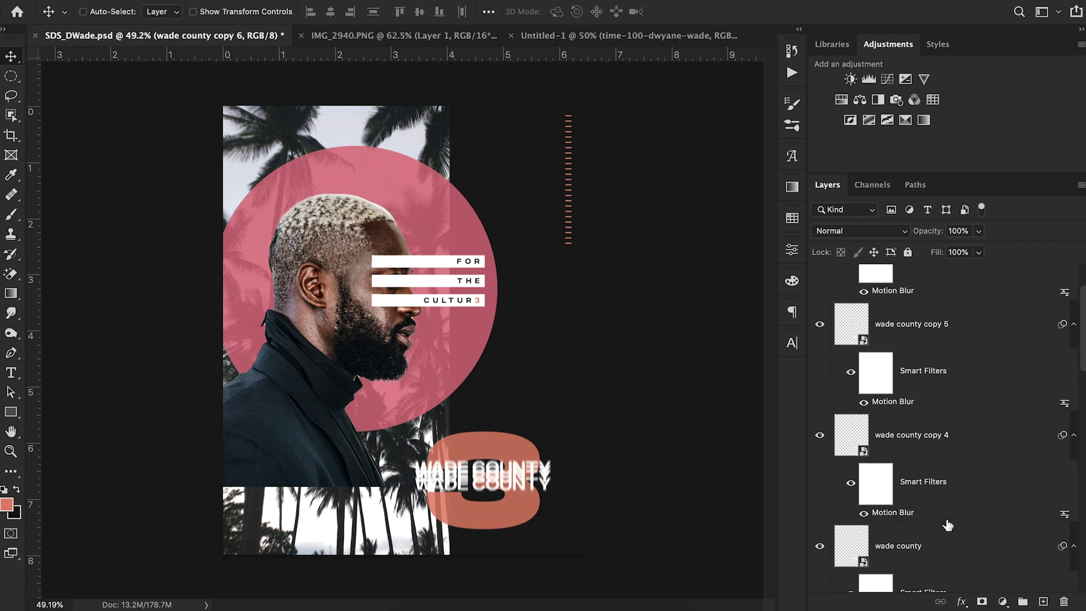
pyautogui.keyDown('shift'); pyautogui.click(970, 495); pyautogui.keyUp('shift')
pyautogui.moveTo(580, 479); pyautogui.dragTo(579, 482)
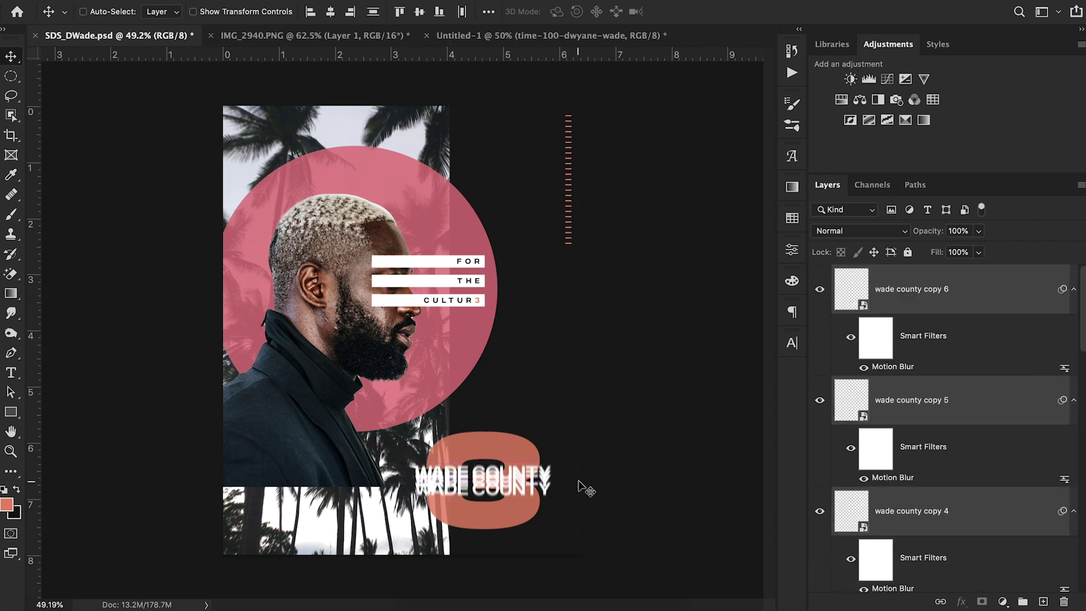
# Step: Check the reference poster and add a new empty layer between the pink circle, Ellipse 2, and the dark panel, Rectangle 3
pyautogui.click(317, 35)
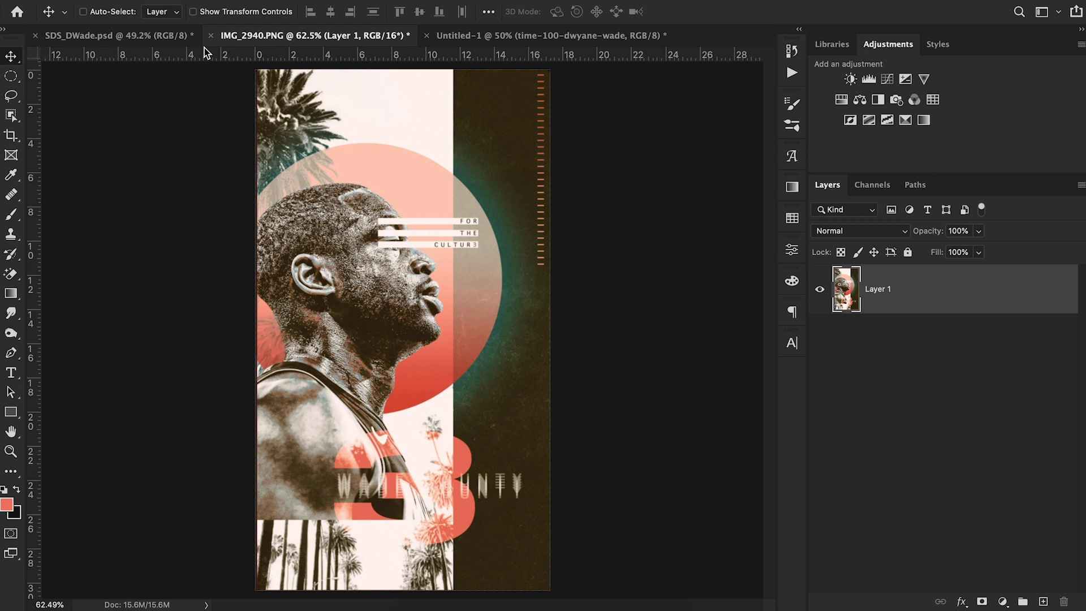
pyautogui.click(121, 39)
pyautogui.scroll(-8, 955, 565)
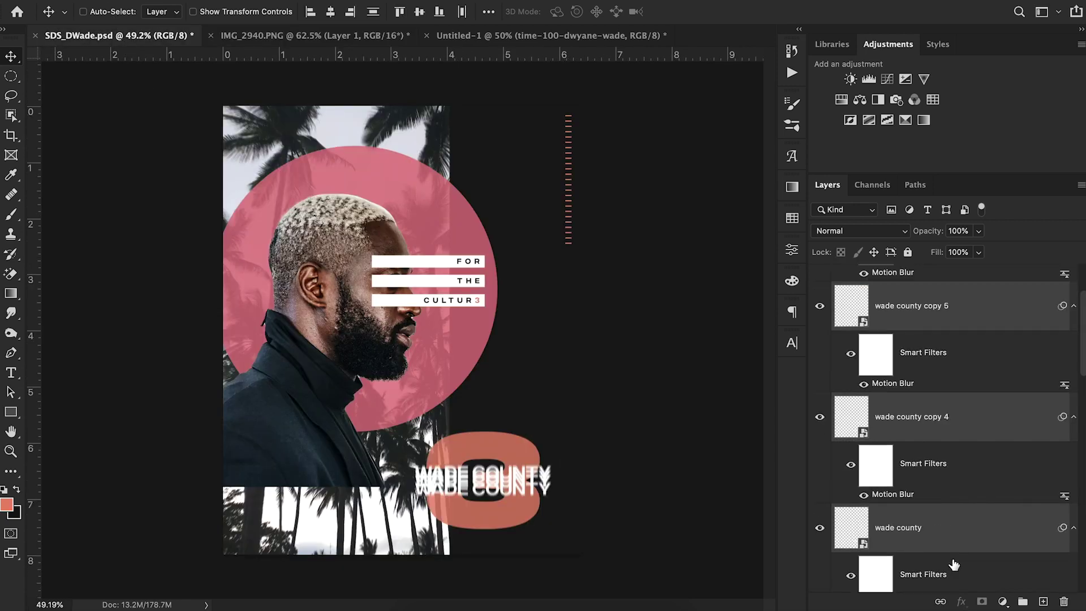
pyautogui.scroll(-6, 954, 564)
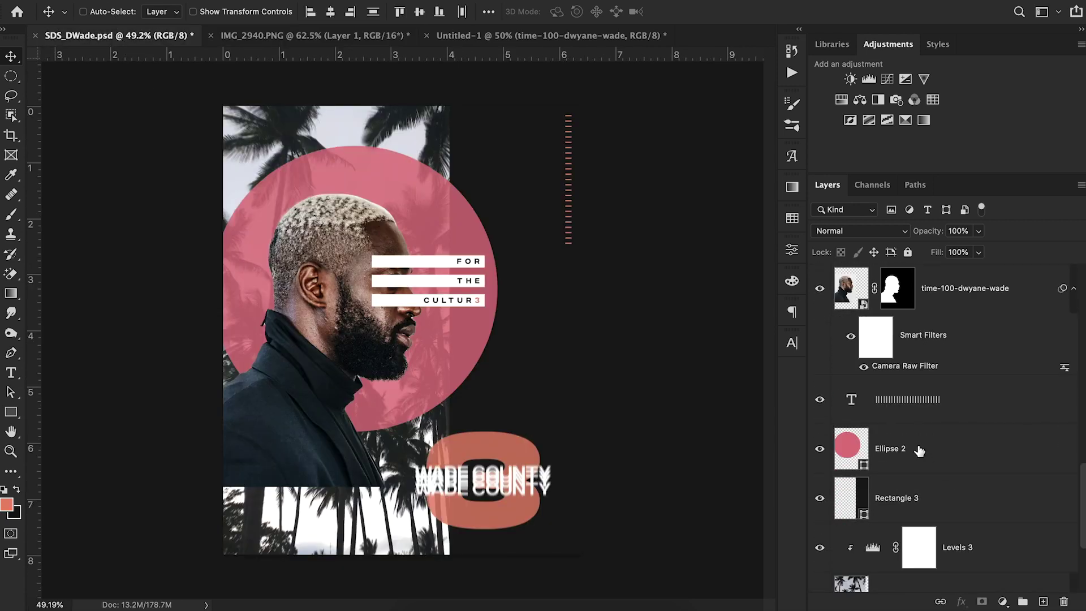
pyautogui.click(920, 450)
pyautogui.click(948, 501)
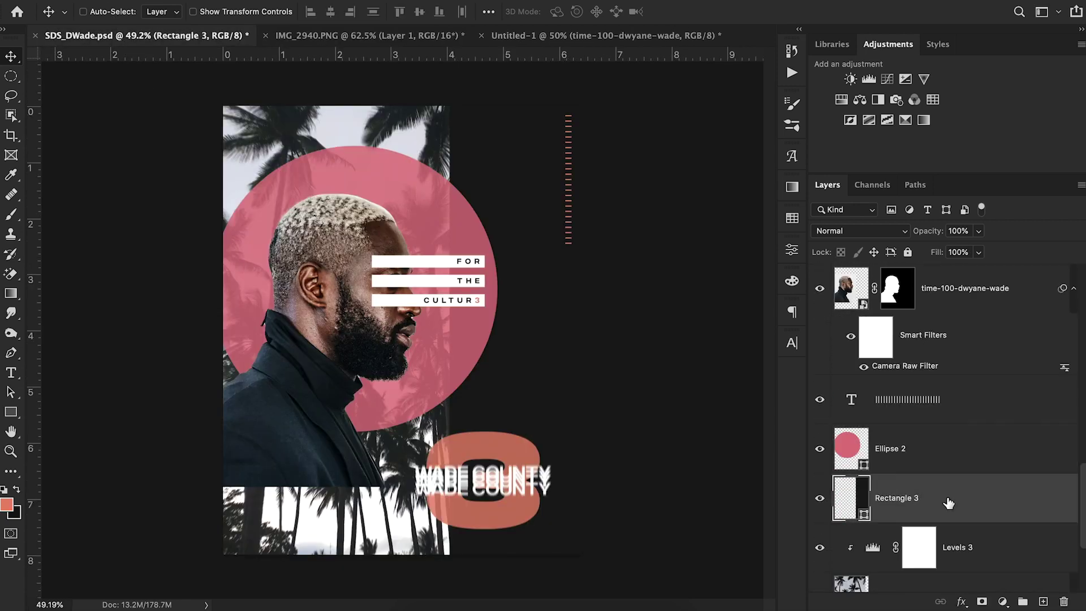
pyautogui.click(1044, 601)
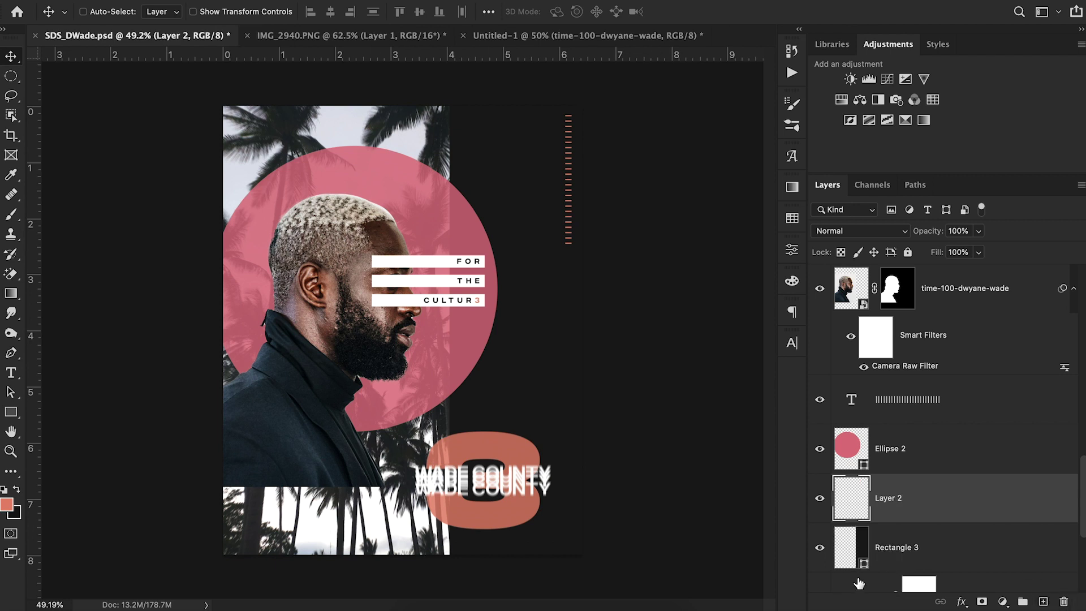
# Step: Check the reference poster's glow and draw a white, ffffff, radial gradient from the circle's center outward past its edge on Layer 2
pyautogui.click(376, 38)
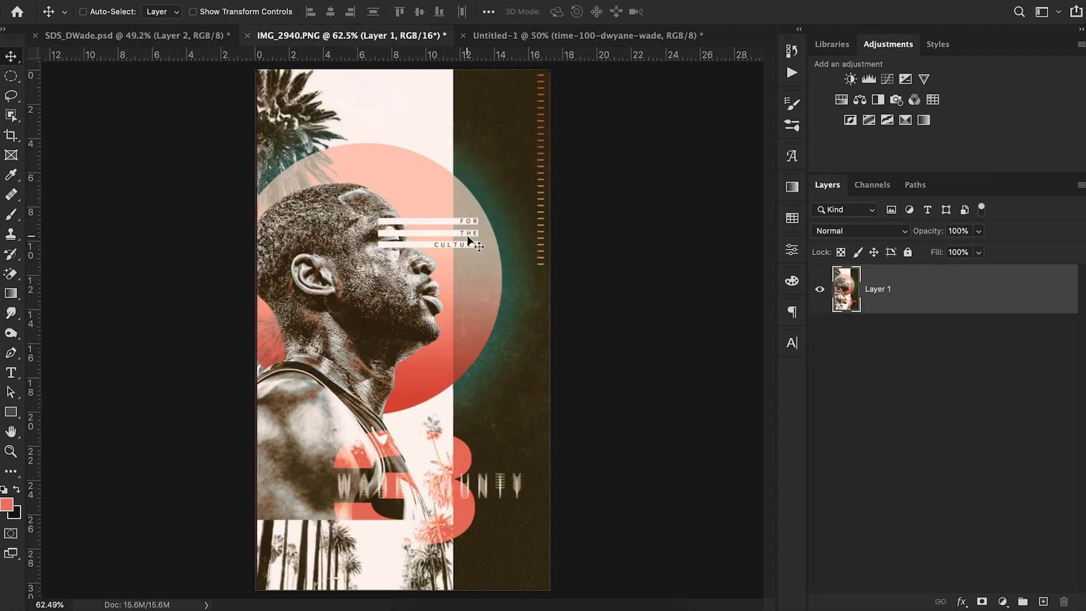
pyautogui.click(206, 33)
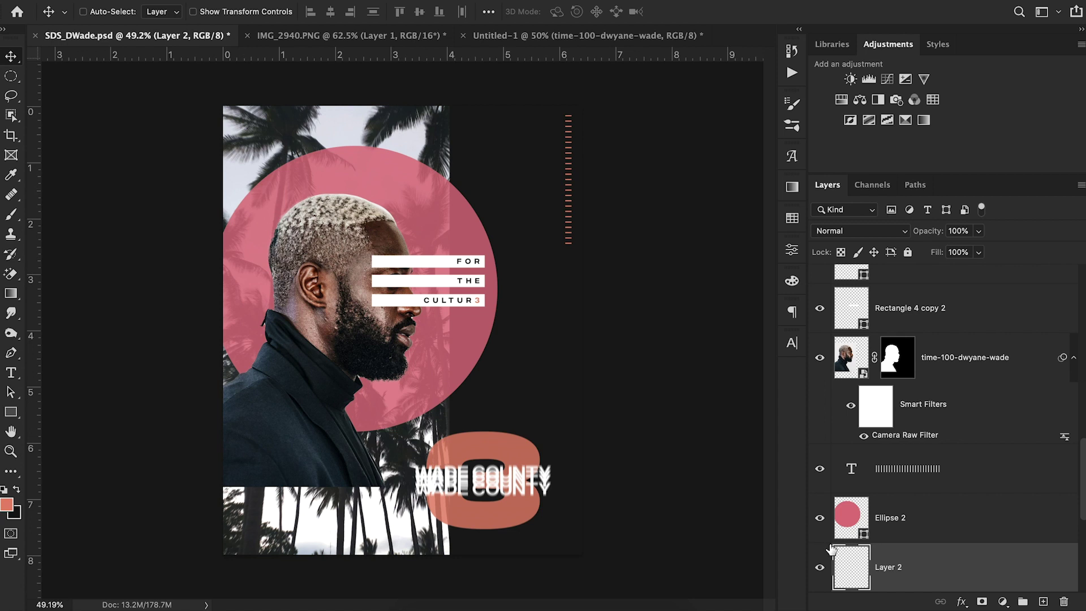
pyautogui.press('g')
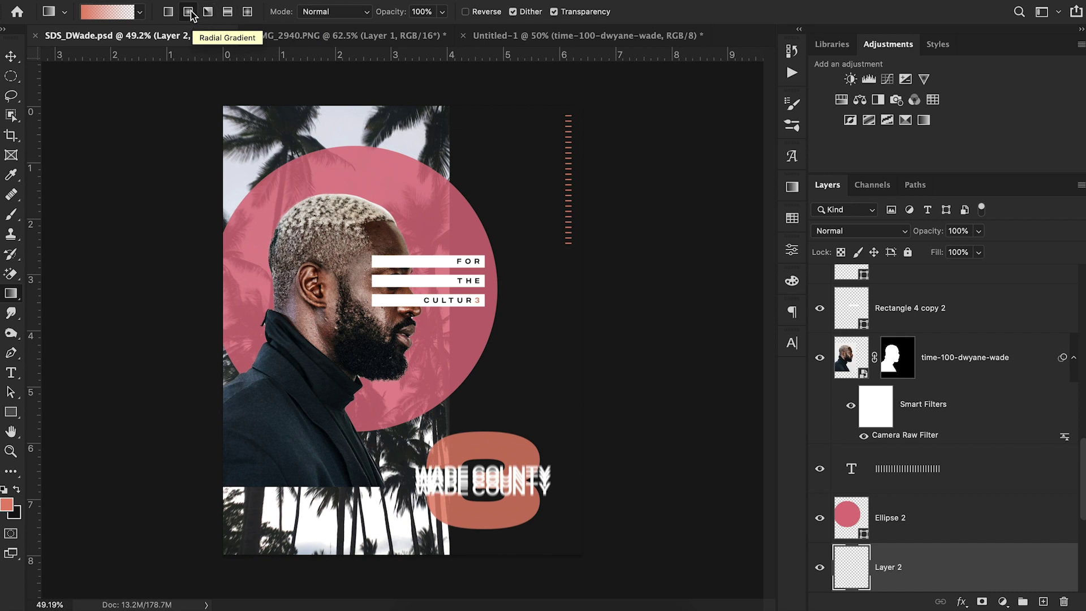
pyautogui.click(8, 505)
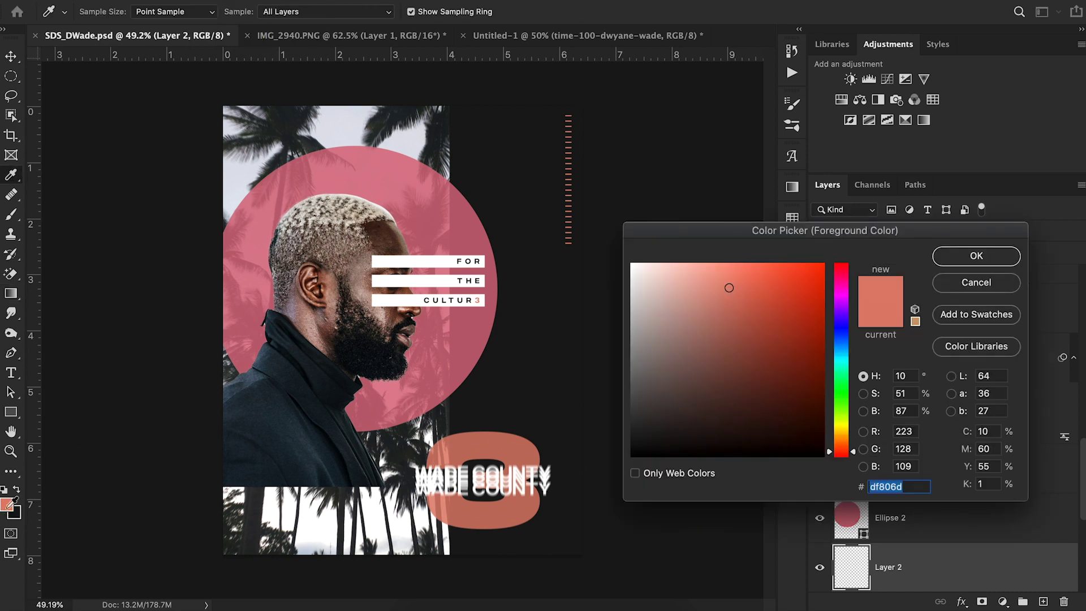
pyautogui.moveTo(674, 328); pyautogui.dragTo(604, 249)
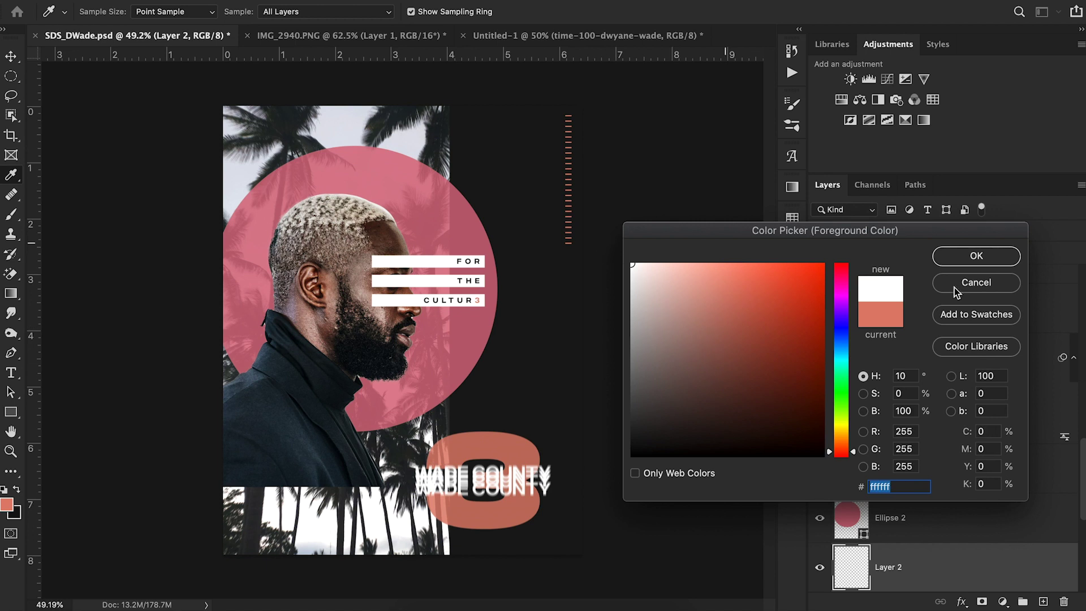
pyautogui.click(973, 256)
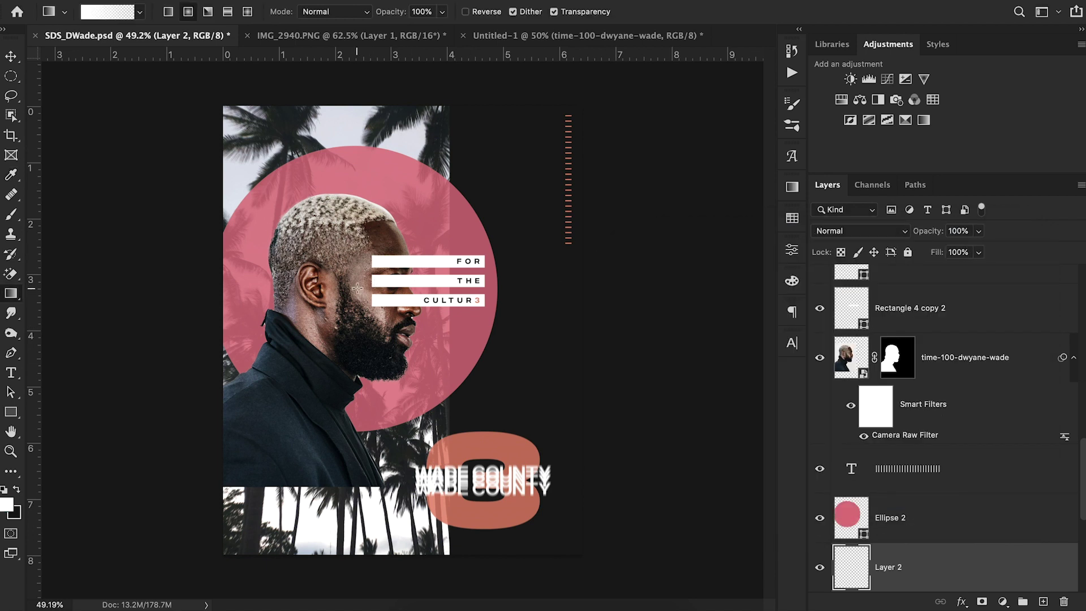
pyautogui.moveTo(351, 288); pyautogui.dragTo(528, 435)
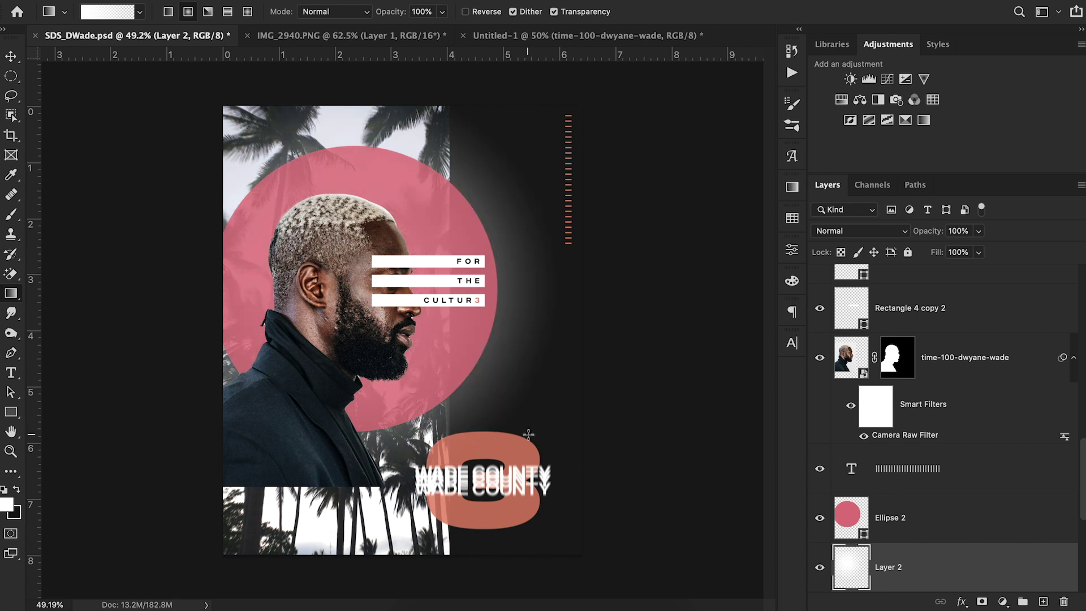
# Step: Lower the glow layer's fill to 64%, compare it with the reference poster and readjust the fill
pyautogui.click(14, 56)
pyautogui.click(980, 252)
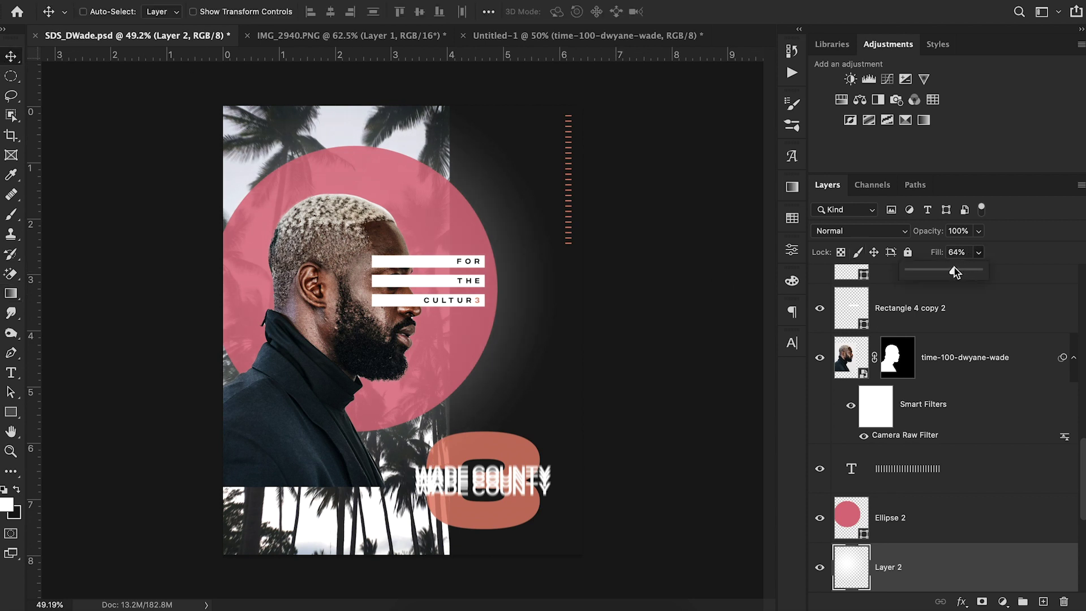
pyautogui.click(365, 35)
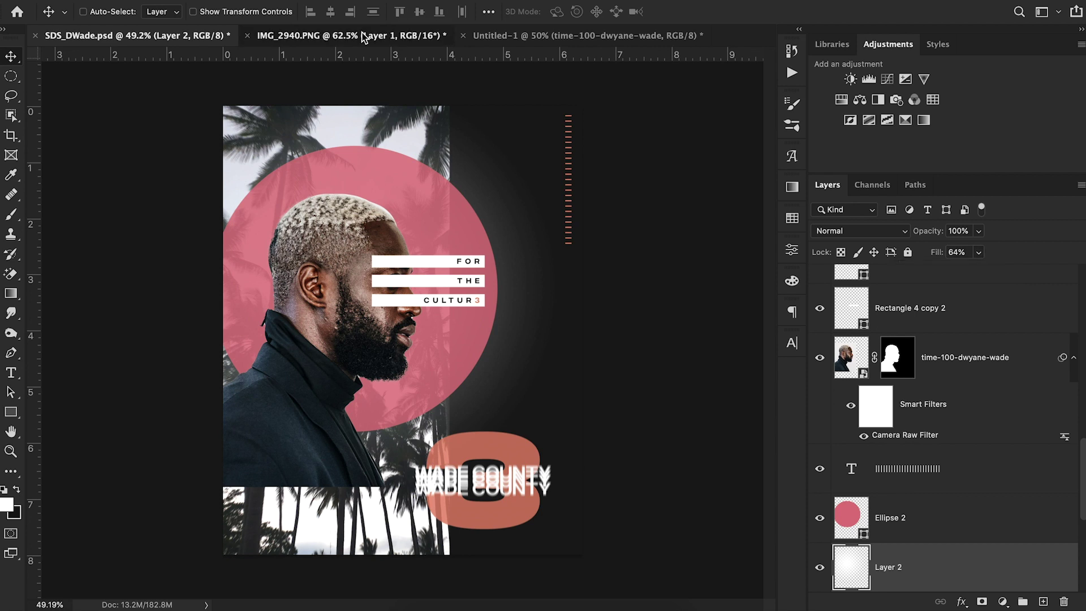
pyautogui.click(177, 39)
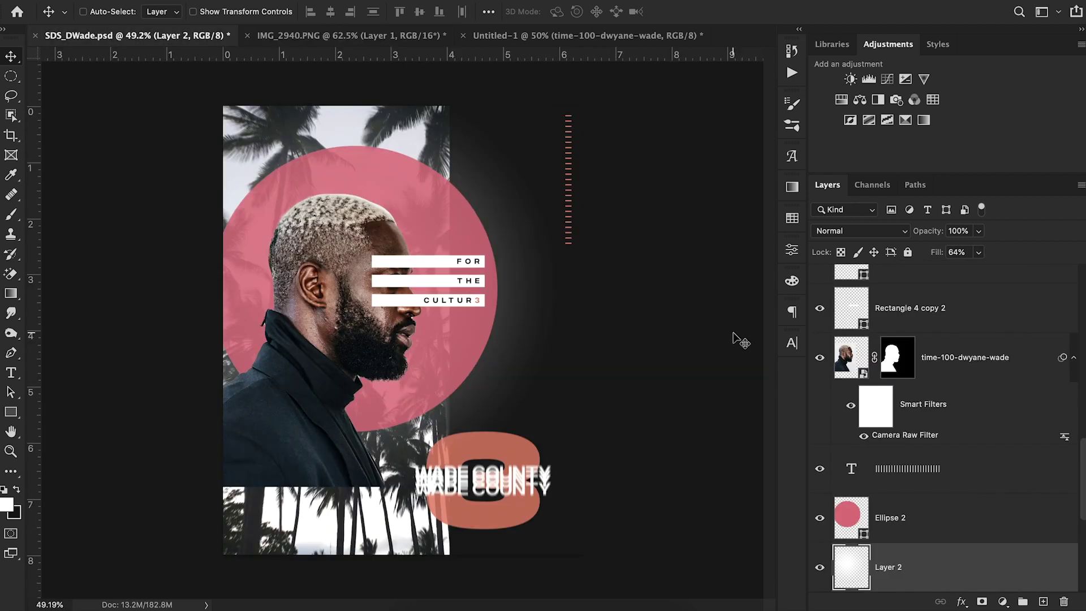
pyautogui.click(979, 253)
pyautogui.moveTo(975, 271); pyautogui.dragTo(974, 274)
# Step: Check the reference poster's texture, switch to the Untitled-1 document, and show and select the dusty black texture layer 16
pyautogui.click(360, 36)
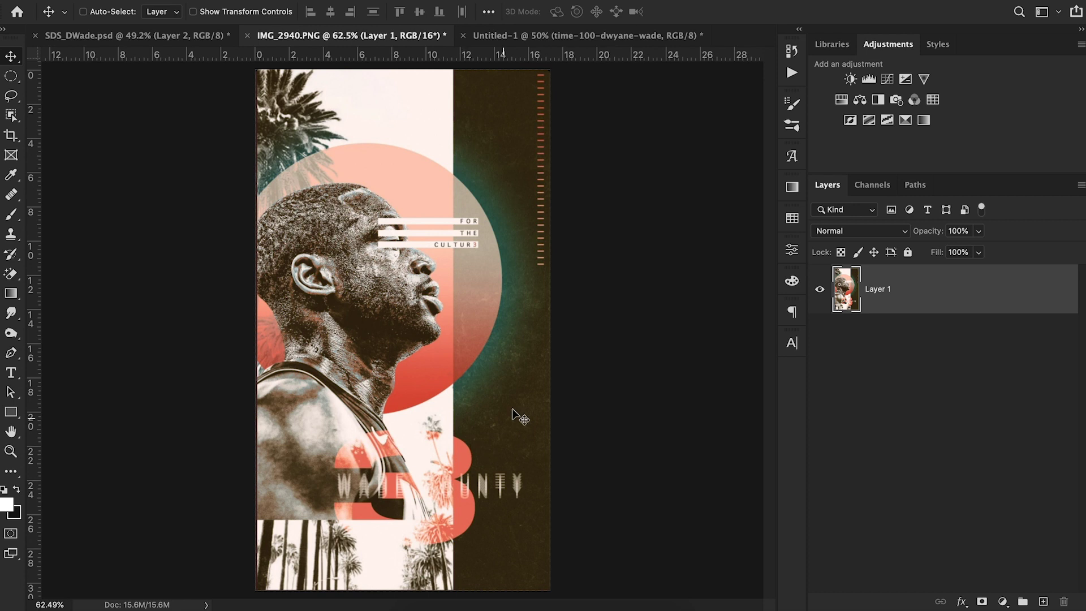
pyautogui.click(595, 42)
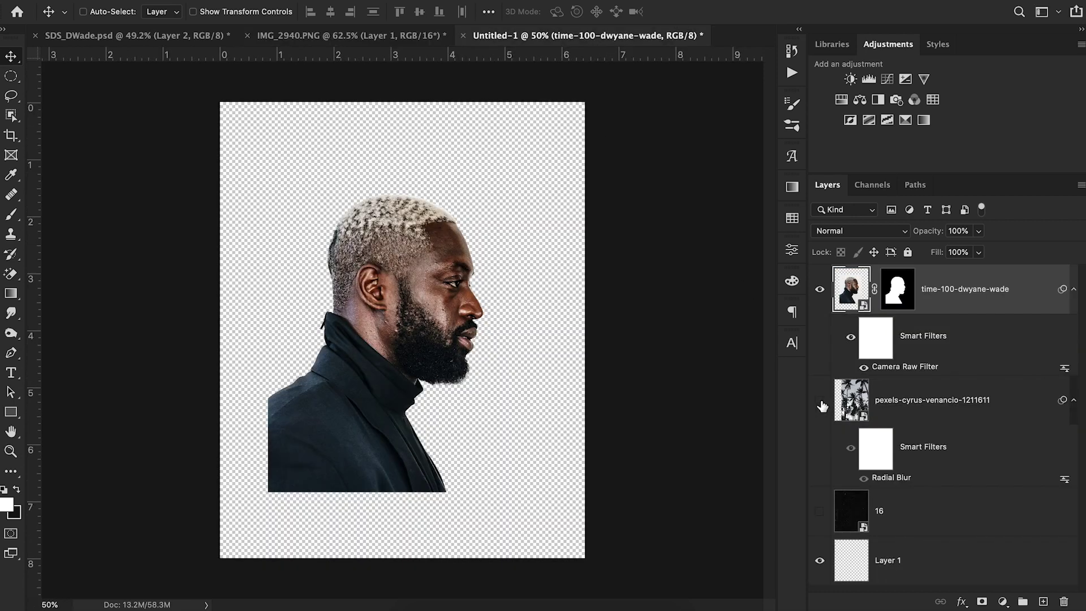
pyautogui.click(820, 510)
pyautogui.click(919, 526)
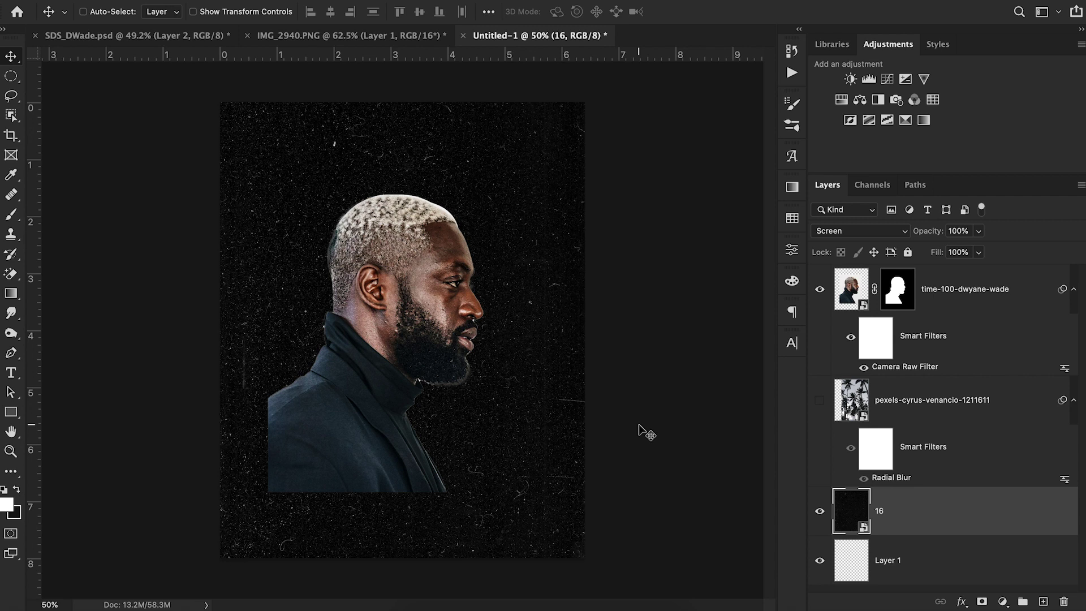
# Step: Hide the portrait in Untitled-1 and set the dusty texture layer 16 to the Normal blend mode
pyautogui.click(820, 290)
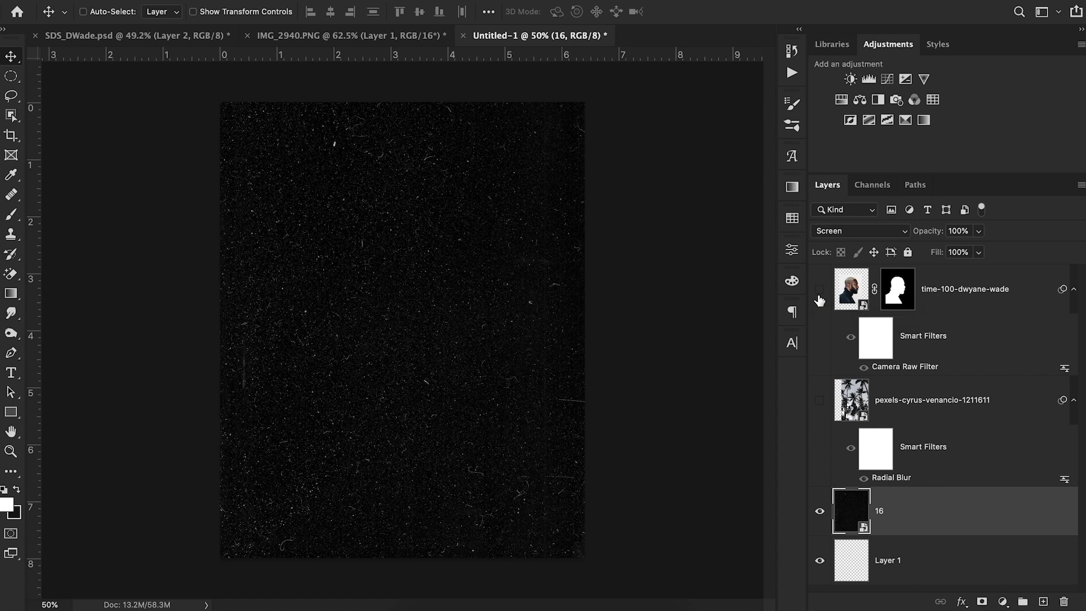
pyautogui.click(872, 231)
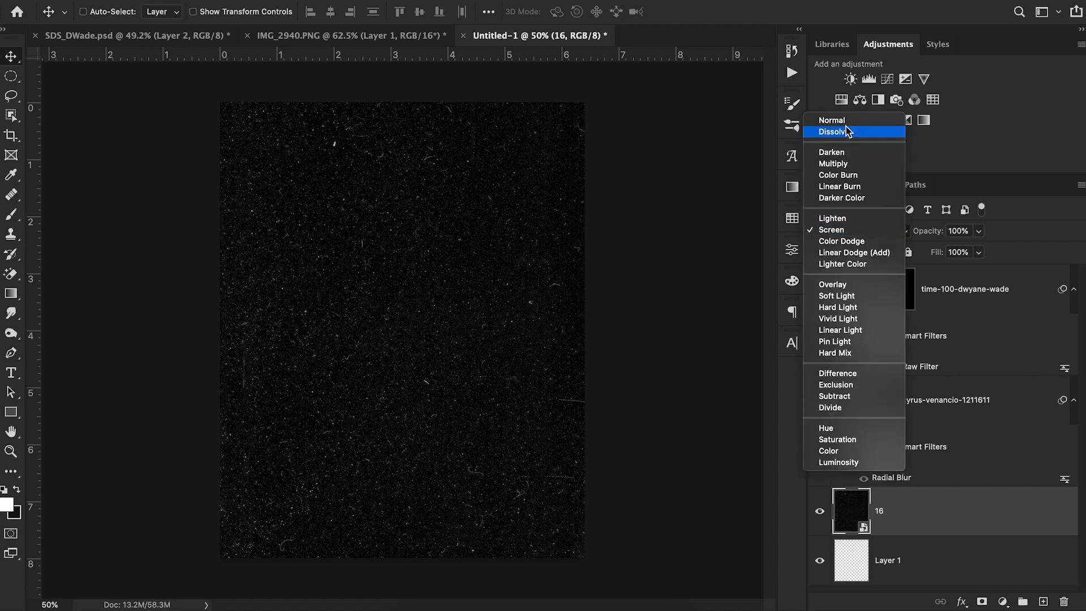
pyautogui.click(842, 120)
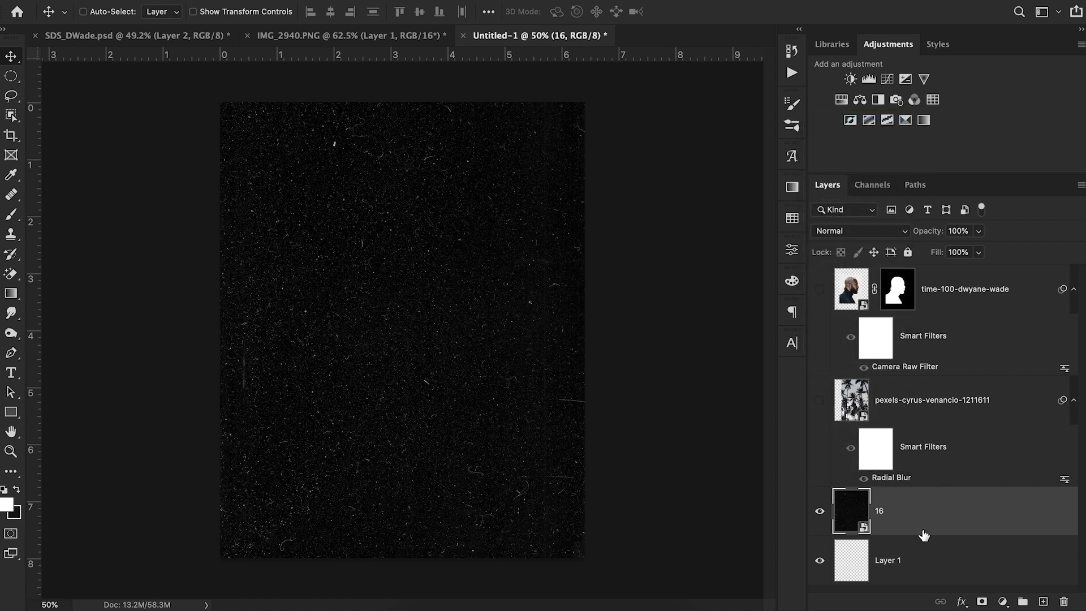
# Step: Copy texture layer 16 into SDS_DWade.psd, place it directly beneath the time-100-dwyane-wade portrait, and set its blend mode to Screen
pyautogui.moveTo(929, 511); pyautogui.dragTo(442, 341)
pyautogui.moveTo(908, 557); pyautogui.dragTo(909, 433)
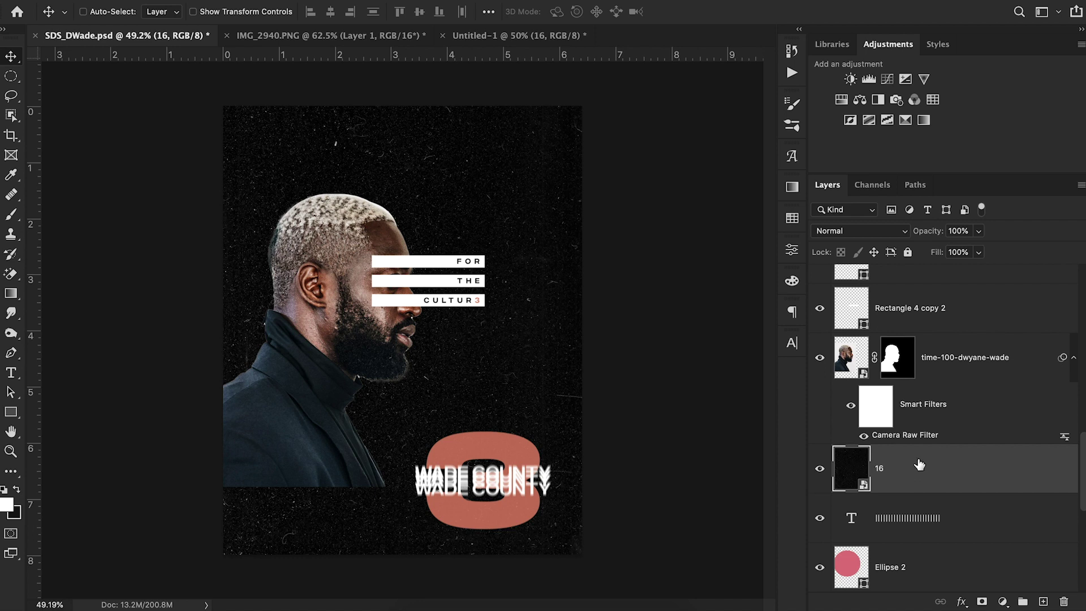
pyautogui.click(871, 231)
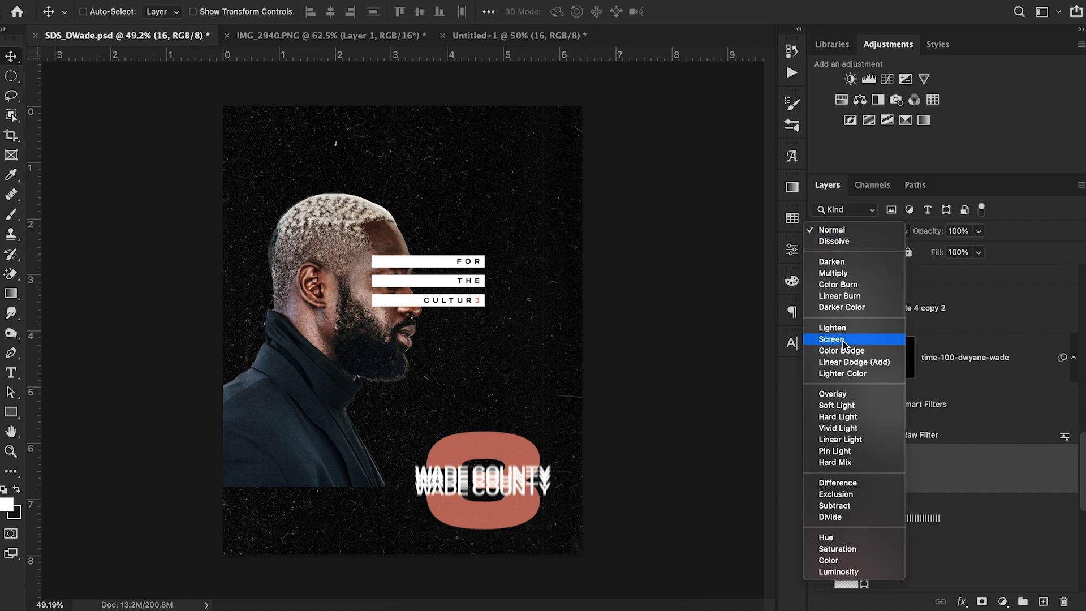
pyautogui.click(843, 339)
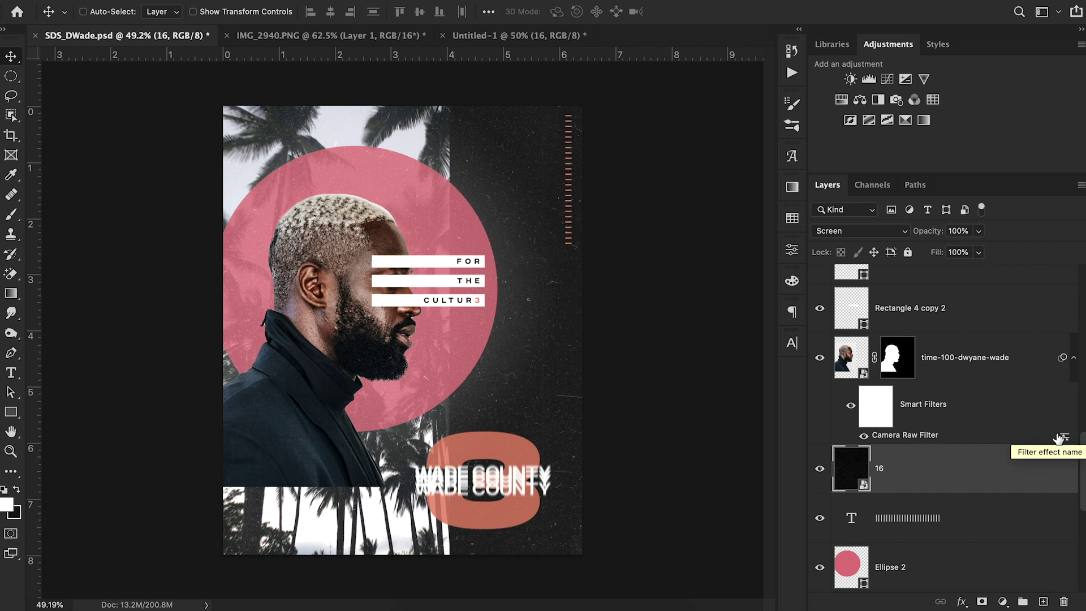
# Step: Check the reference poster's colours and add a Gradient Map adjustment above the time-100-dwyane-wade portrait layer
pyautogui.click(357, 37)
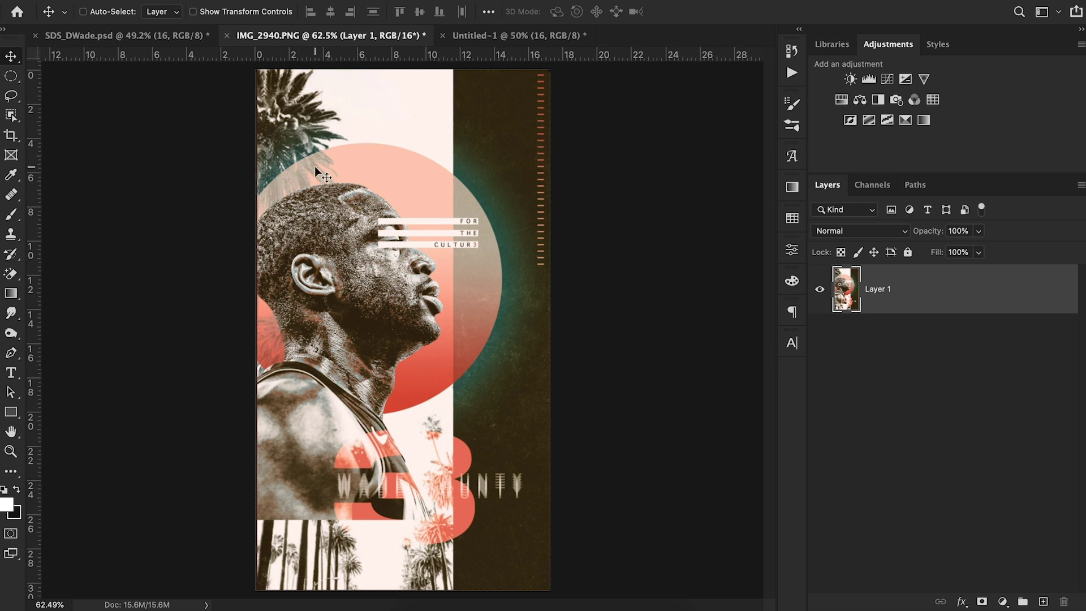
pyautogui.click(116, 35)
pyautogui.scroll(-3, 928, 417)
pyautogui.scroll(5, 929, 417)
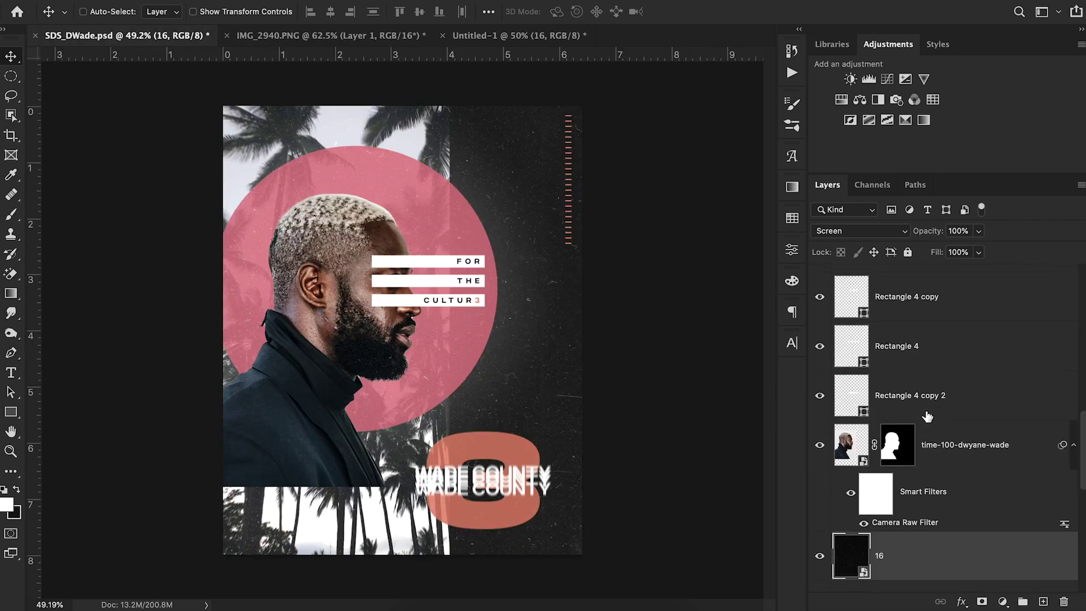
pyautogui.scroll(-1, 931, 419)
pyautogui.click(985, 481)
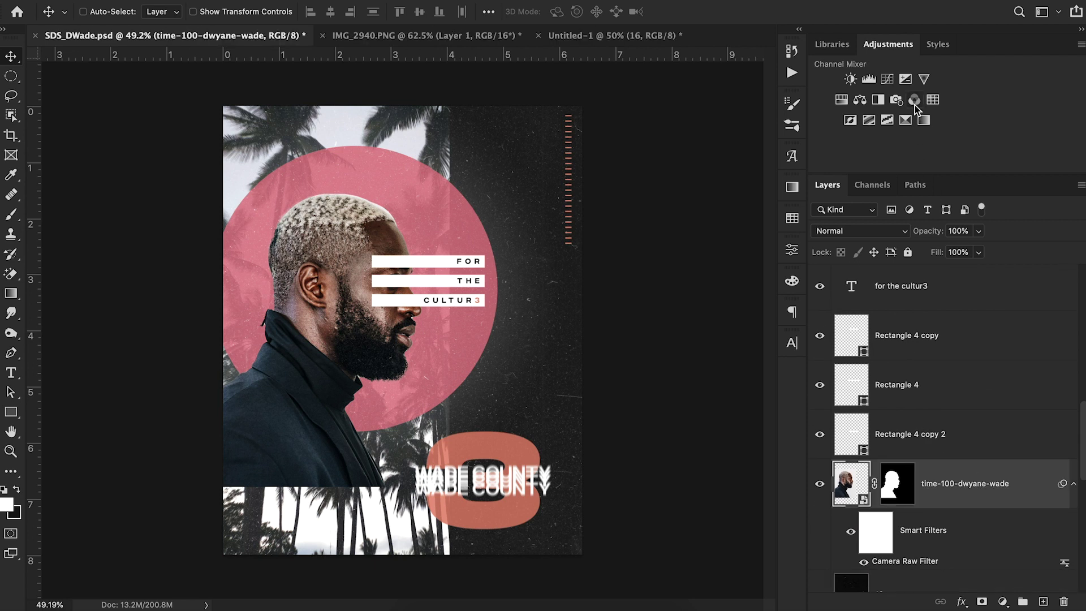
pyautogui.click(924, 120)
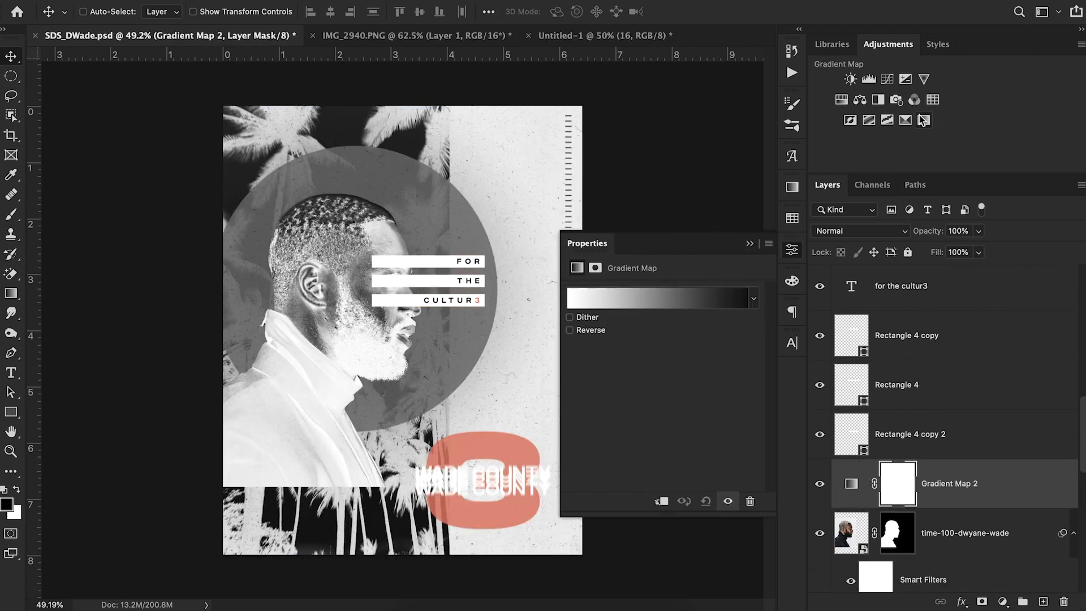
# Step: Try out several gradient presets on Gradient Map 2 and apply the one running from near-black through grey to gold
pyautogui.click(754, 298)
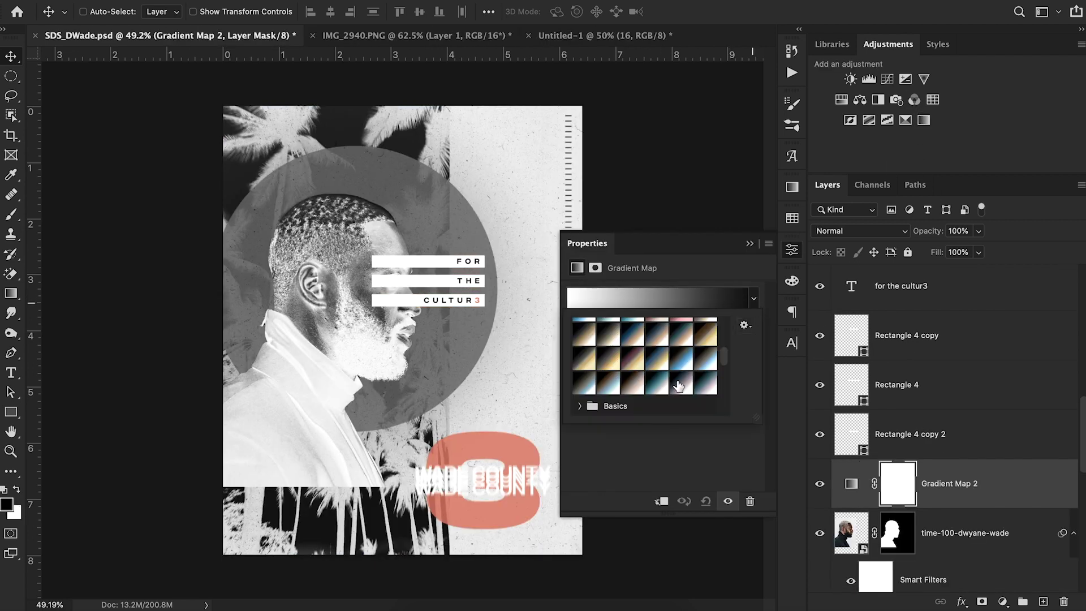
pyautogui.click(633, 361)
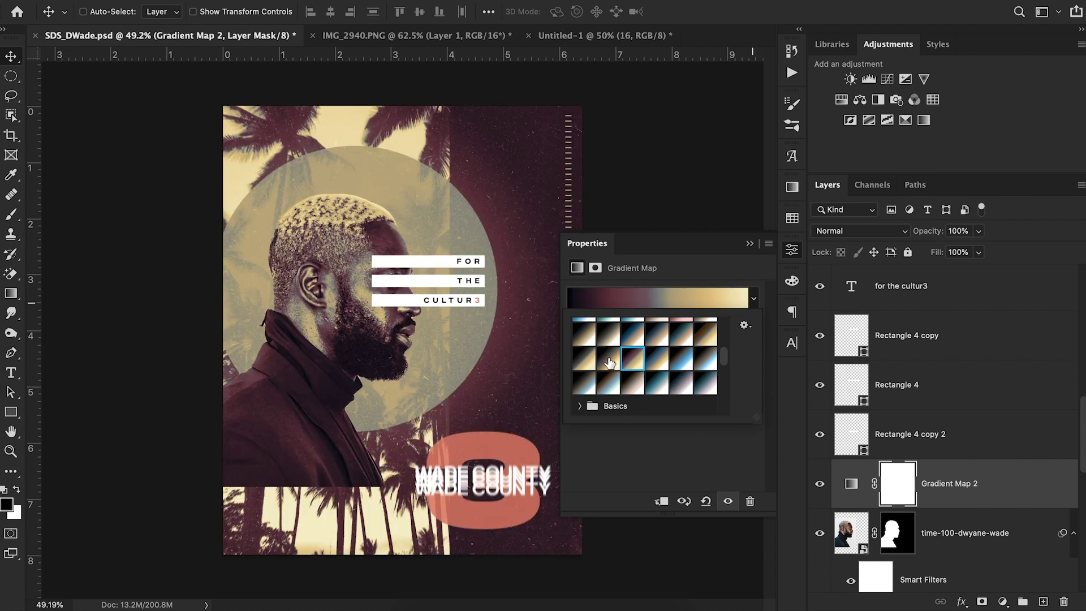
pyautogui.click(609, 361)
pyautogui.click(584, 359)
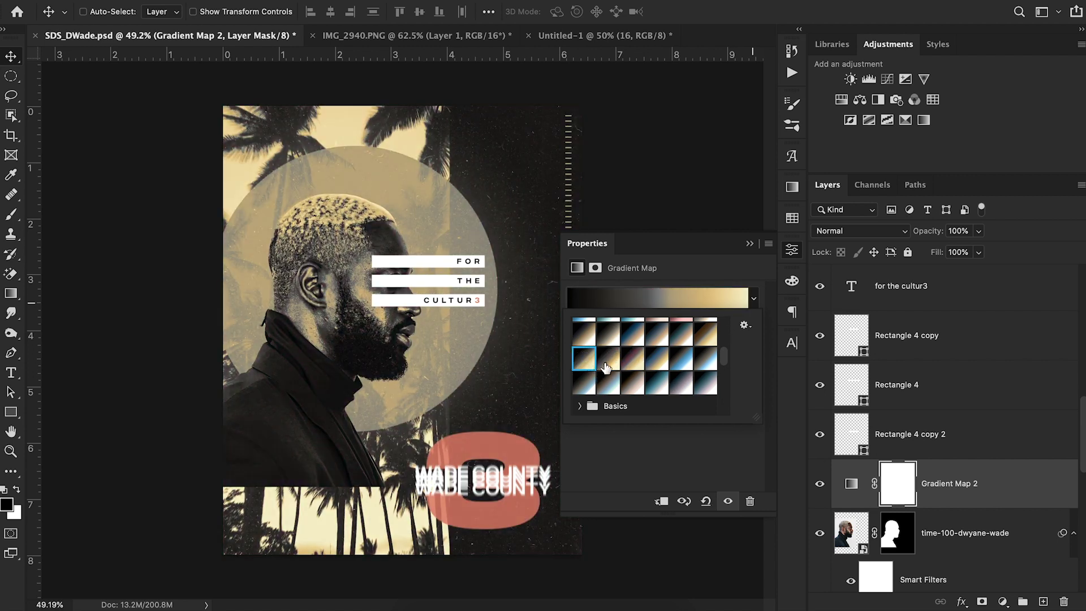
pyautogui.click(607, 365)
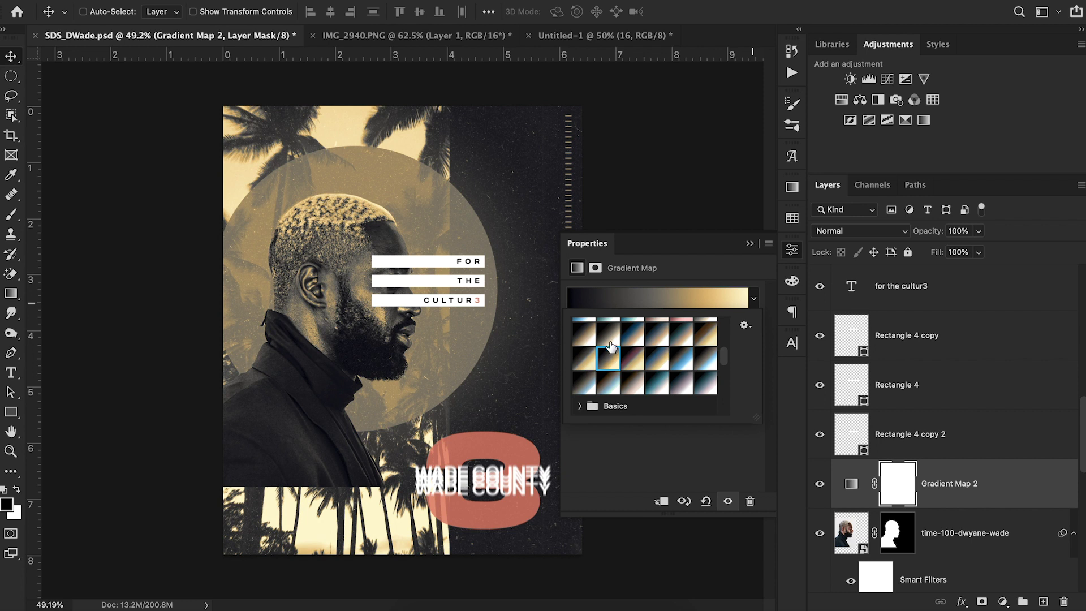
pyautogui.click(609, 339)
pyautogui.click(632, 338)
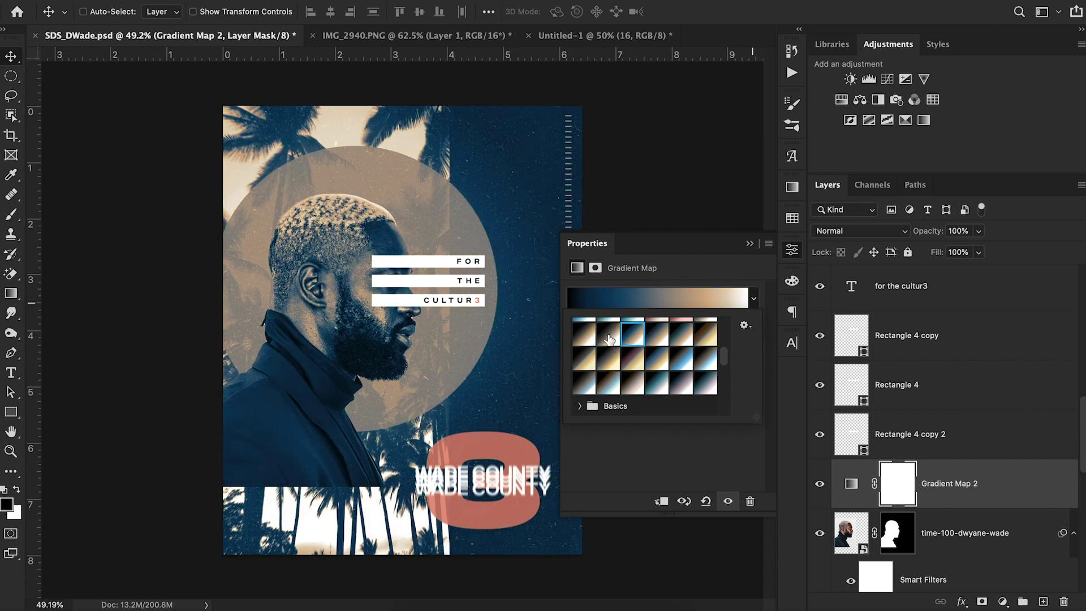
pyautogui.click(609, 339)
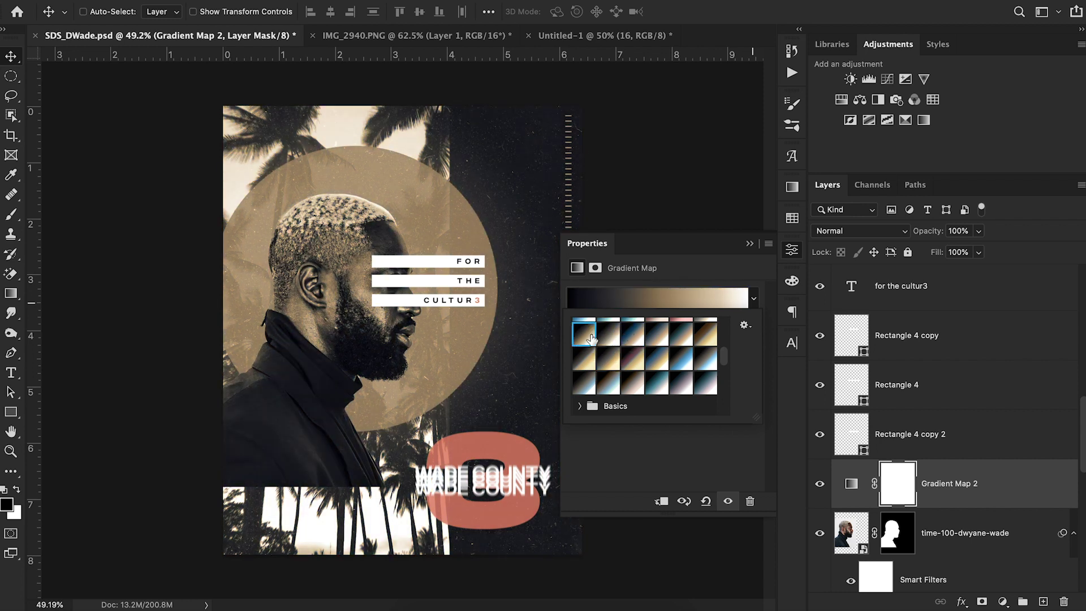
pyautogui.click(658, 339)
pyautogui.click(682, 338)
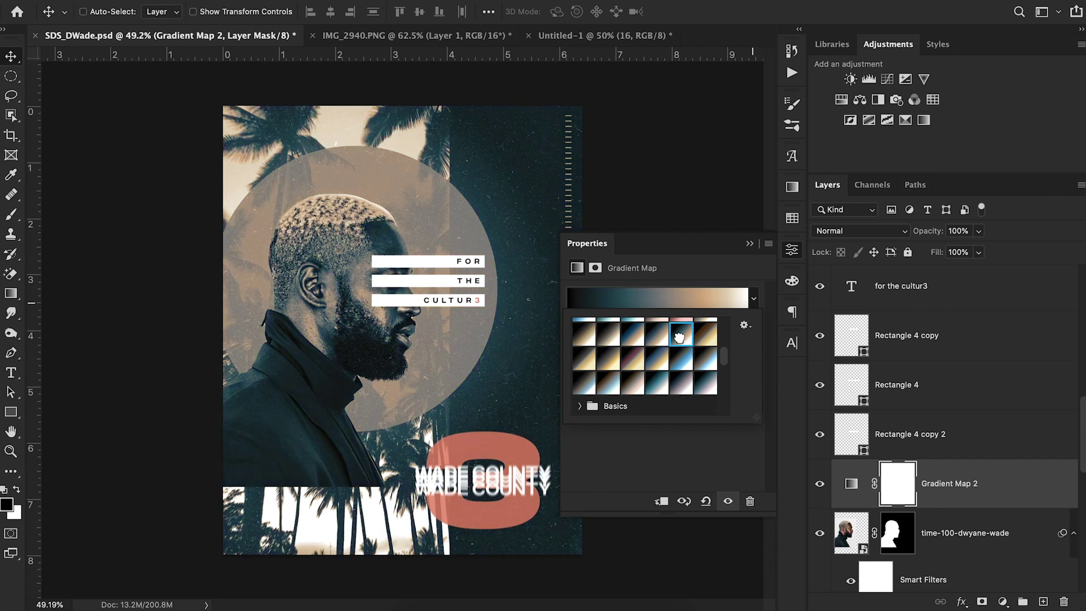
pyautogui.click(704, 342)
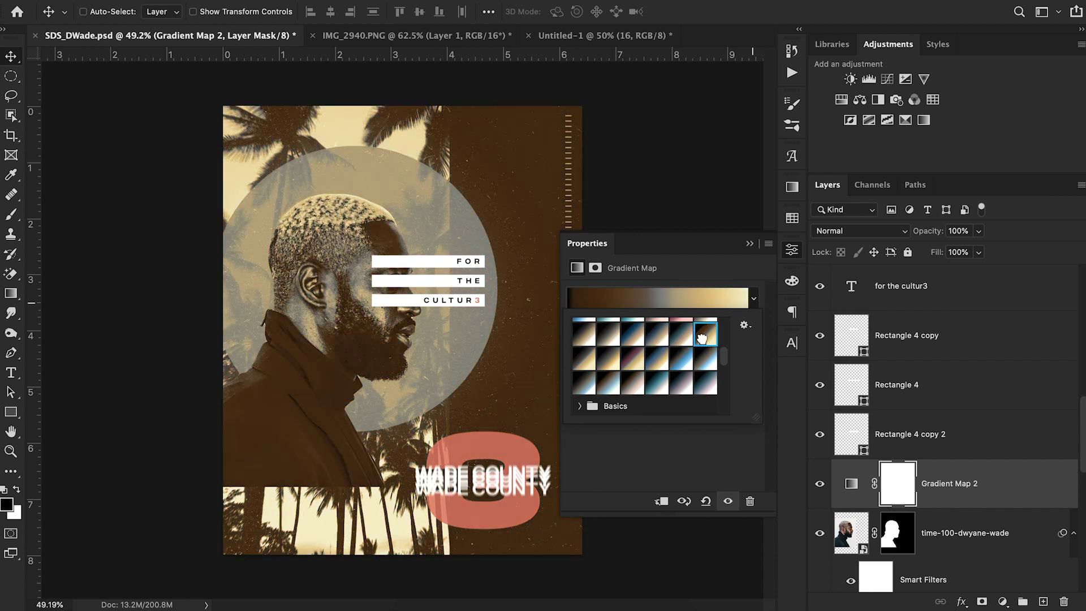
pyautogui.click(610, 365)
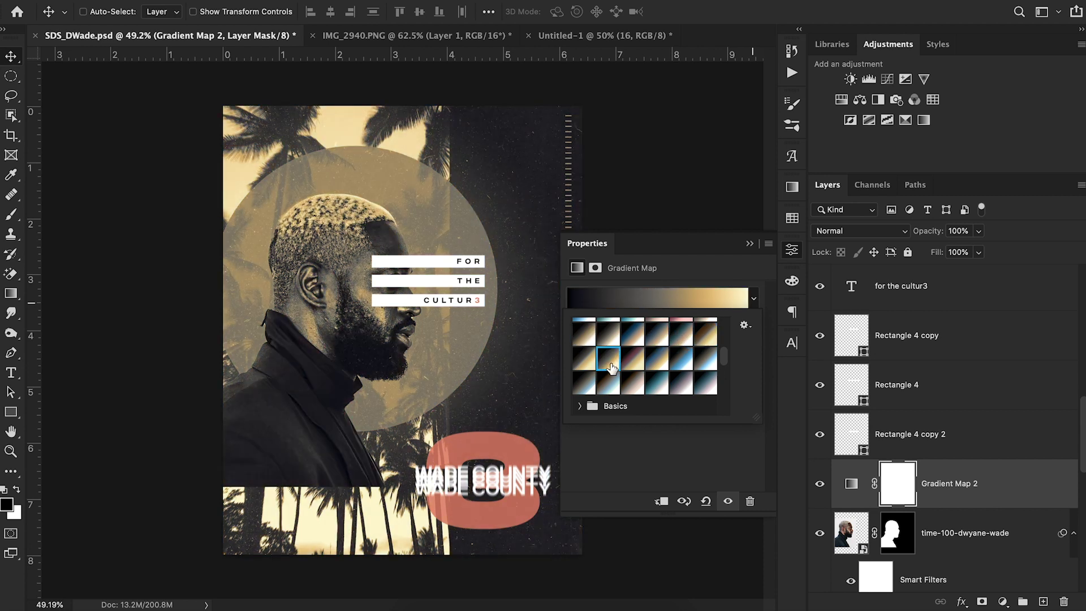
pyautogui.click(747, 245)
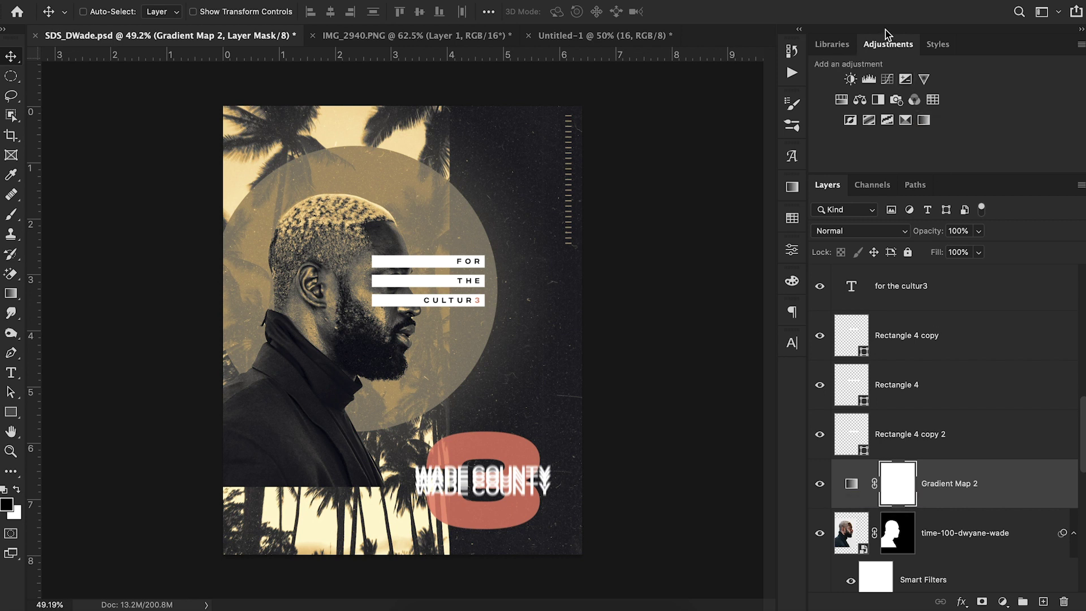
# Step: Examine the gradient presets available for Gradient Map 2 and the preset options, including Append Default Gradients, without changing the gradient
pyautogui.doubleClick(852, 484)
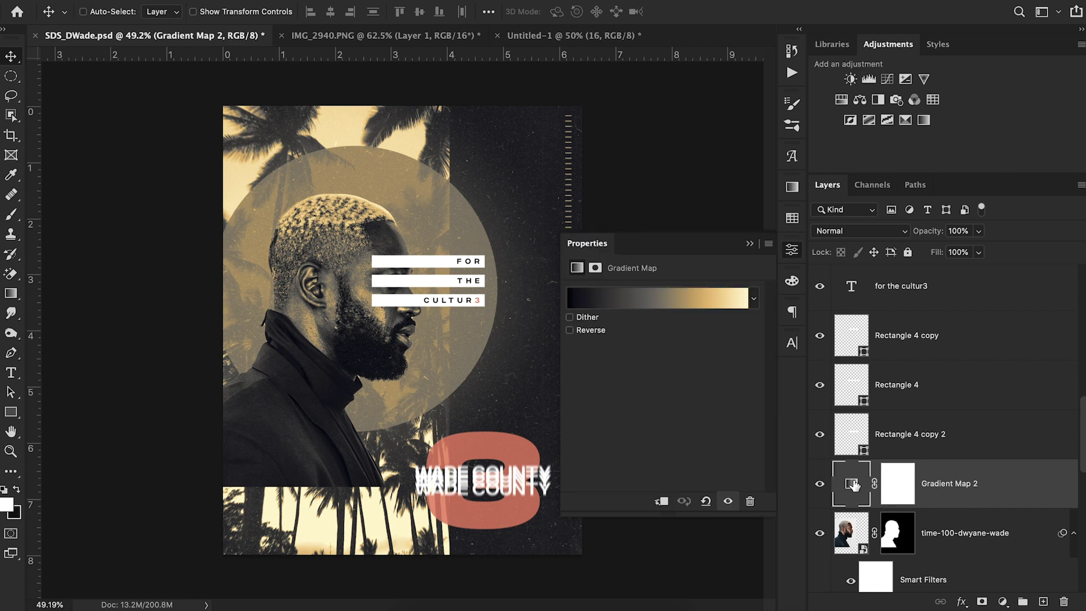
pyautogui.click(755, 300)
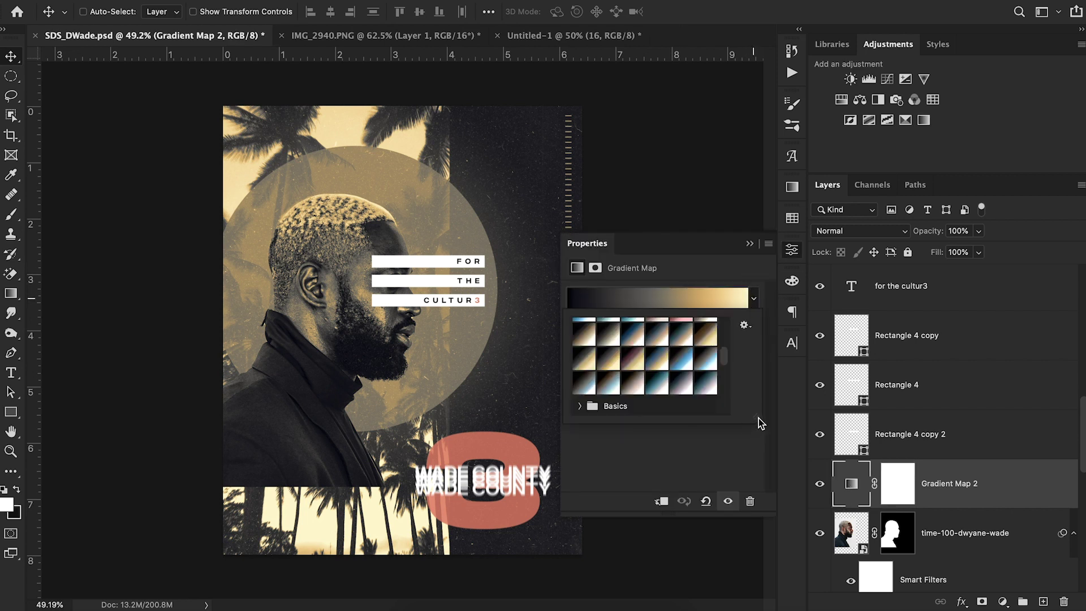
pyautogui.moveTo(761, 421); pyautogui.dragTo(827, 531)
pyautogui.scroll(5, 731, 440)
pyautogui.click(813, 326)
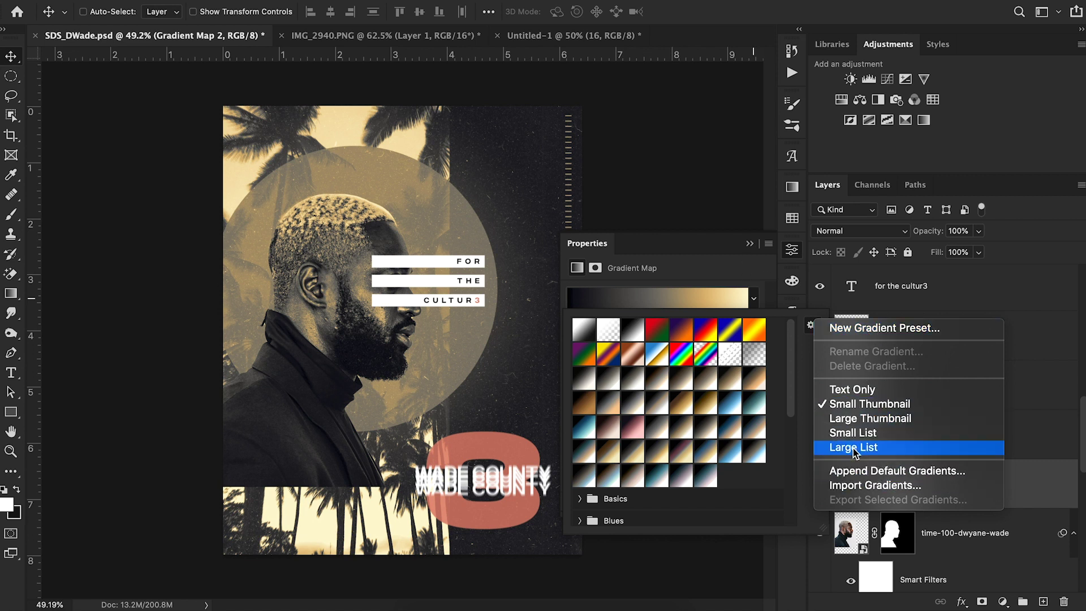
pyautogui.click(874, 472)
pyautogui.click(584, 204)
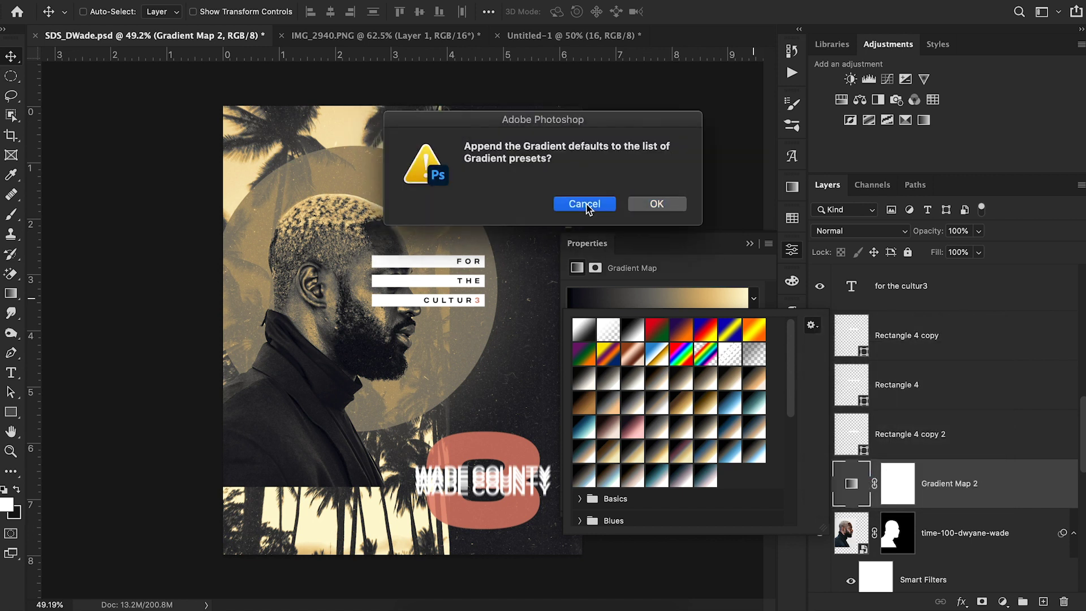
pyautogui.scroll(-10, 696, 436)
pyautogui.scroll(10, 696, 436)
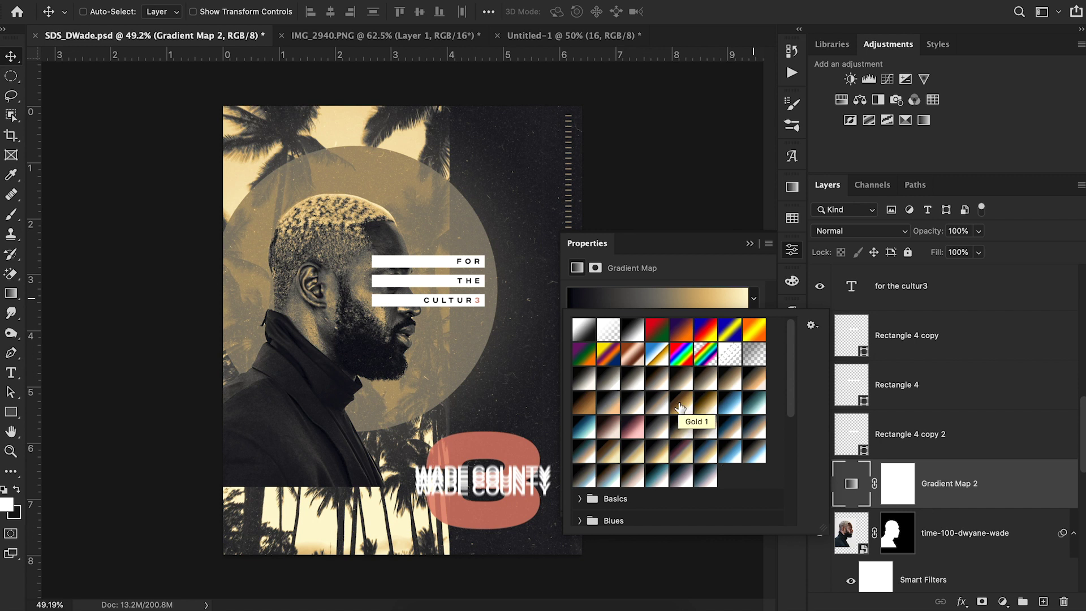
pyautogui.click(770, 244)
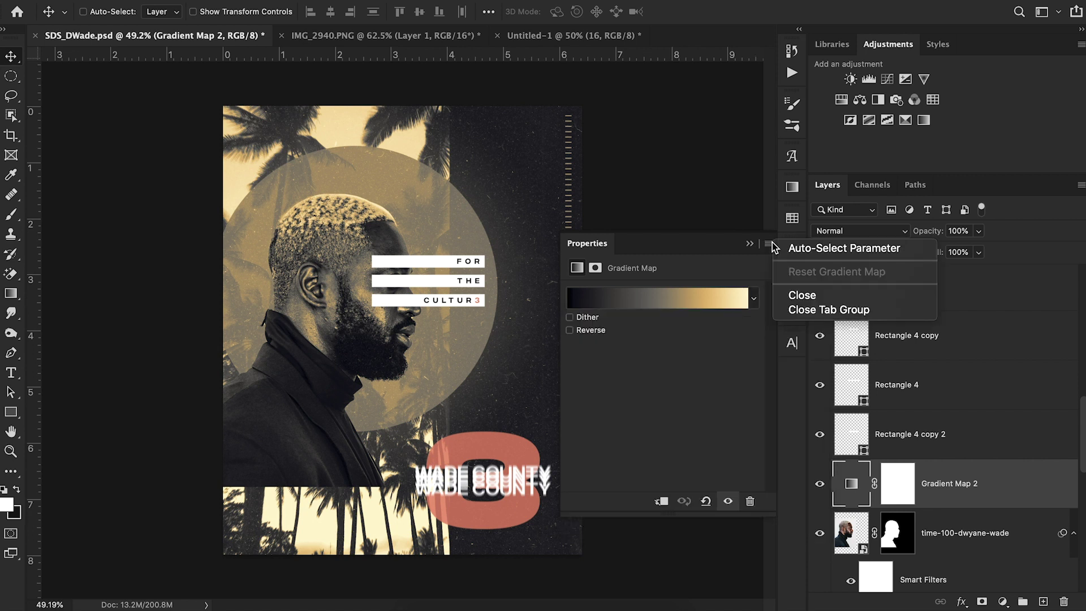
pyautogui.click(772, 242)
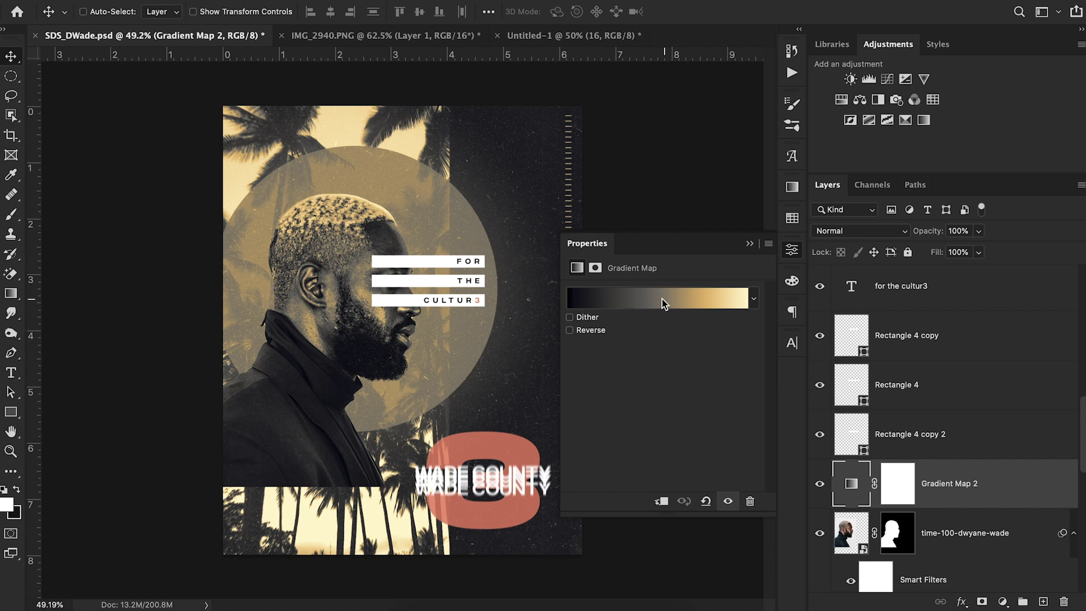
# Step: Lower Gradient Map 2's fill to 30% and compare the poster with the reference poster
pyautogui.click(978, 252)
pyautogui.moveTo(942, 273); pyautogui.dragTo(932, 273)
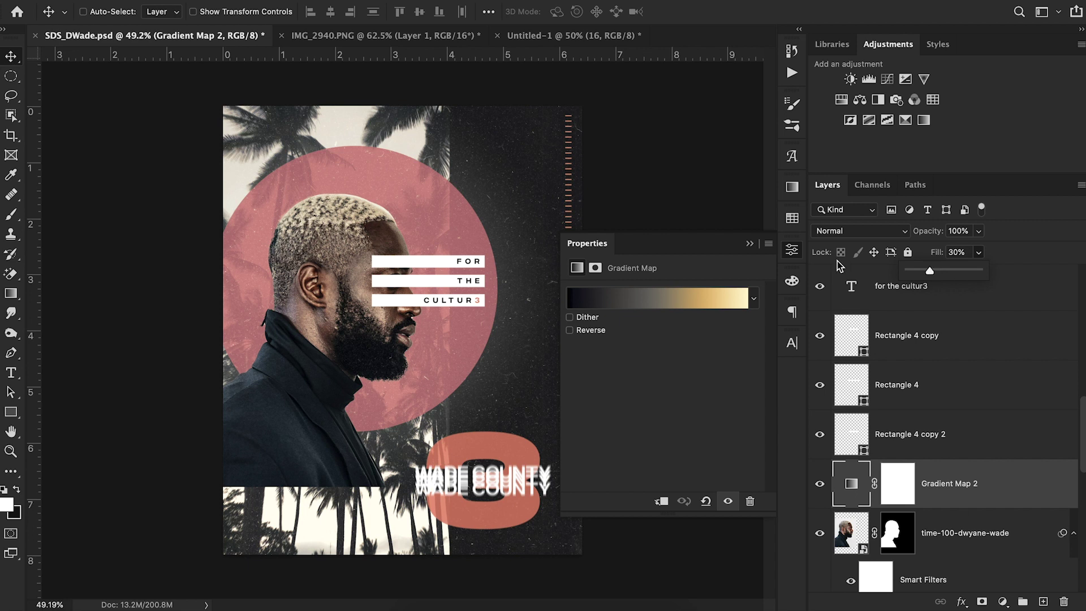
pyautogui.click(750, 243)
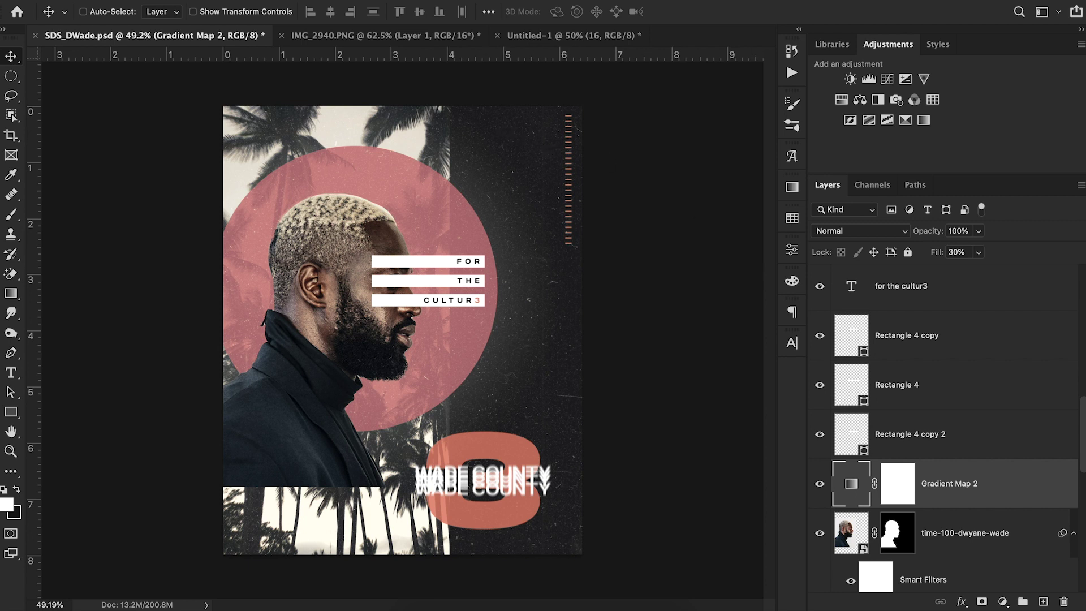
pyautogui.click(394, 35)
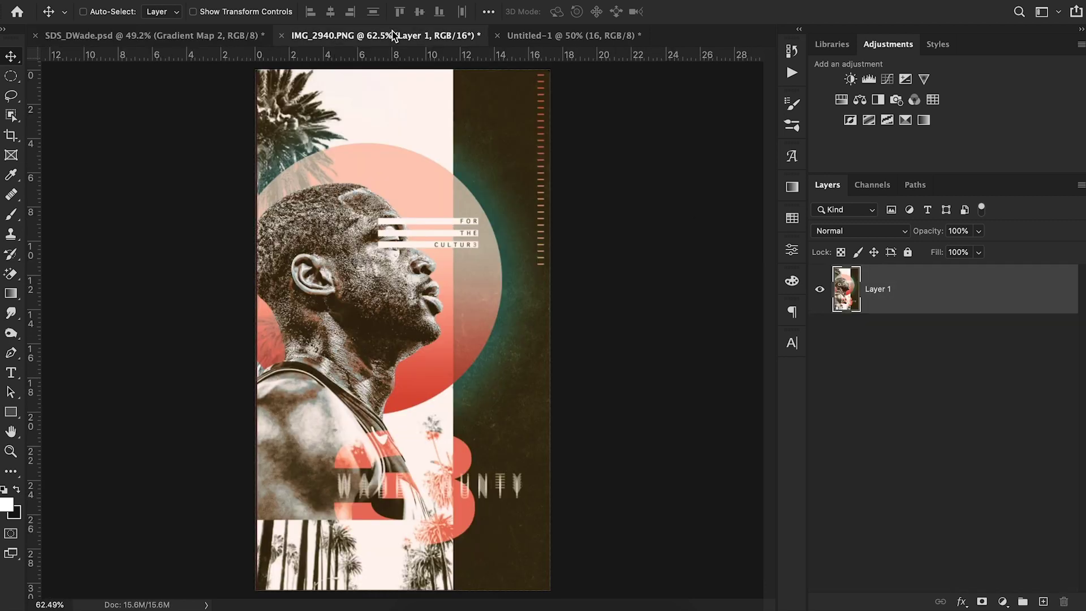
pyautogui.click(191, 38)
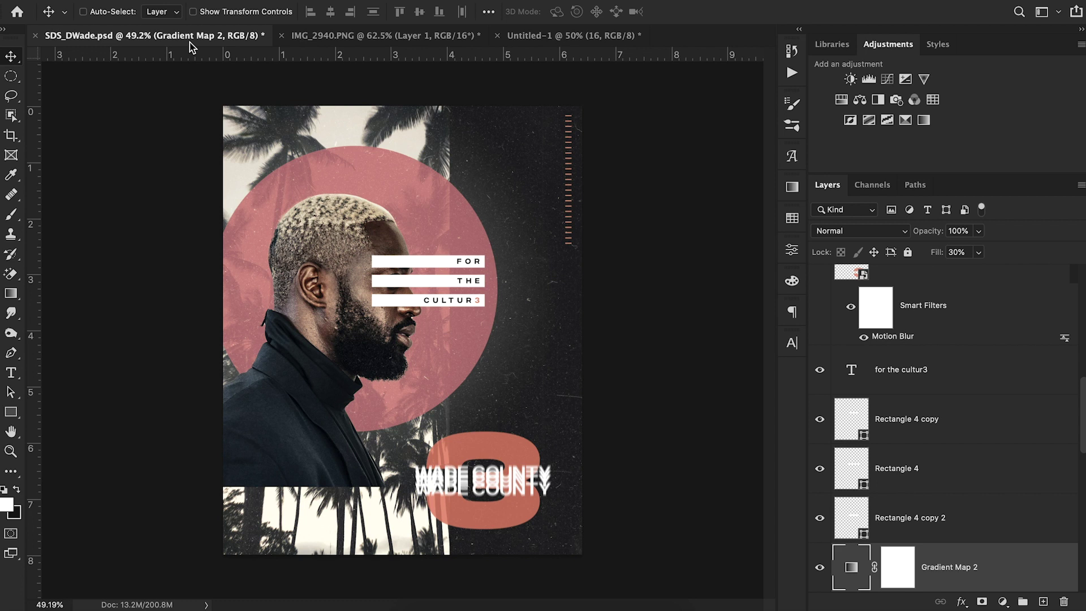
# Step: Group all the new poster's layers, from Color Fill 2 up to wade county copy 6
pyautogui.scroll(10, 971, 356)
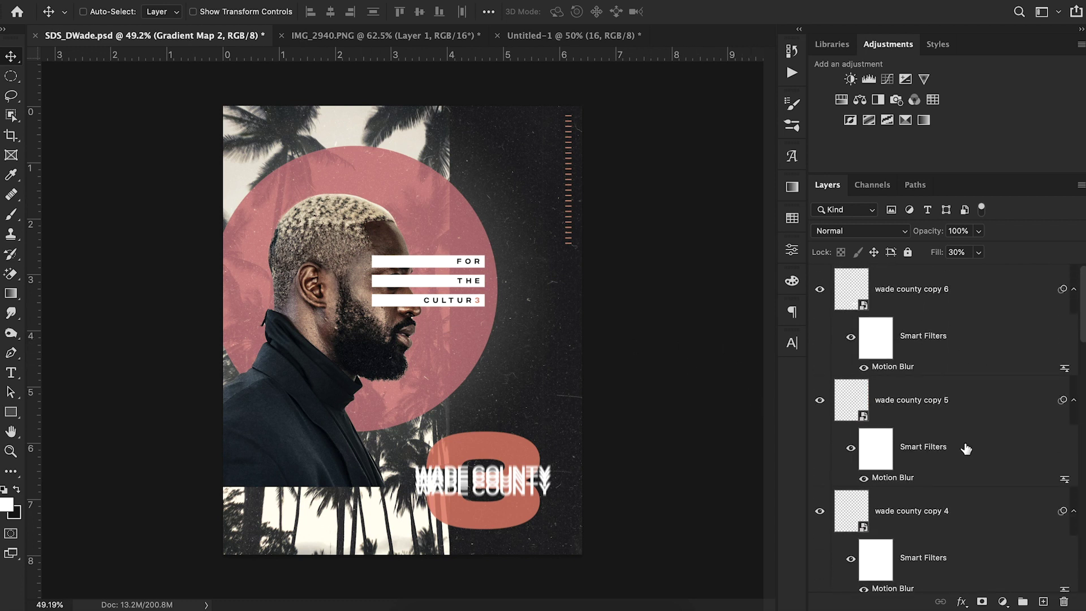
pyautogui.scroll(-5, 967, 450)
pyautogui.click(955, 545)
pyautogui.scroll(6, 953, 543)
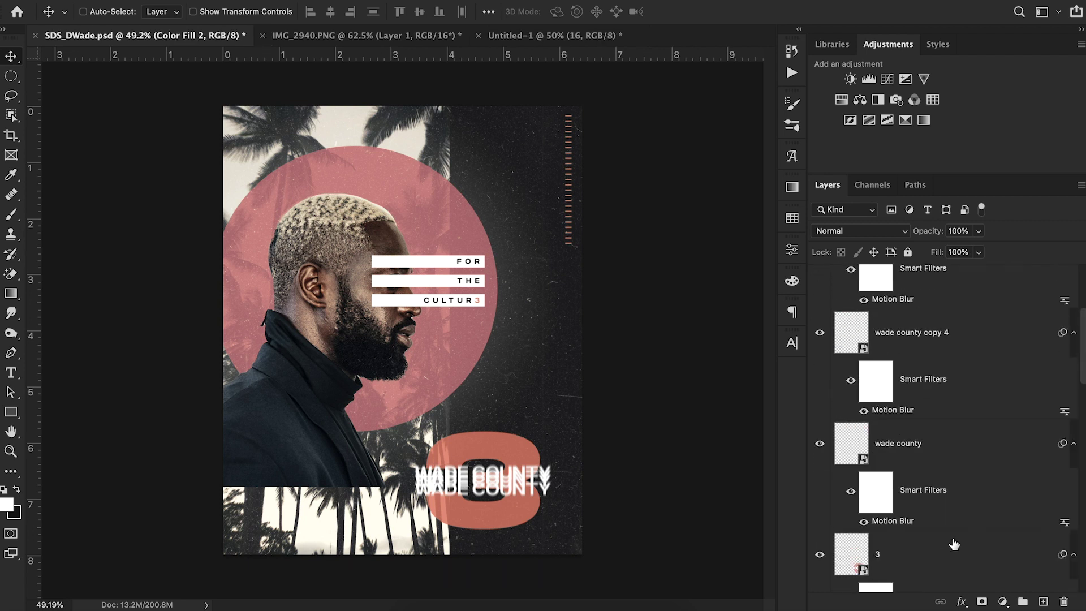
pyautogui.scroll(2, 972, 324)
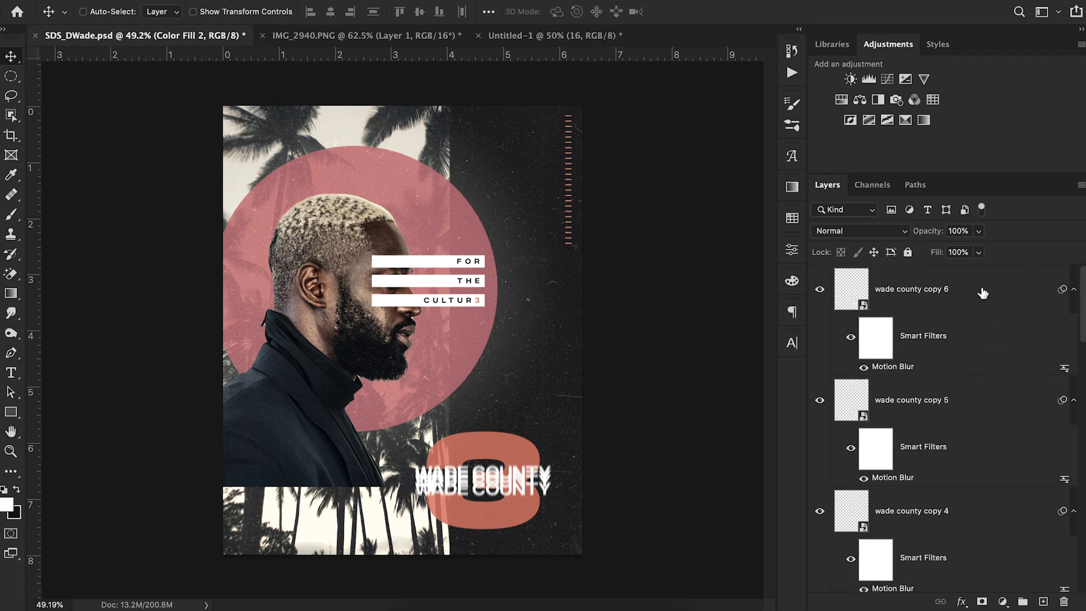
pyautogui.keyDown('shift'); pyautogui.click(983, 293); pyautogui.keyUp('shift')
pyautogui.press('super+g')
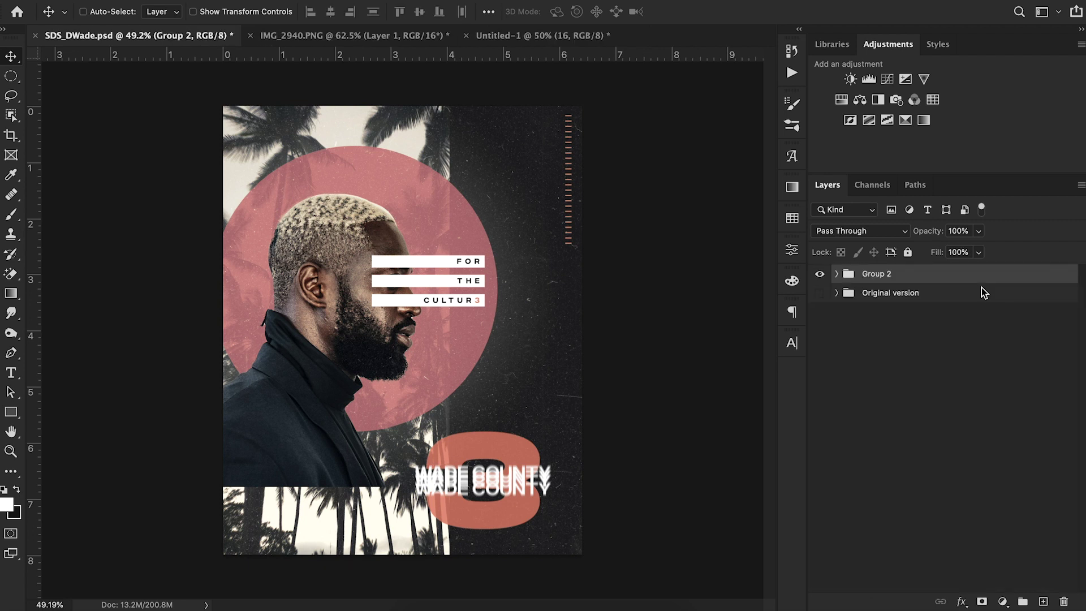
# Step: Compare the new poster group with the Original version group by toggling their visibility, leaving only the new group shown
pyautogui.click(820, 292)
pyautogui.click(820, 274)
pyautogui.click(820, 273)
pyautogui.click(820, 274)
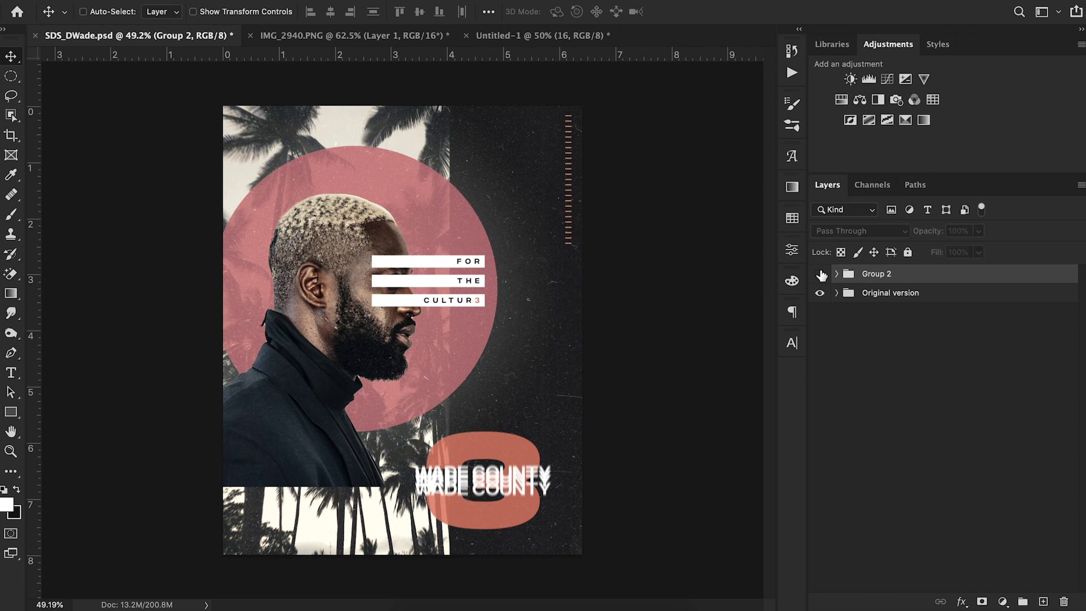
pyautogui.click(821, 275)
pyautogui.click(822, 275)
pyautogui.click(822, 275)
pyautogui.click(821, 275)
pyautogui.click(822, 295)
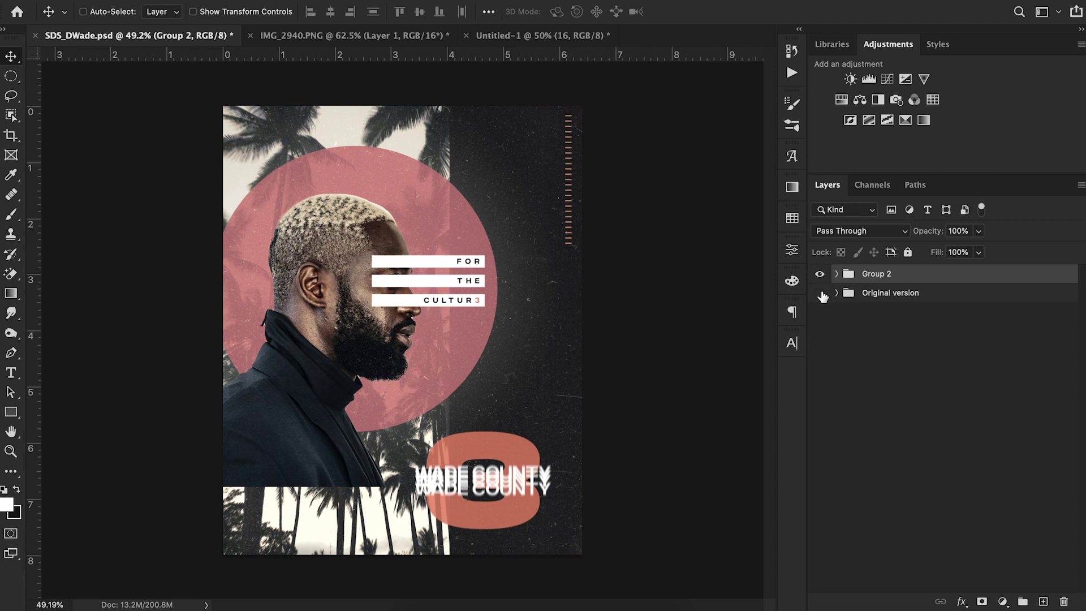